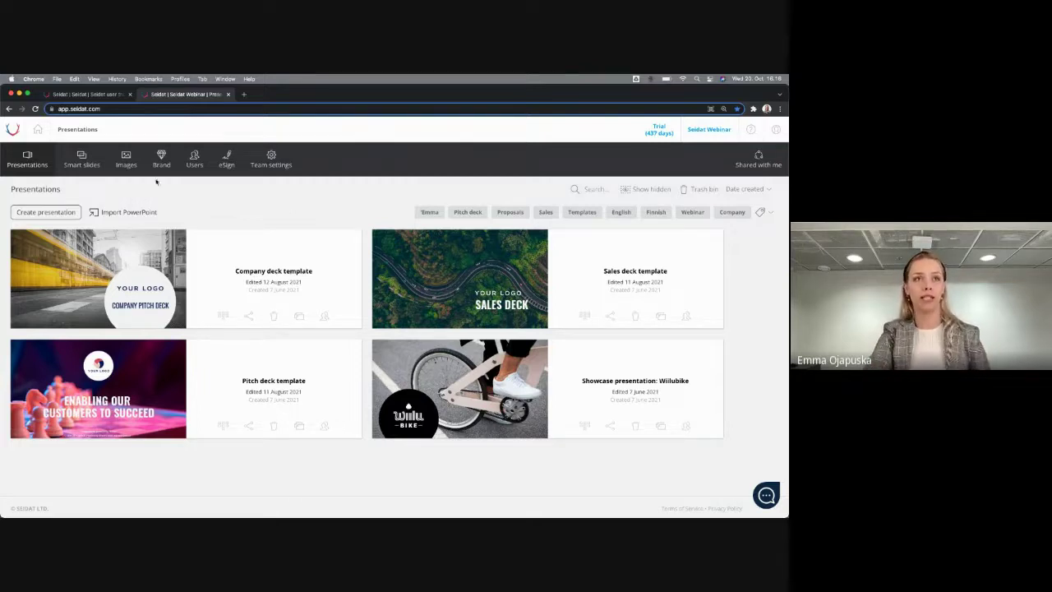
{"action": "left_click", "coordinate": [108, 213]}
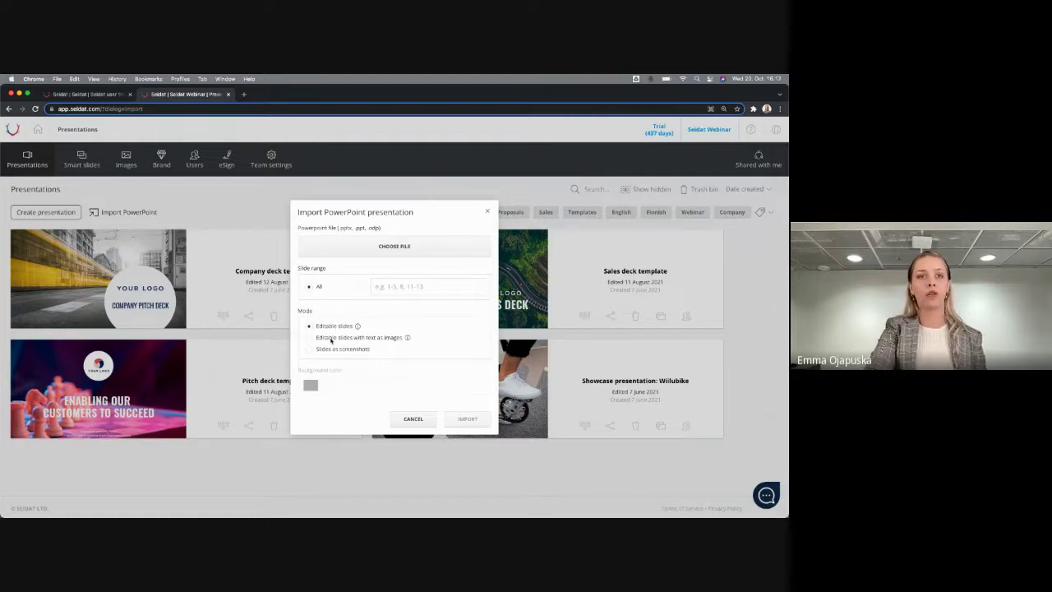
{"action": "mouse_move", "coordinate": [330, 342]}
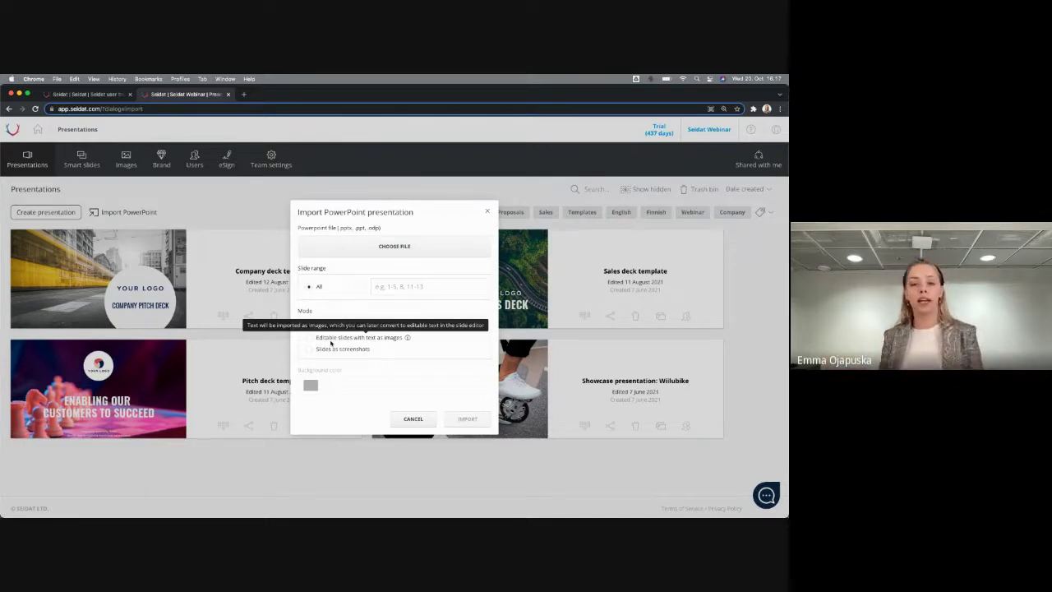
{"action": "left_click", "coordinate": [317, 352]}
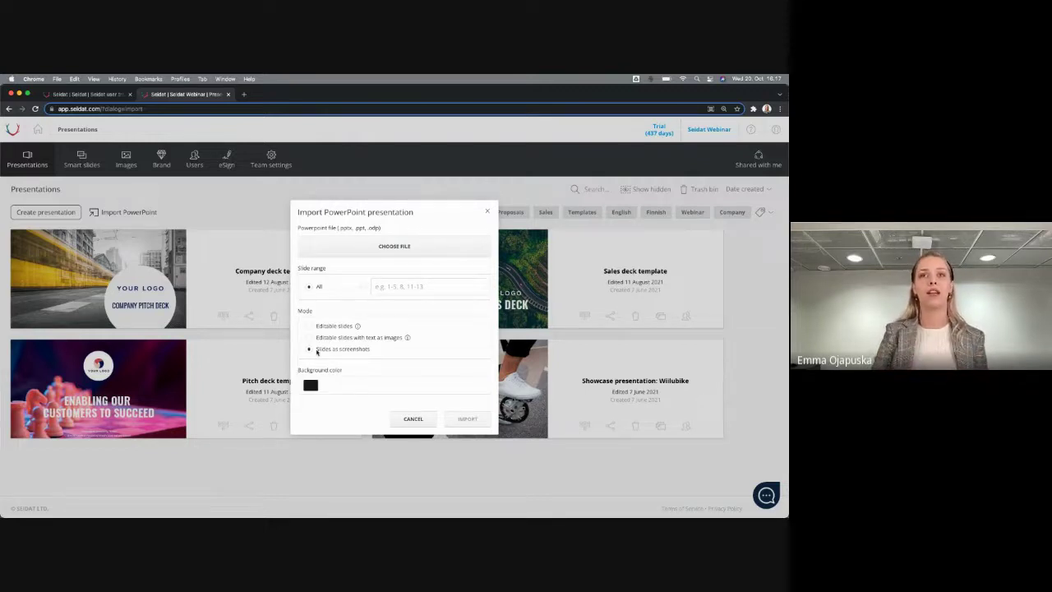
{"action": "left_click", "coordinate": [486, 211]}
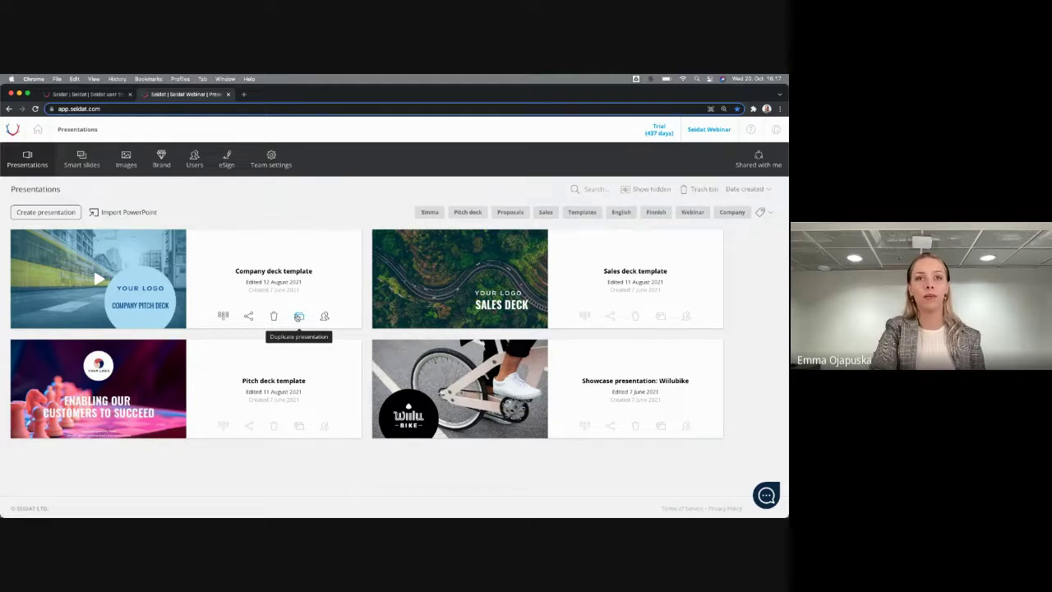
Duplicate the Company deck template as the owner's personal copy, replacing the Templates tag with the owner's name tag
{"action": "left_click", "coordinate": [300, 317]}
{"action": "left_click_drag", "start_coordinate": [415, 272], "coordinate": [348, 274]}
{"action": "type", "text": "t"}
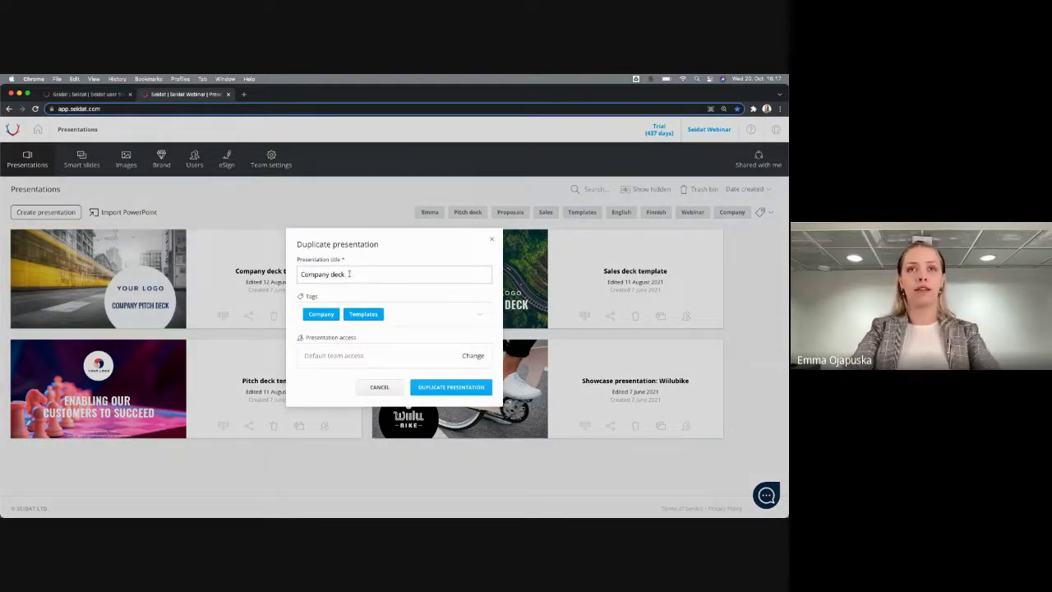
{"action": "type", "text": "- Emma"}
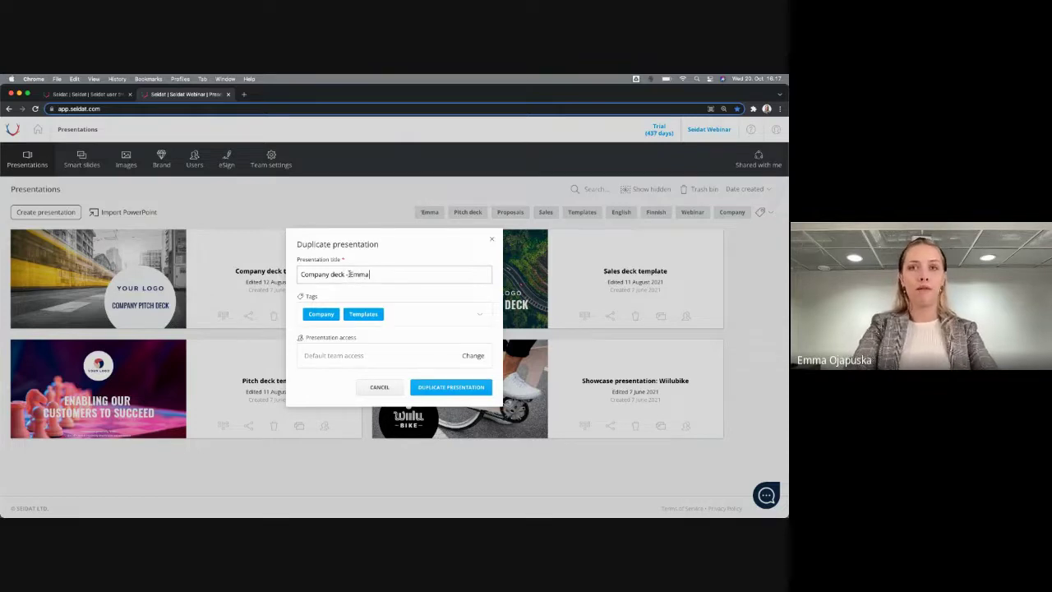
{"action": "type", "text": "'s copy"}
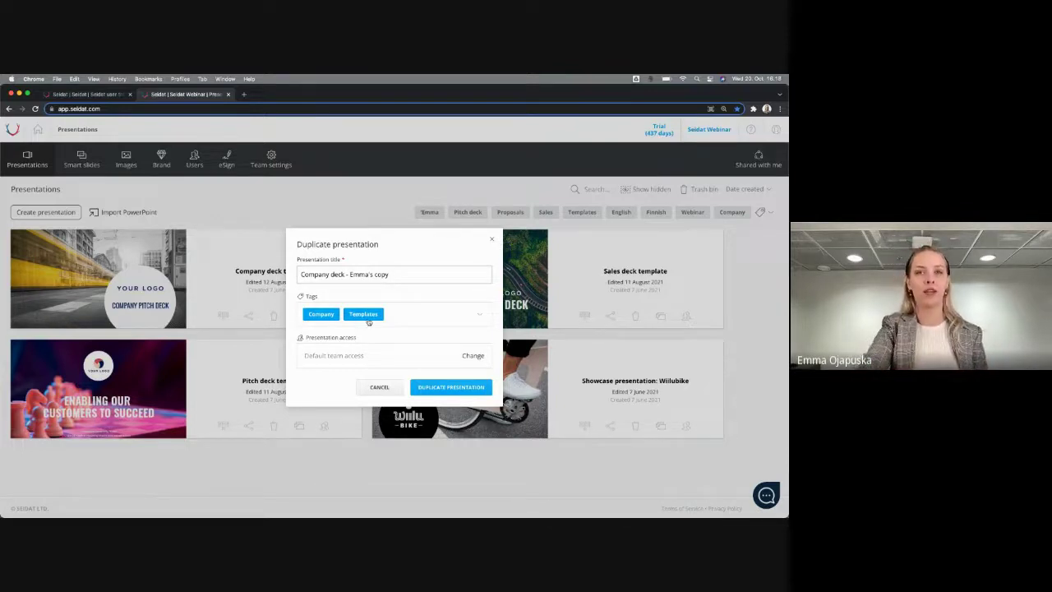
{"action": "left_click", "coordinate": [368, 319]}
{"action": "left_click", "coordinate": [369, 322]}
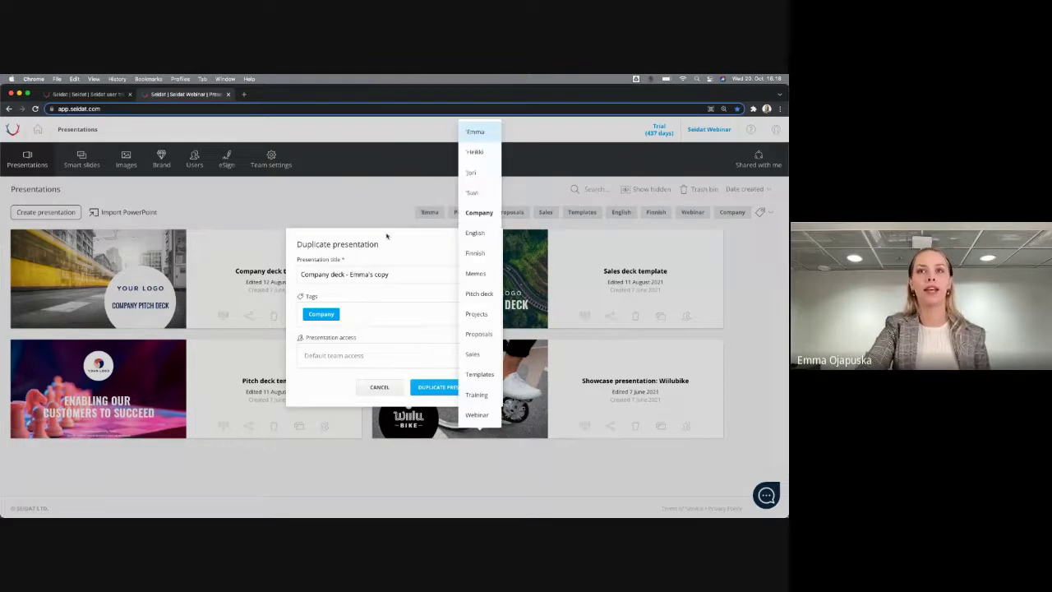
{"action": "left_click", "coordinate": [493, 132]}
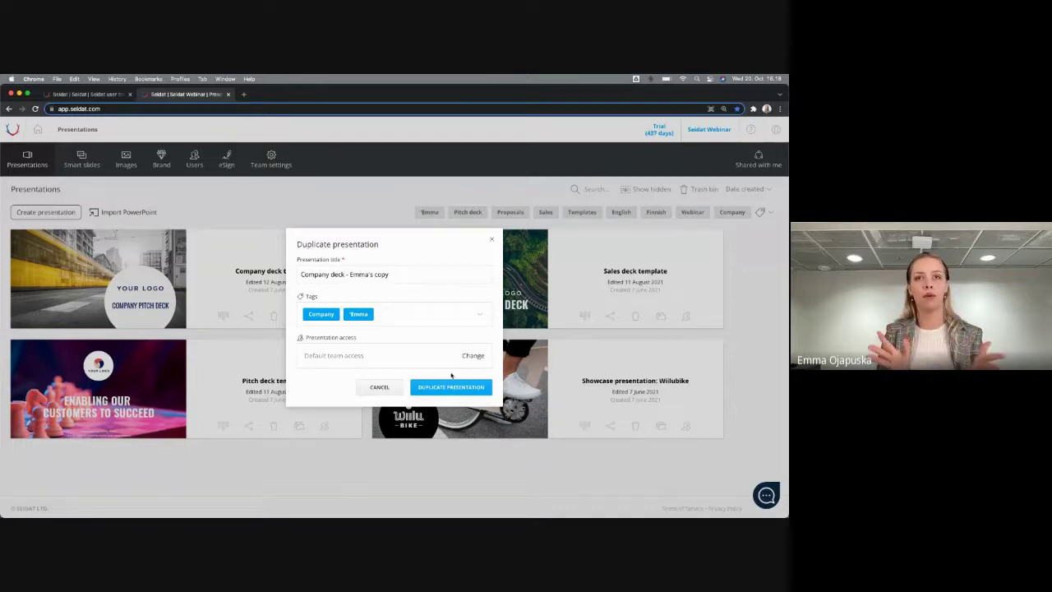
{"action": "left_click", "coordinate": [459, 388]}
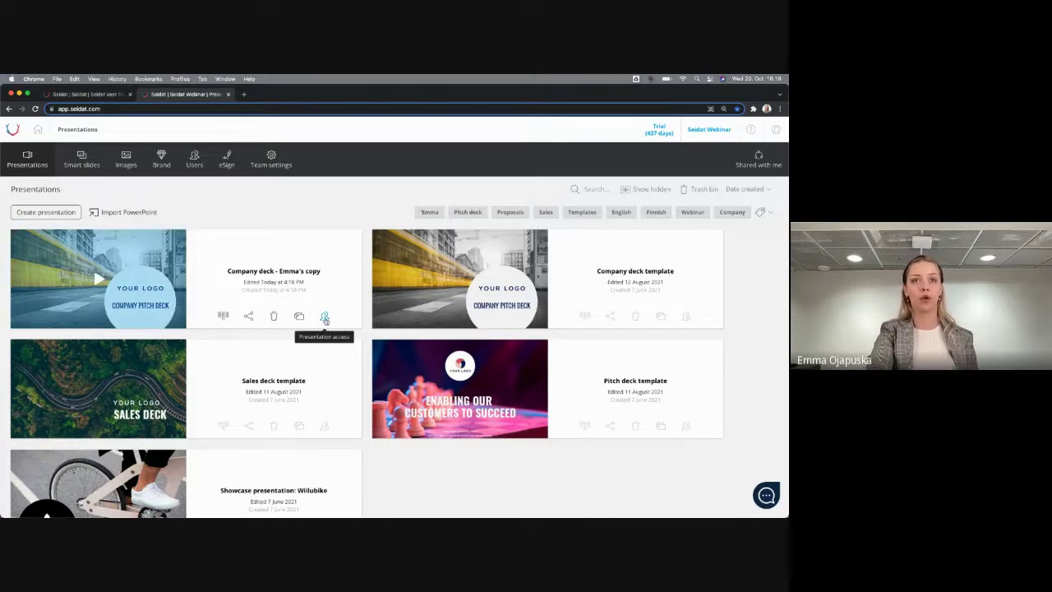
Set the copy's max team access to No access (hidden) and add one colleague as Editor
{"action": "left_click", "coordinate": [325, 318]}
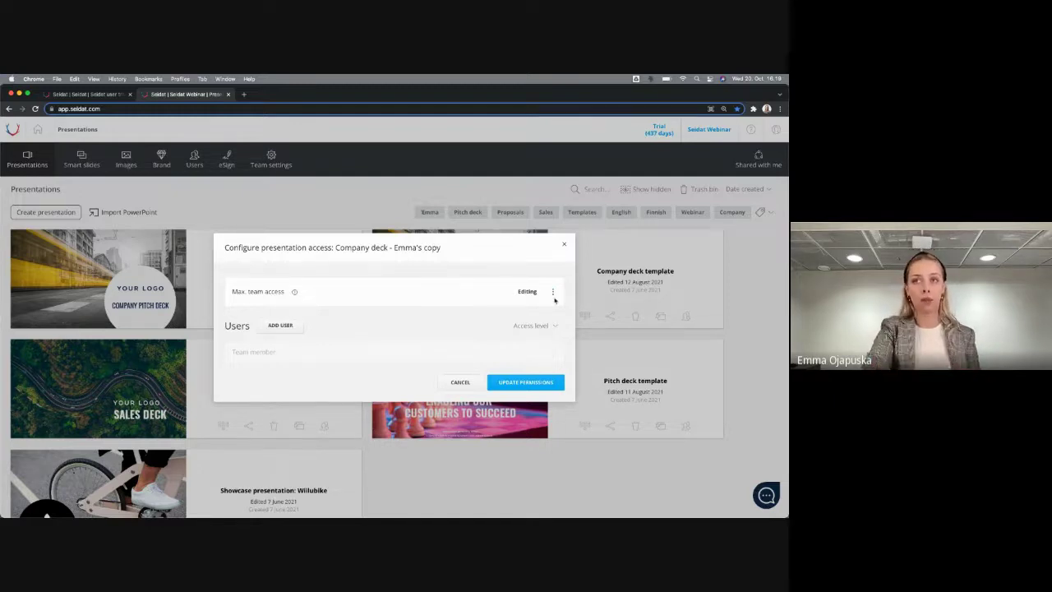
{"action": "left_click", "coordinate": [552, 294]}
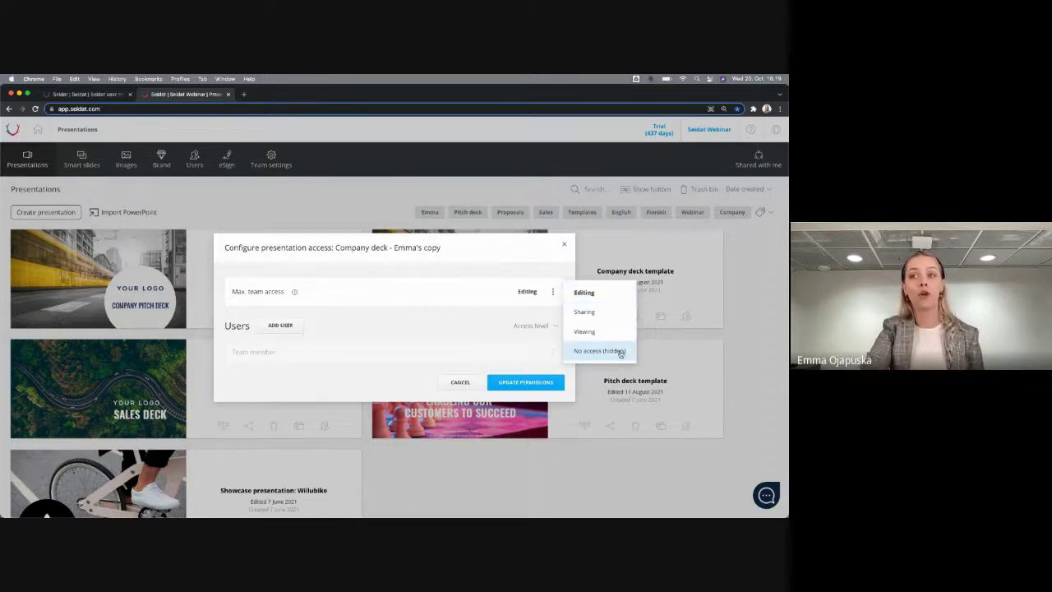
{"action": "left_click", "coordinate": [620, 352]}
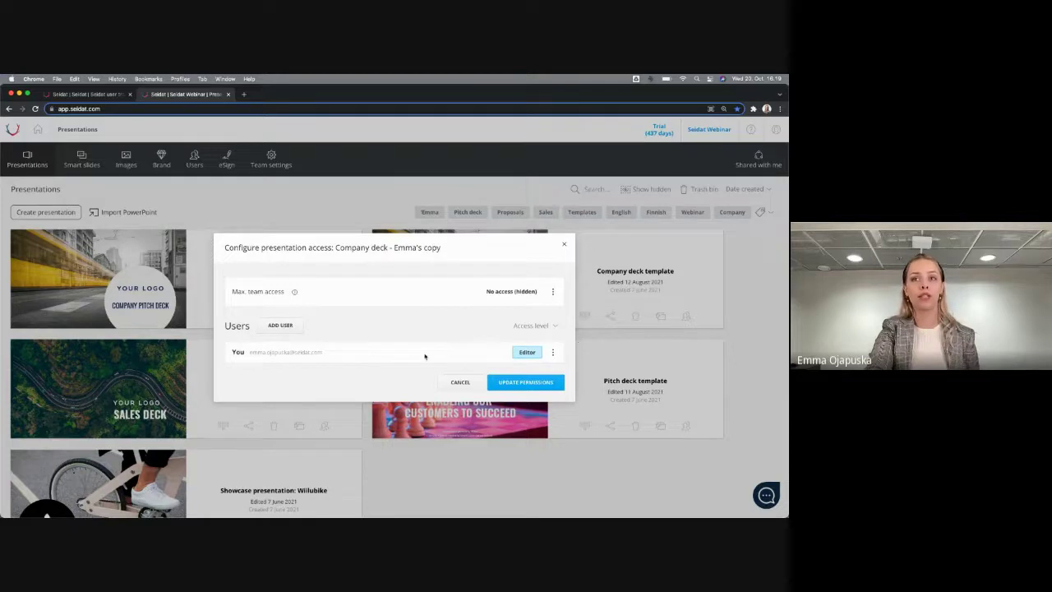
{"action": "left_click", "coordinate": [279, 327]}
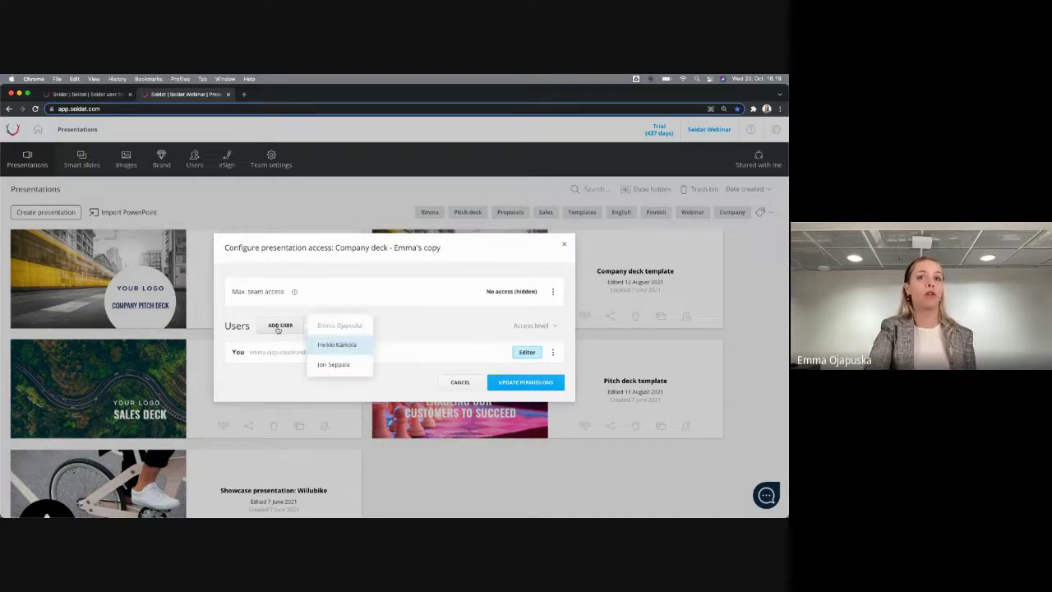
{"action": "left_click", "coordinate": [317, 365]}
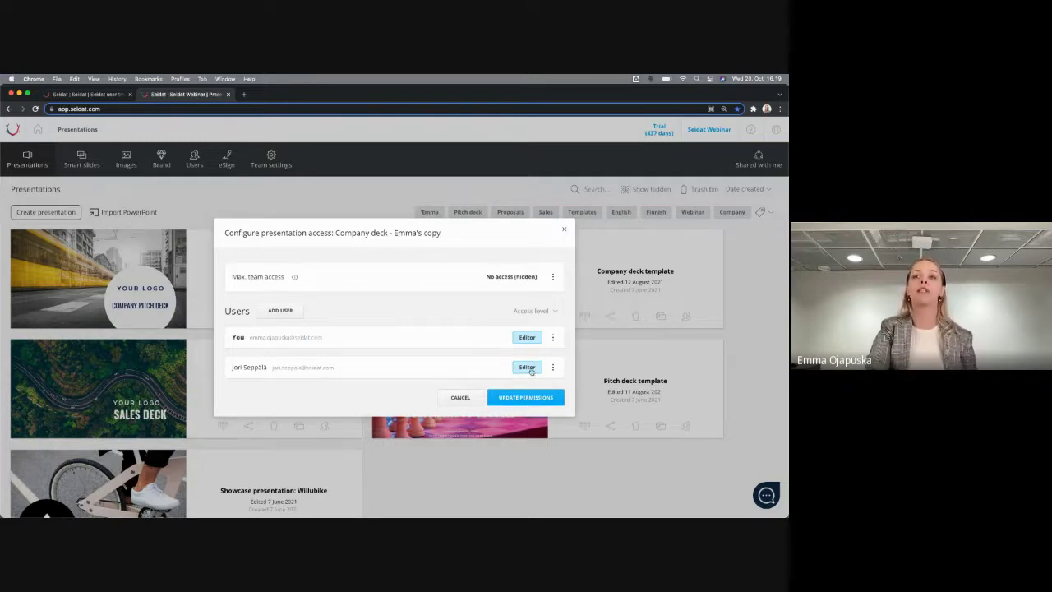
{"action": "left_click", "coordinate": [542, 398]}
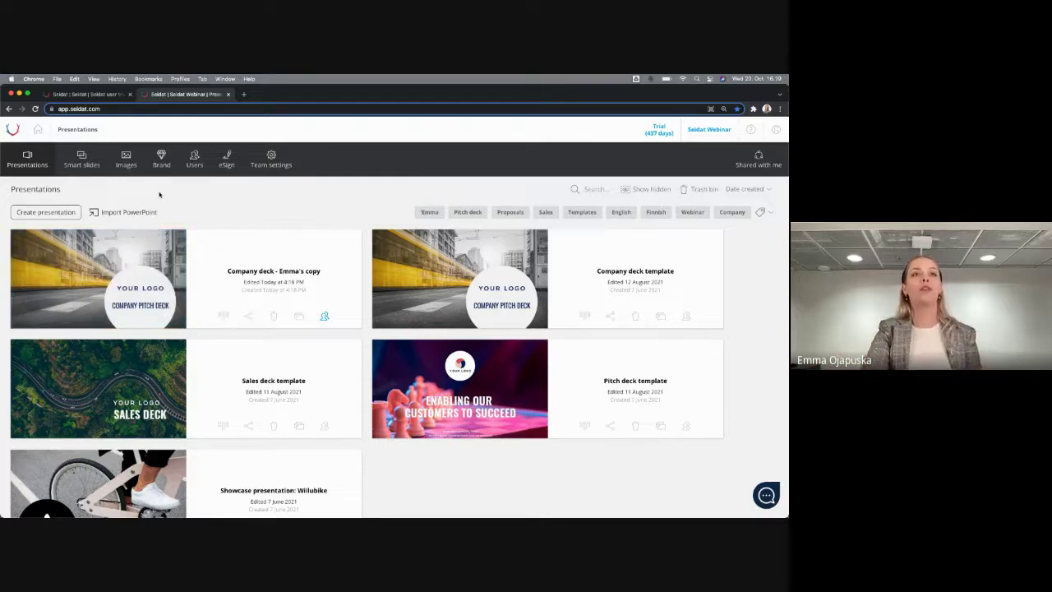
Start a new presentation titled with the owner's name, tagged with the personal name tag and Sales
{"action": "left_click", "coordinate": [48, 213]}
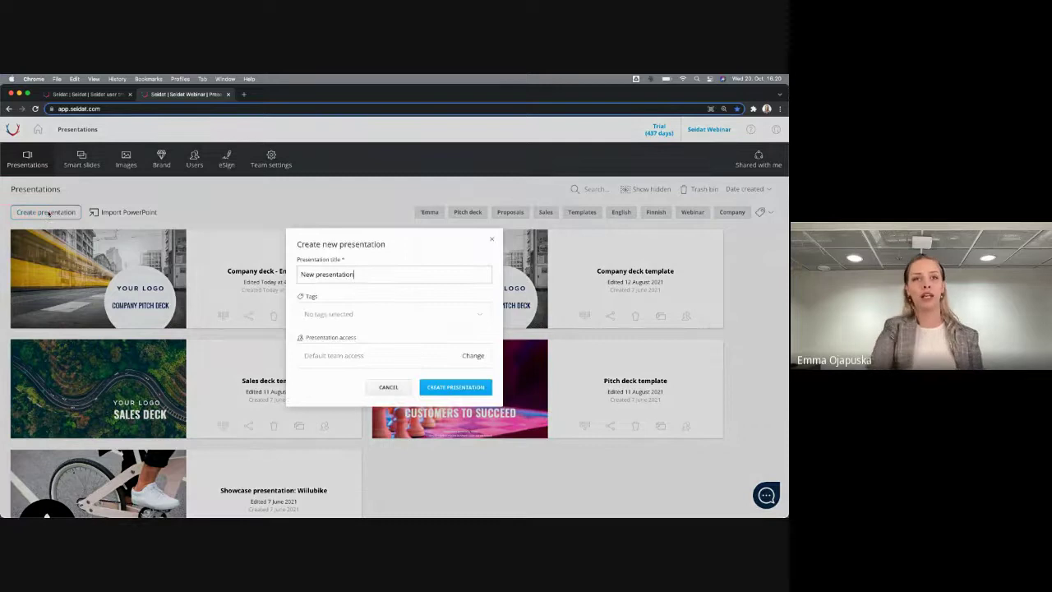
{"action": "triple_click", "coordinate": [321, 275]}
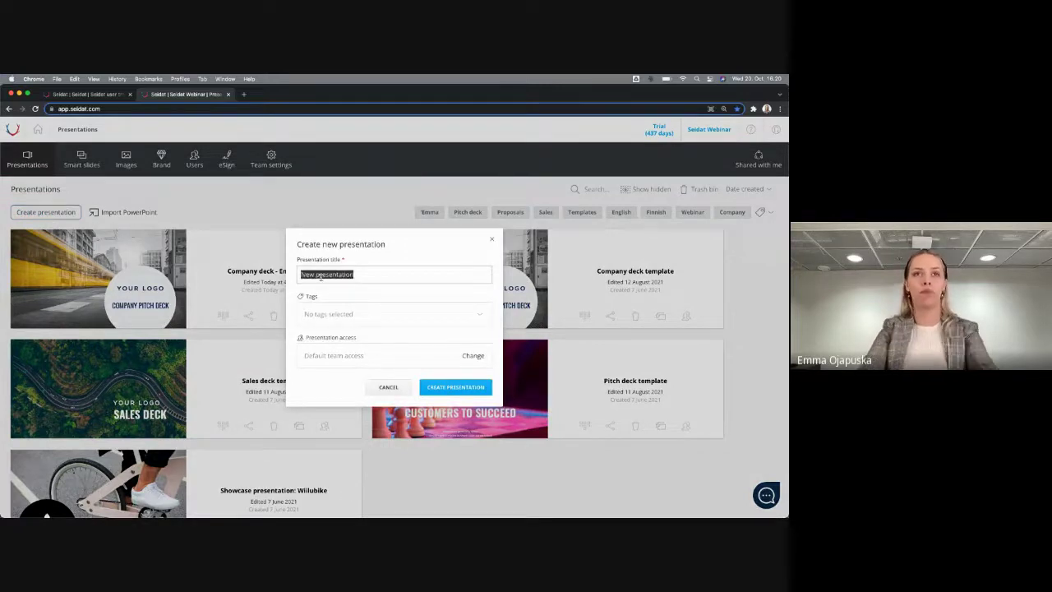
{"action": "type", "text": "Emma's "}
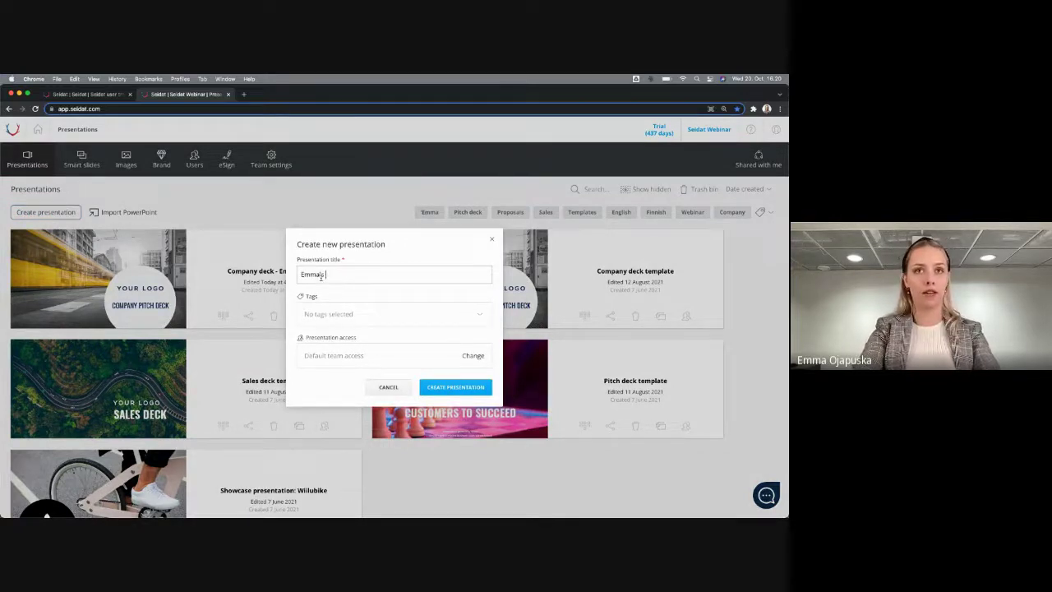
{"action": "type", "text": "presentation"}
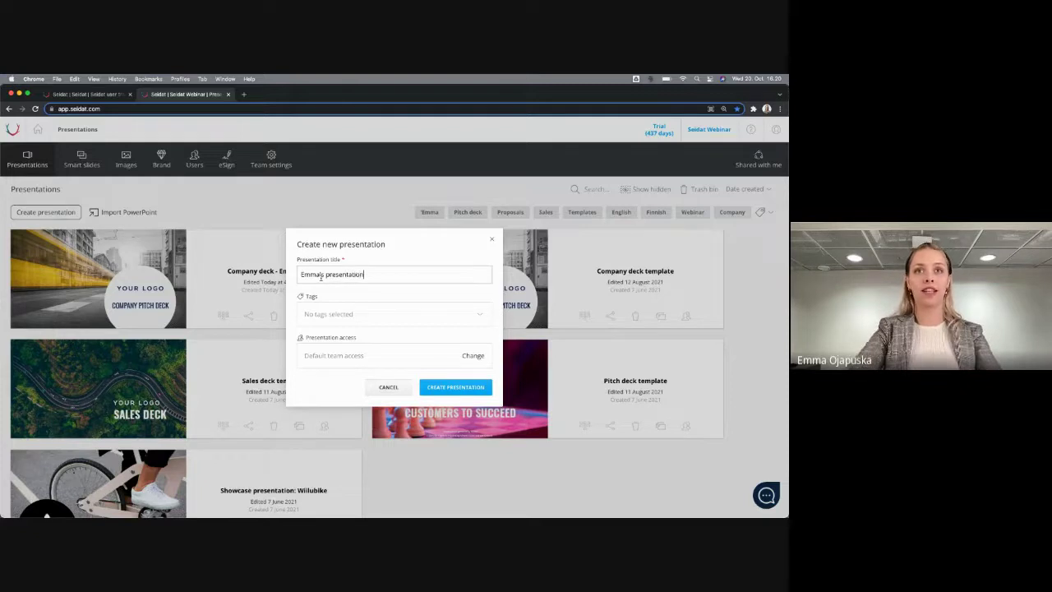
{"action": "left_click", "coordinate": [418, 310]}
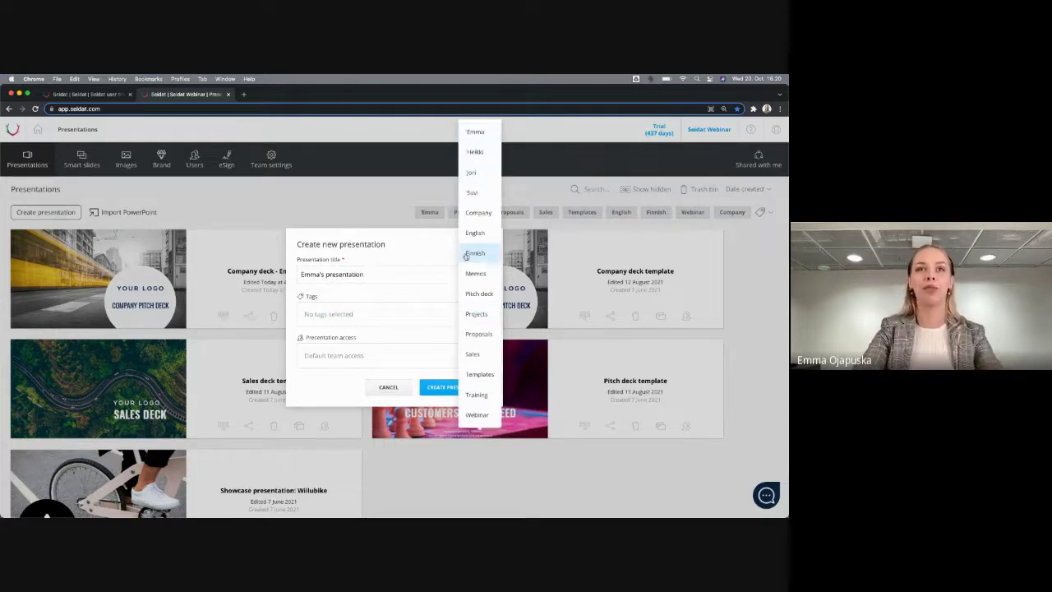
{"action": "left_click", "coordinate": [475, 132]}
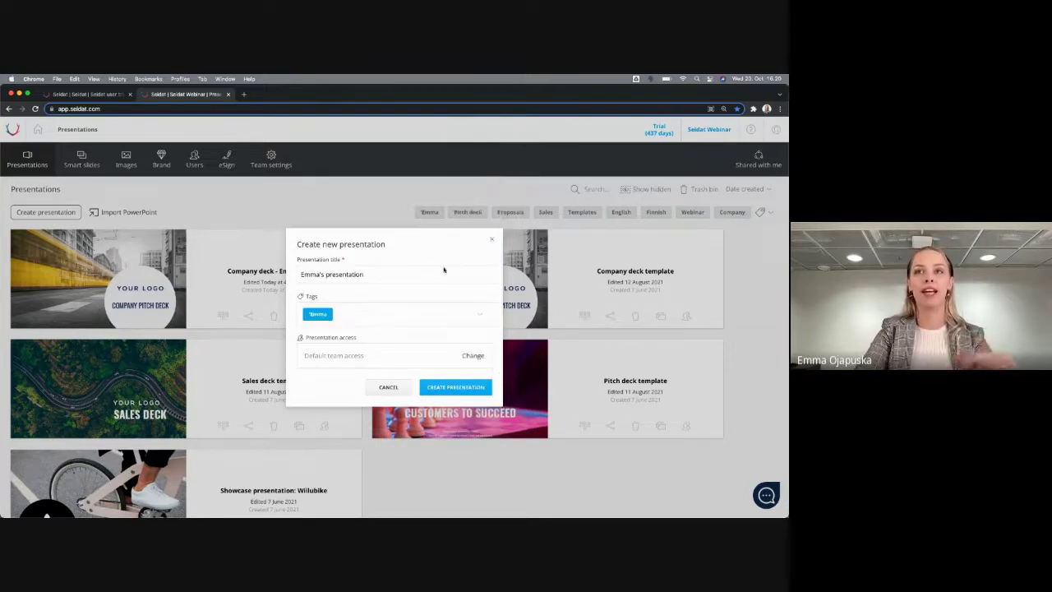
{"action": "left_click", "coordinate": [449, 318]}
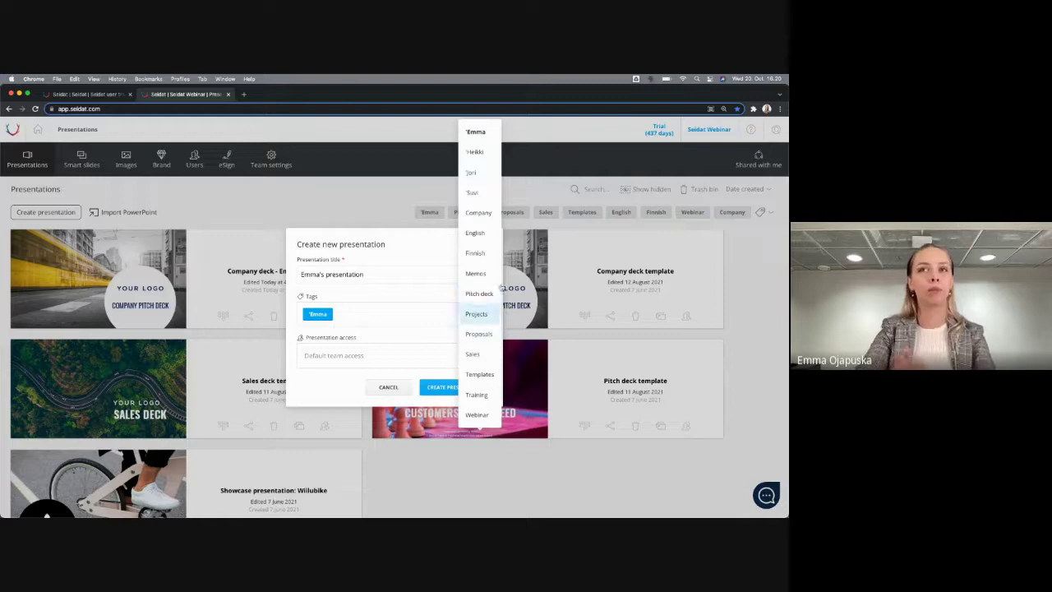
{"action": "left_click", "coordinate": [486, 362]}
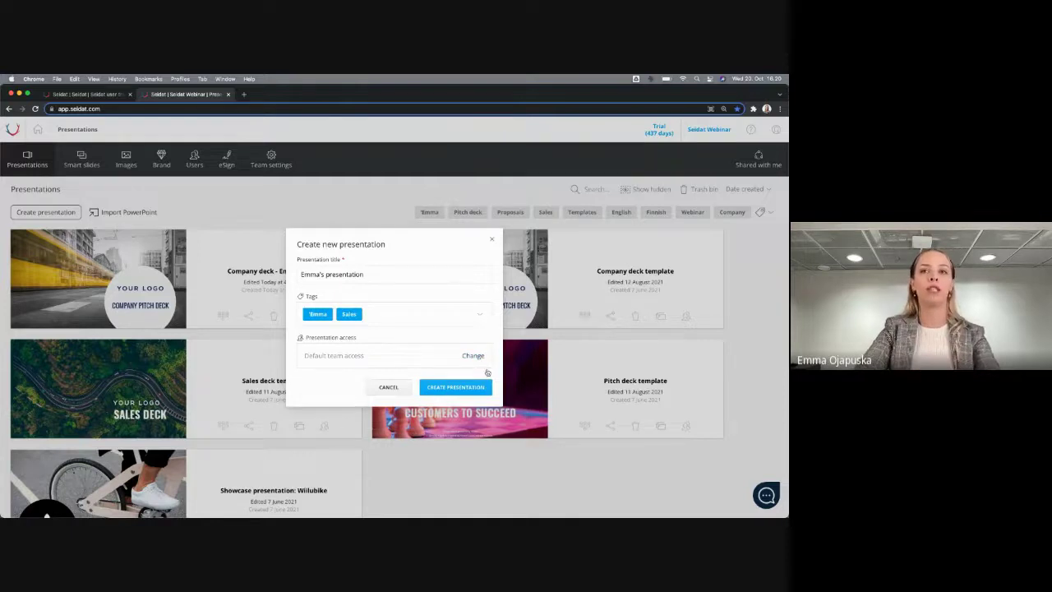
Limit max team access to Viewing and create the presentation
{"action": "left_click", "coordinate": [473, 355]}
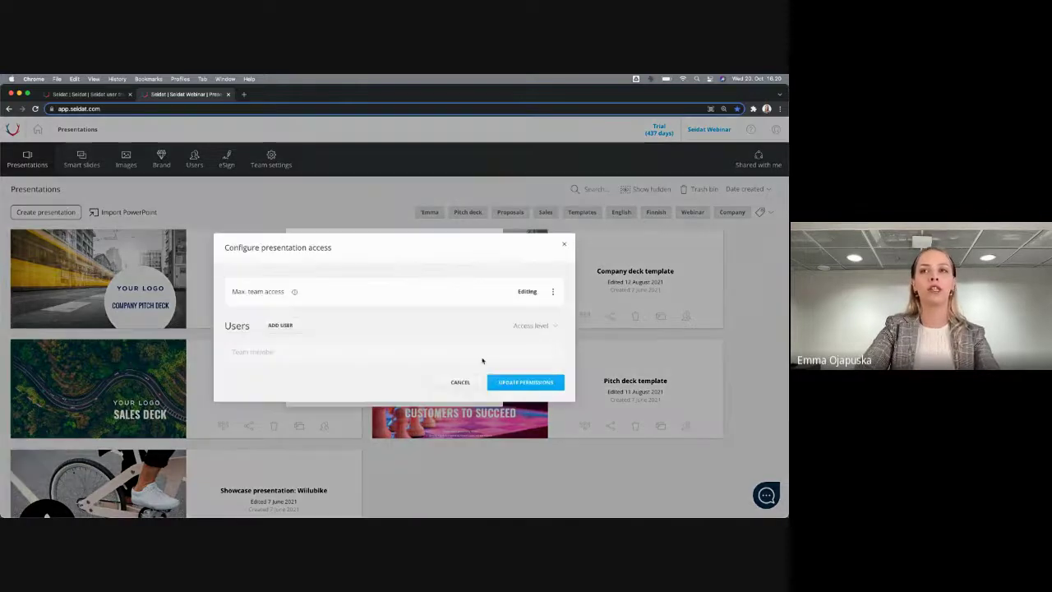
{"action": "left_click", "coordinate": [560, 289]}
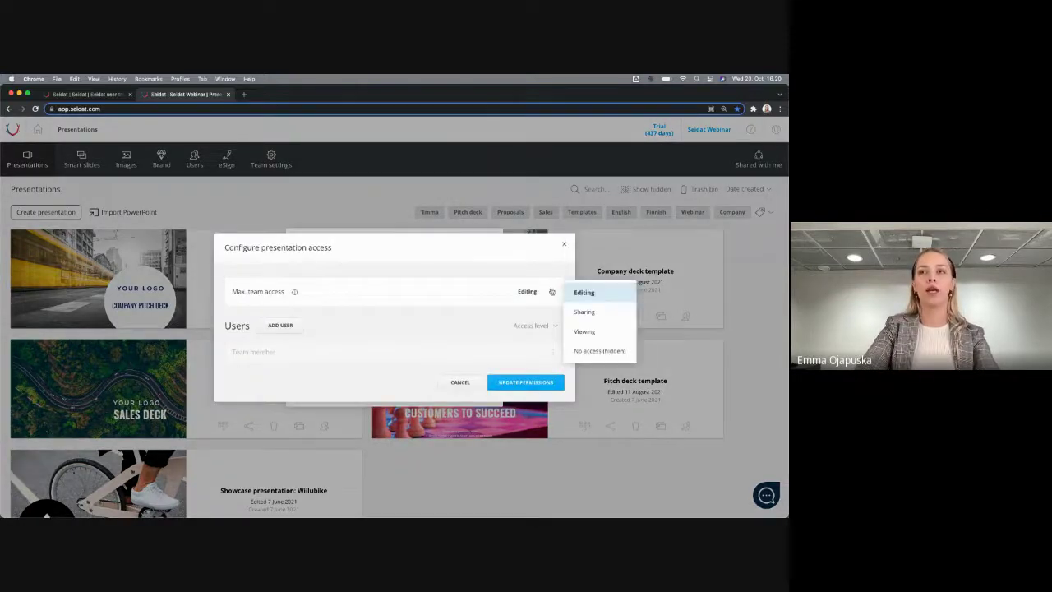
{"action": "left_click", "coordinate": [605, 332]}
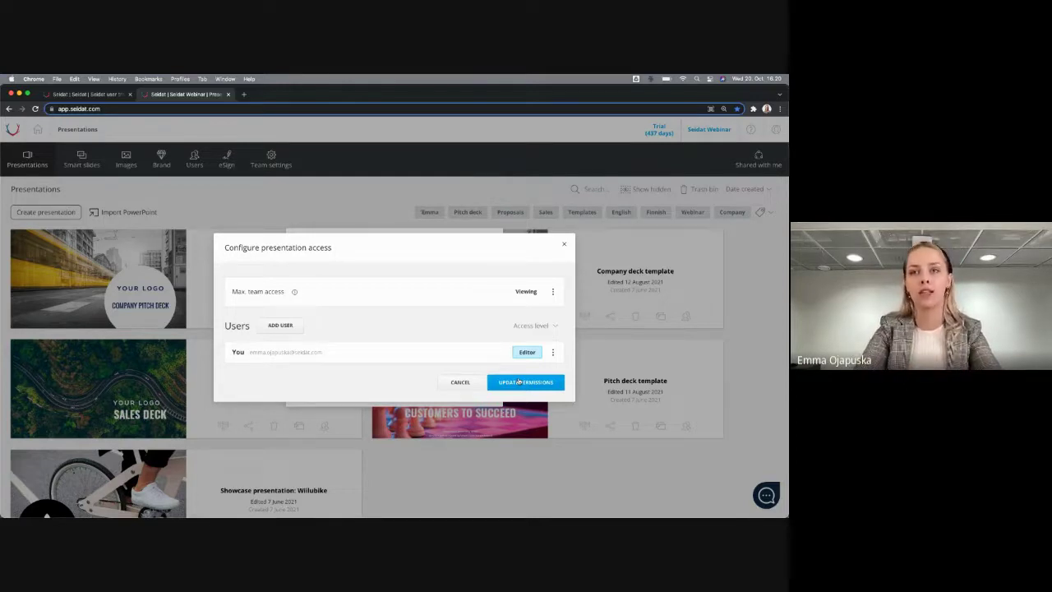
{"action": "left_click", "coordinate": [519, 382]}
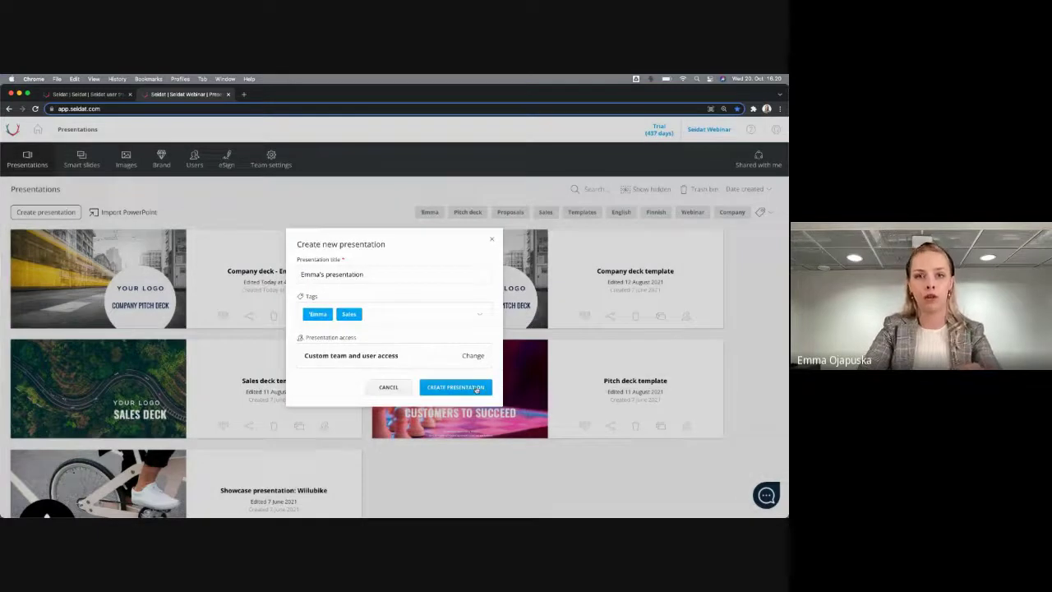
{"action": "left_click", "coordinate": [477, 388]}
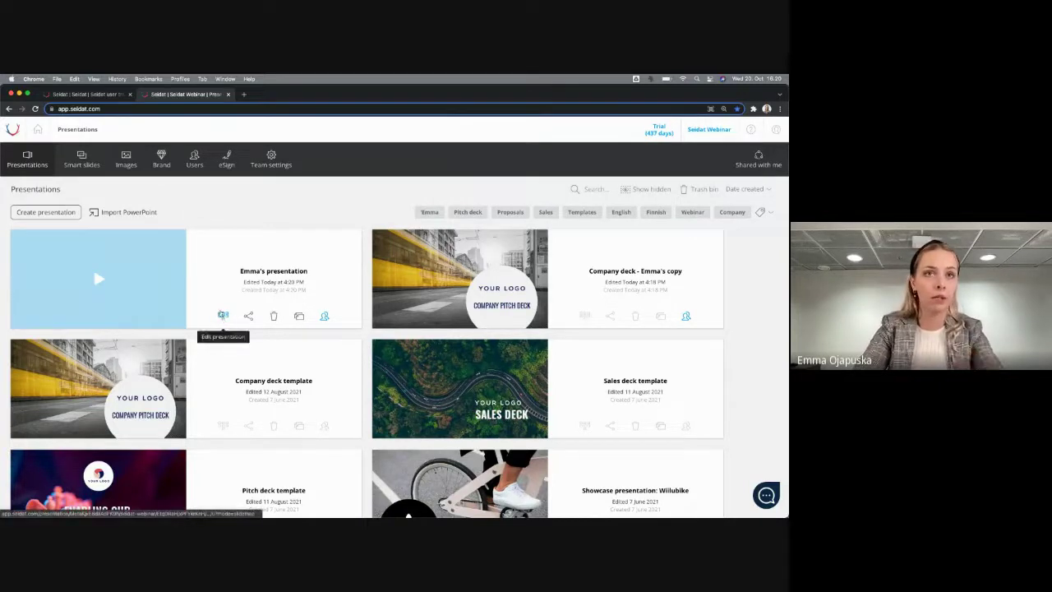
Open the new presentation in the editor and zoom the slide map in two levels
{"action": "left_click", "coordinate": [223, 316]}
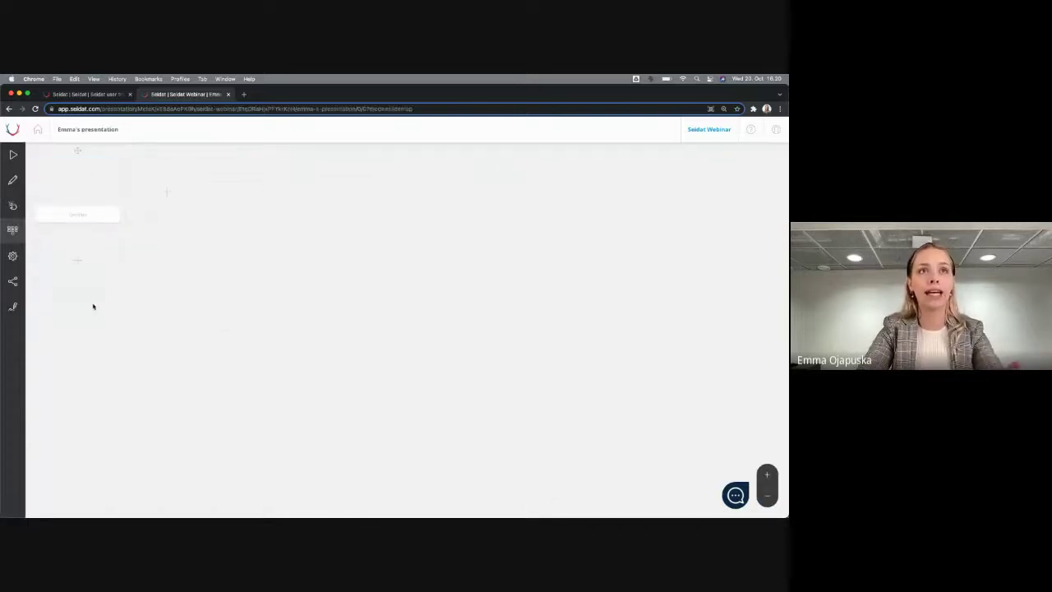
{"action": "left_click", "coordinate": [773, 480]}
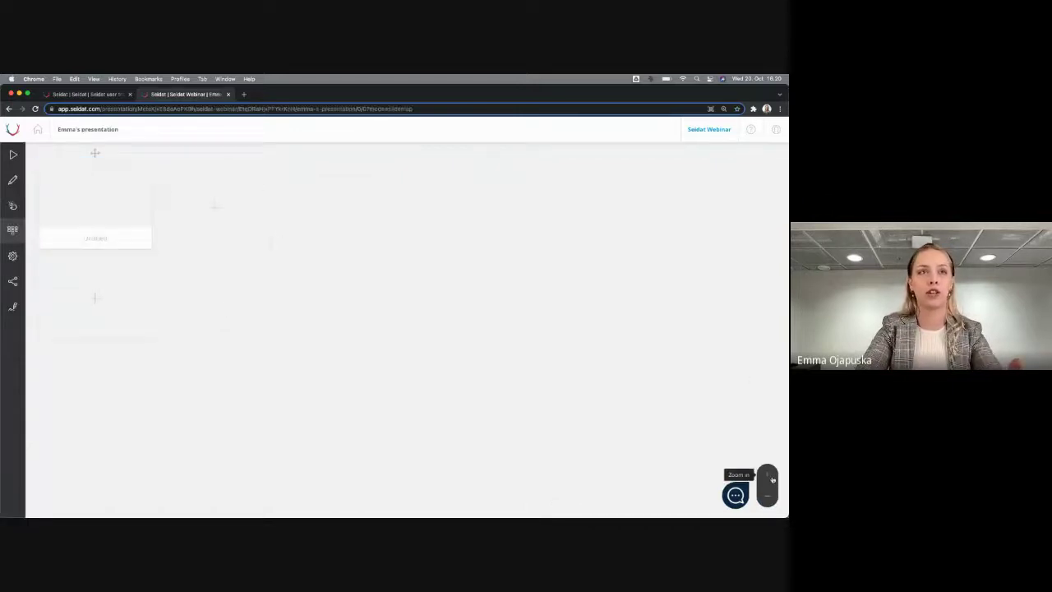
{"action": "left_click", "coordinate": [773, 479]}
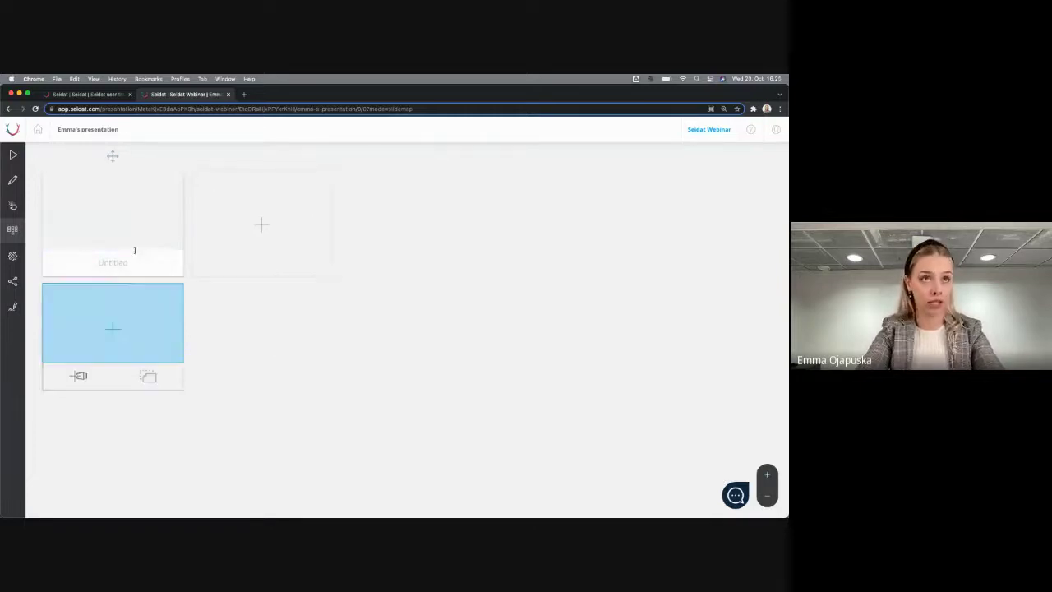
Switch to the Smart Slides presentation in the first Chrome tab
{"action": "mouse_move", "coordinate": [123, 246]}
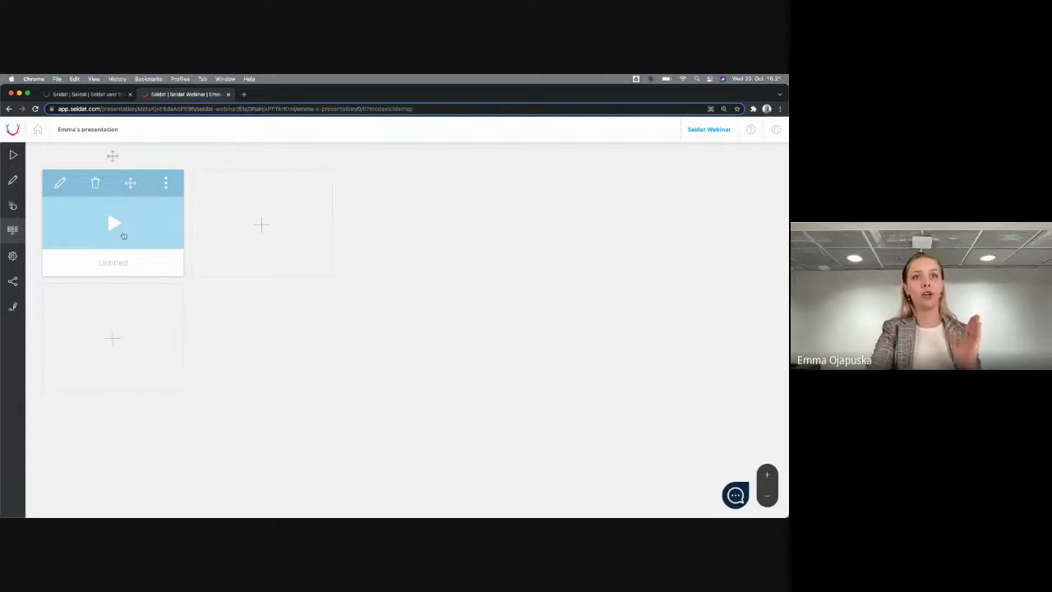
{"action": "mouse_move", "coordinate": [280, 242]}
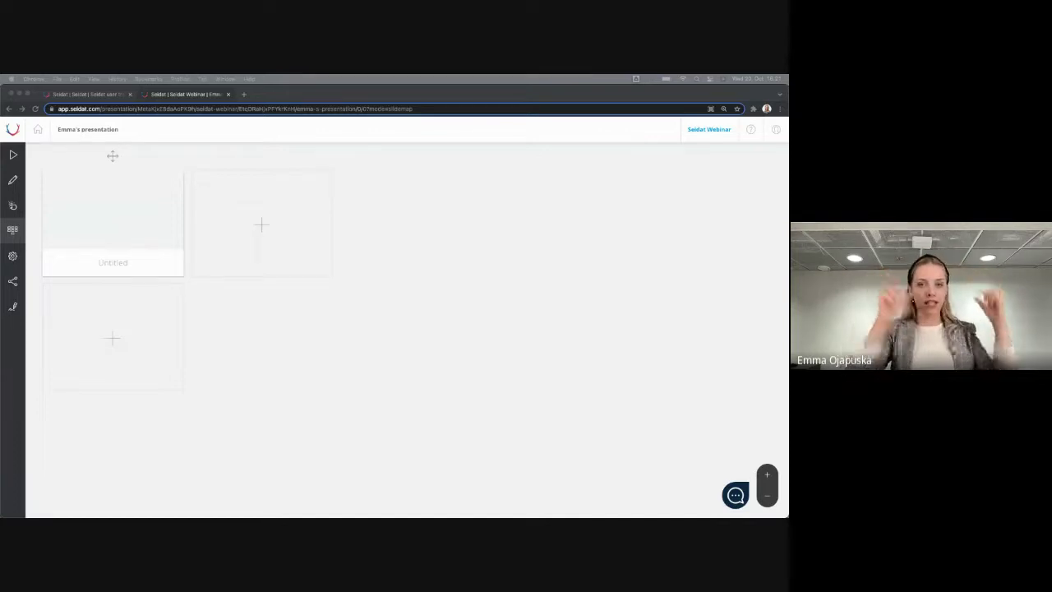
{"action": "left_click", "coordinate": [92, 96]}
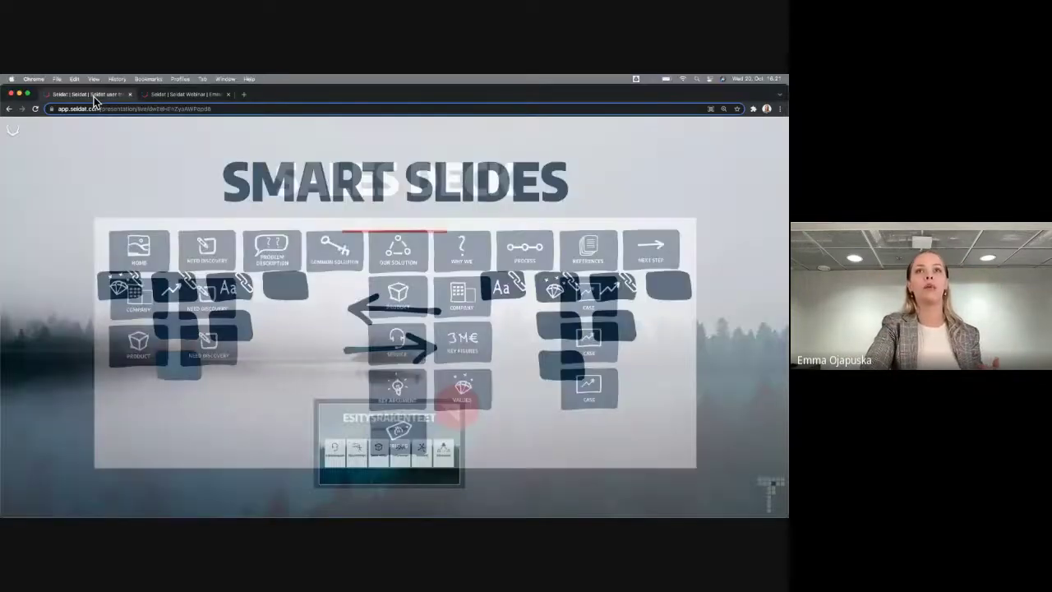
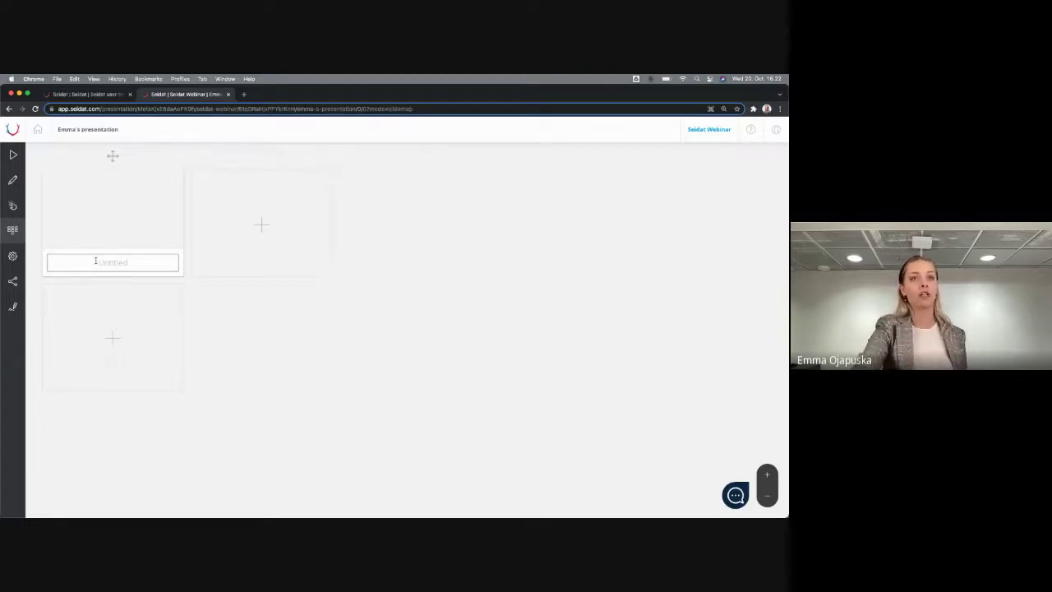
Name the first slide 'Cover page' and add a second slide named 'Initial questions'
{"action": "type", "text": "C"}
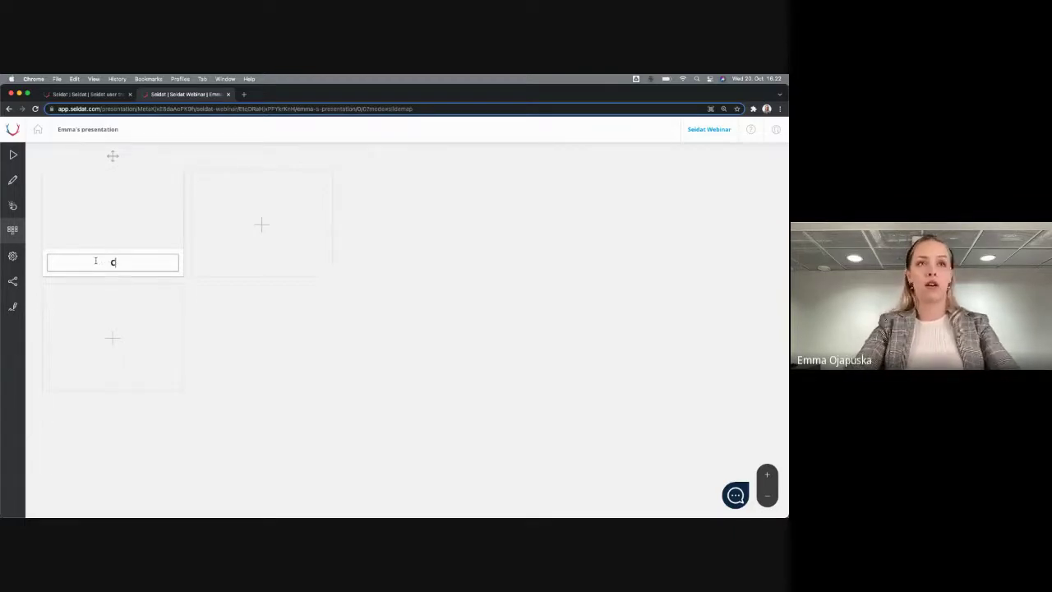
{"action": "type", "text": "over page"}
{"action": "key", "text": "Return"}
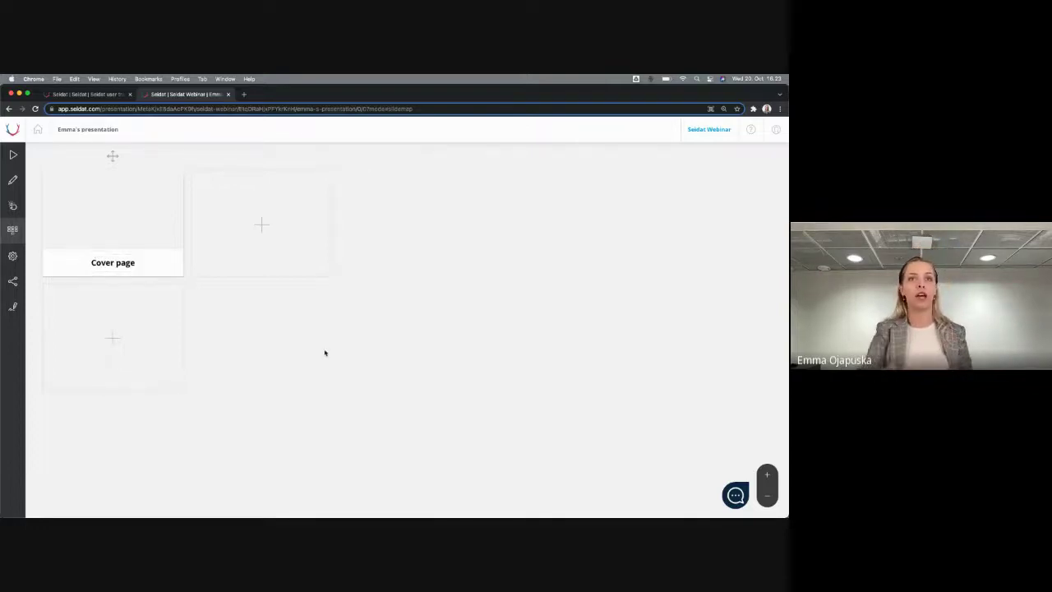
{"action": "left_click", "coordinate": [261, 222]}
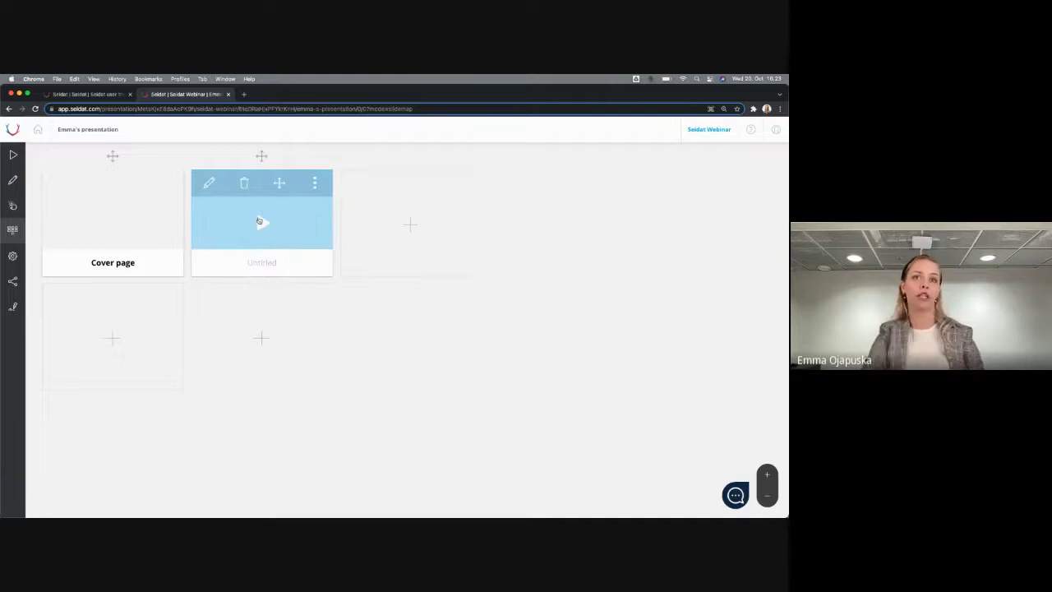
{"action": "left_click", "coordinate": [271, 264]}
{"action": "type", "text": "Ini"}
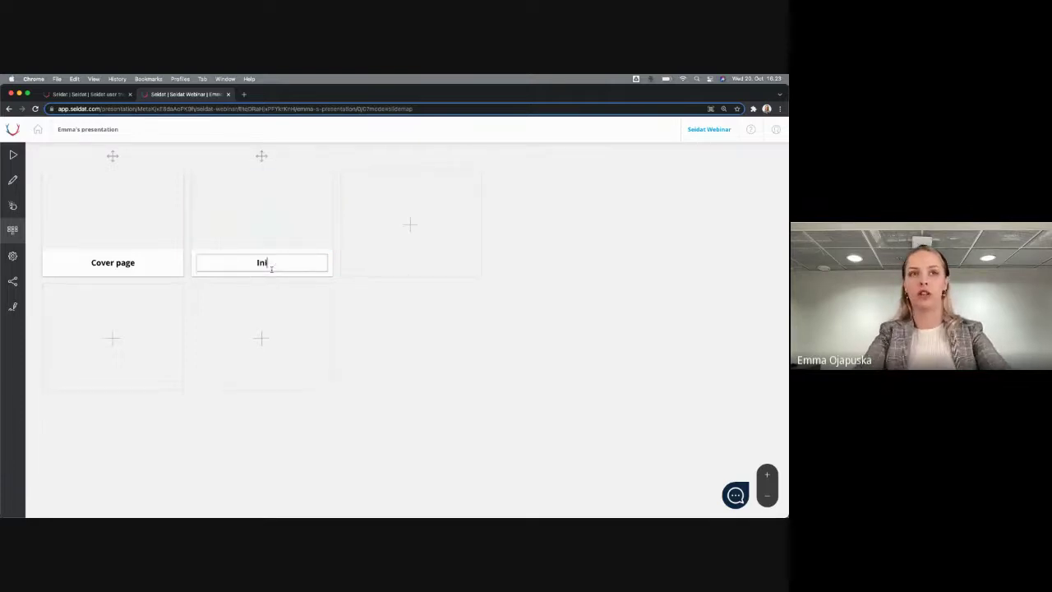
{"action": "type", "text": "tial questino"}
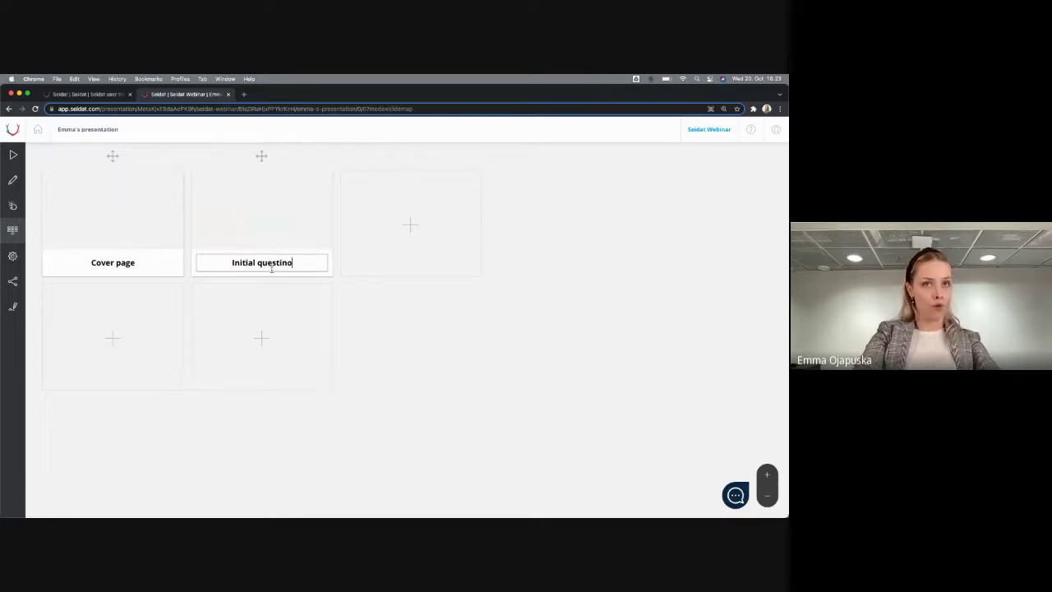
{"action": "key", "text": "BackSpace"}
{"action": "key", "text": "BackSpace"}
{"action": "type", "text": "ons"}
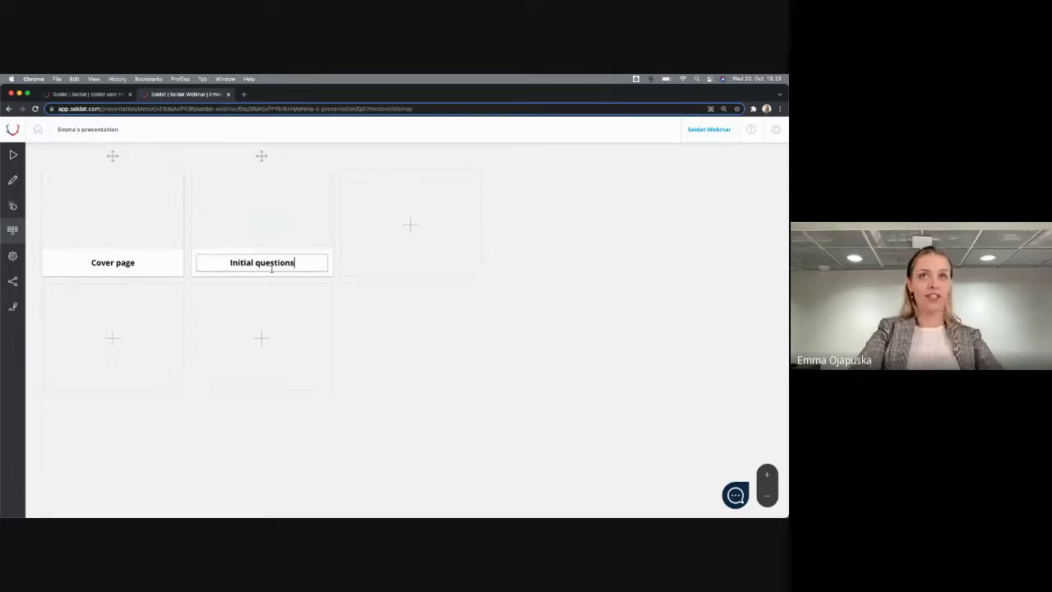
{"action": "left_click", "coordinate": [437, 328]}
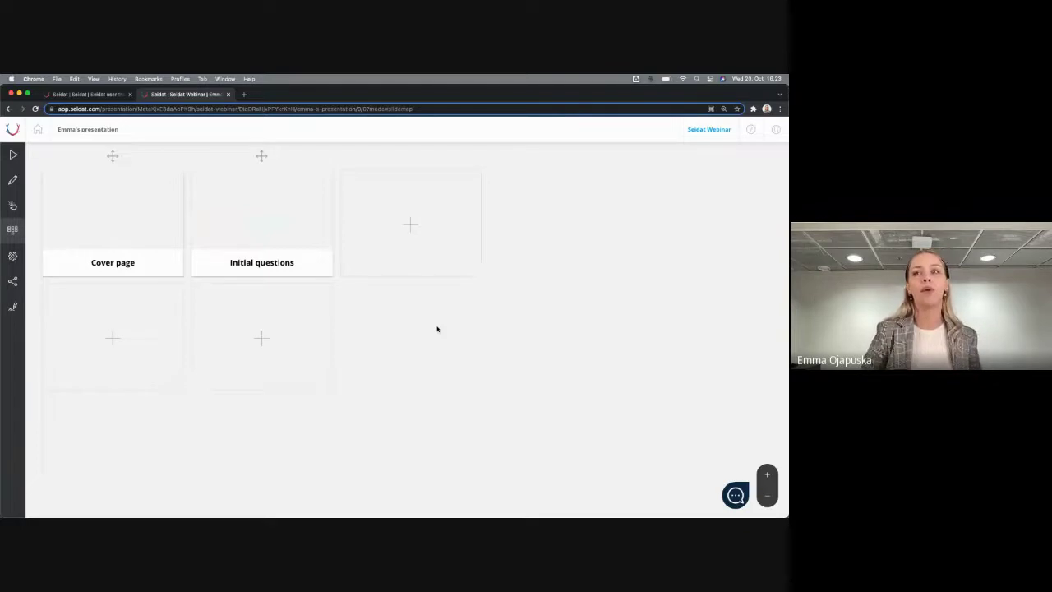
{"action": "left_click", "coordinate": [37, 130]}
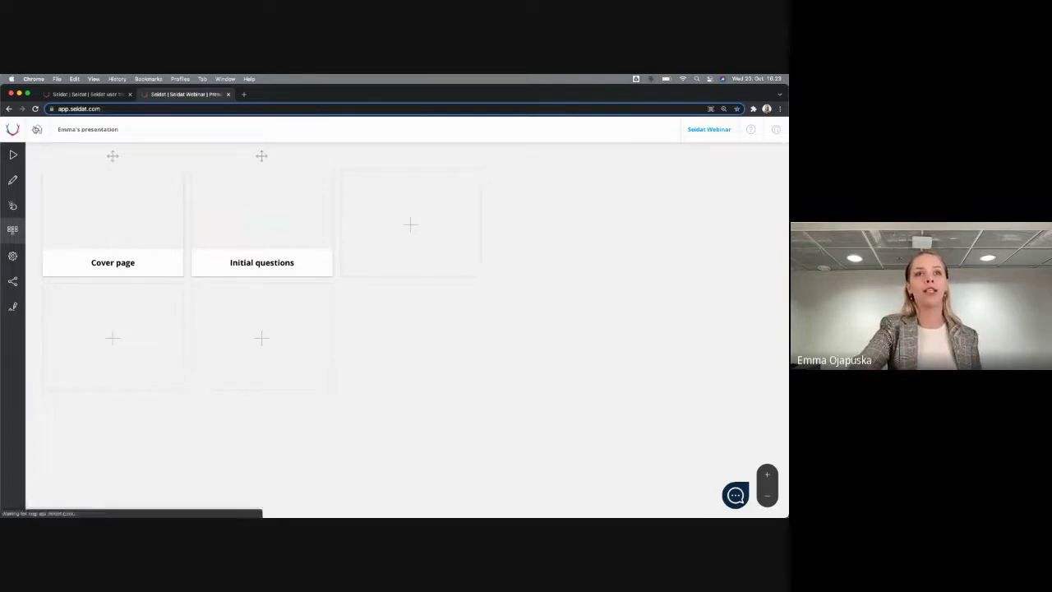
{"action": "scroll", "coordinate": [279, 247], "scroll_direction": "down", "scroll_amount": 2}
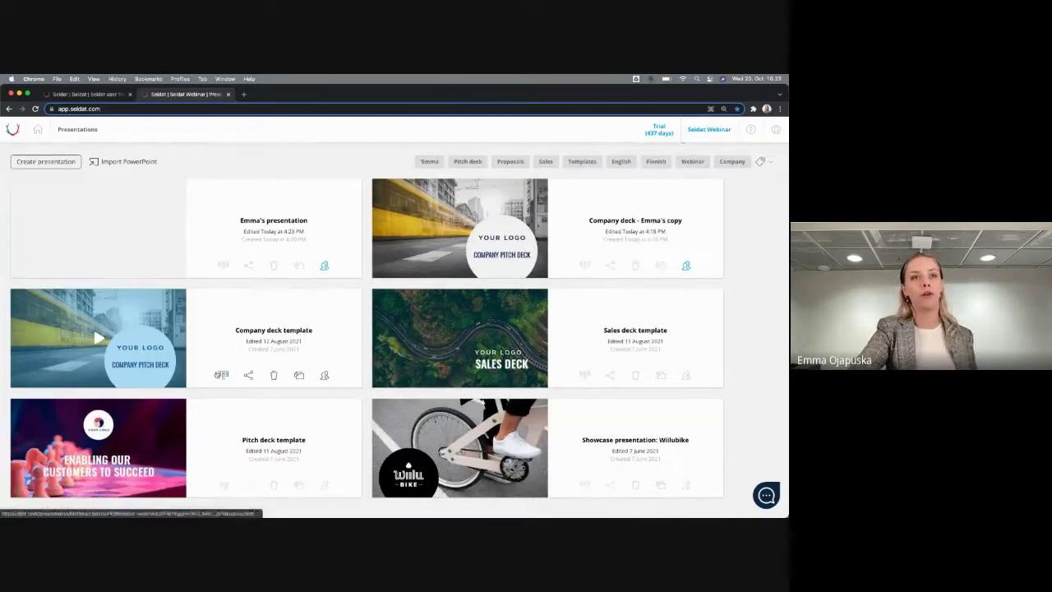
{"action": "left_click", "coordinate": [221, 376]}
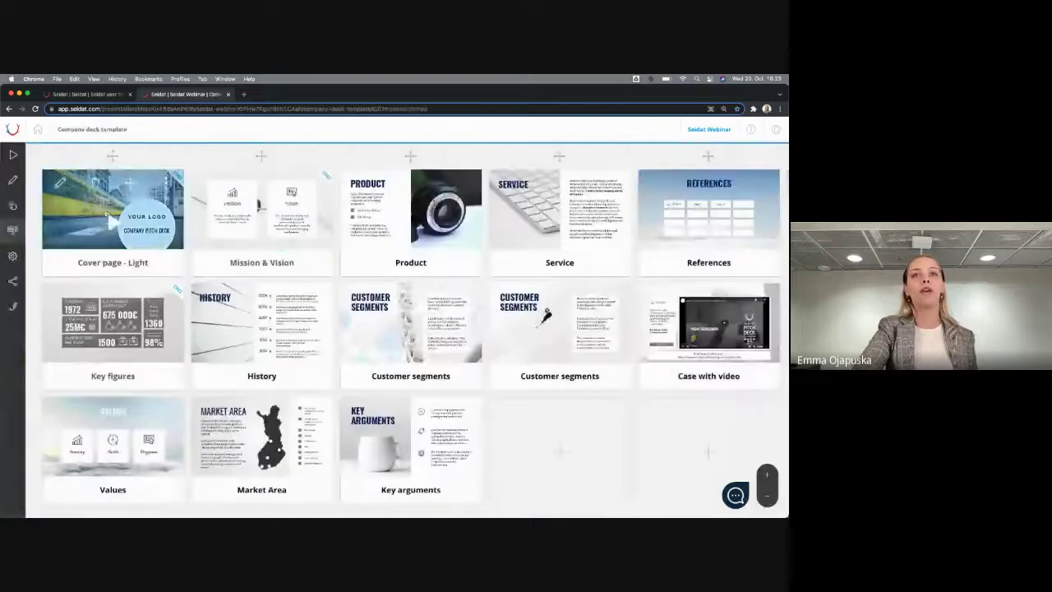
{"action": "scroll", "coordinate": [427, 183], "scroll_direction": "down", "scroll_amount": 3}
{"action": "scroll", "coordinate": [427, 183], "scroll_direction": "up", "scroll_amount": 3}
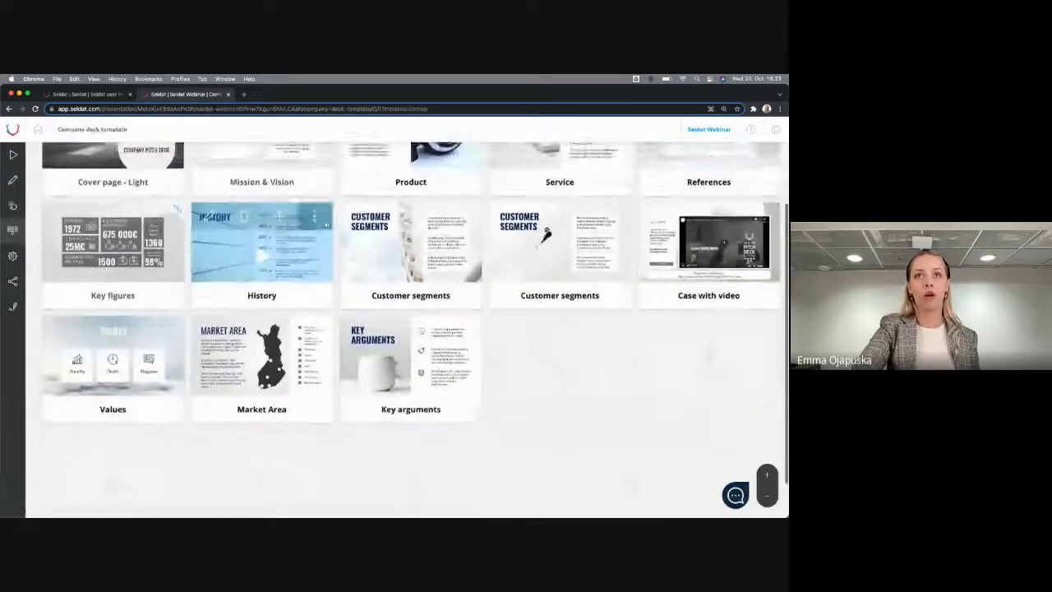
{"action": "scroll", "coordinate": [411, 329], "scroll_direction": "right", "scroll_amount": 3}
{"action": "scroll", "coordinate": [411, 329], "scroll_direction": "left", "scroll_amount": 3}
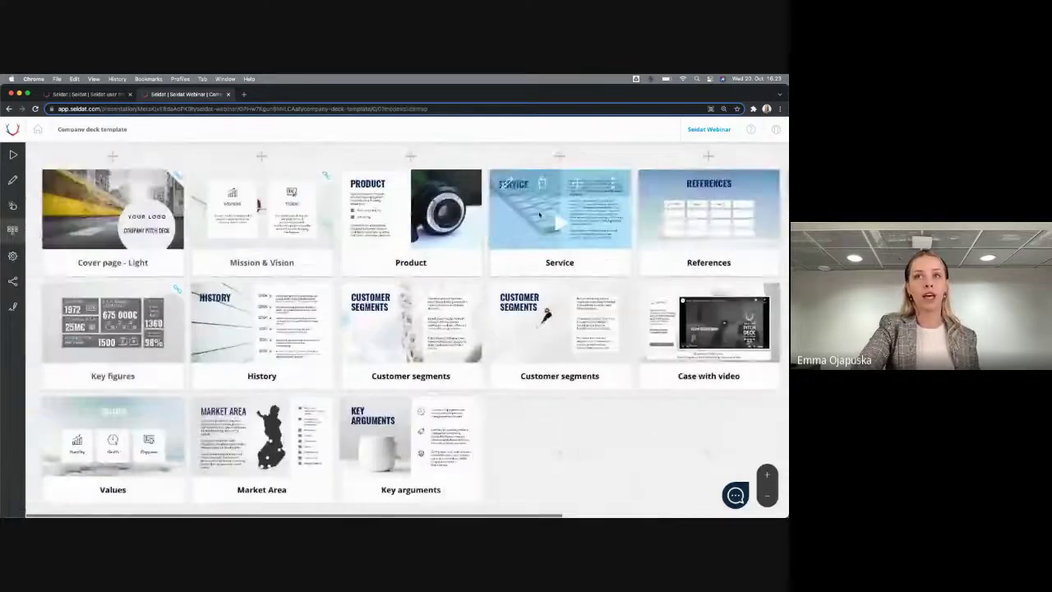
{"action": "left_click", "coordinate": [37, 130]}
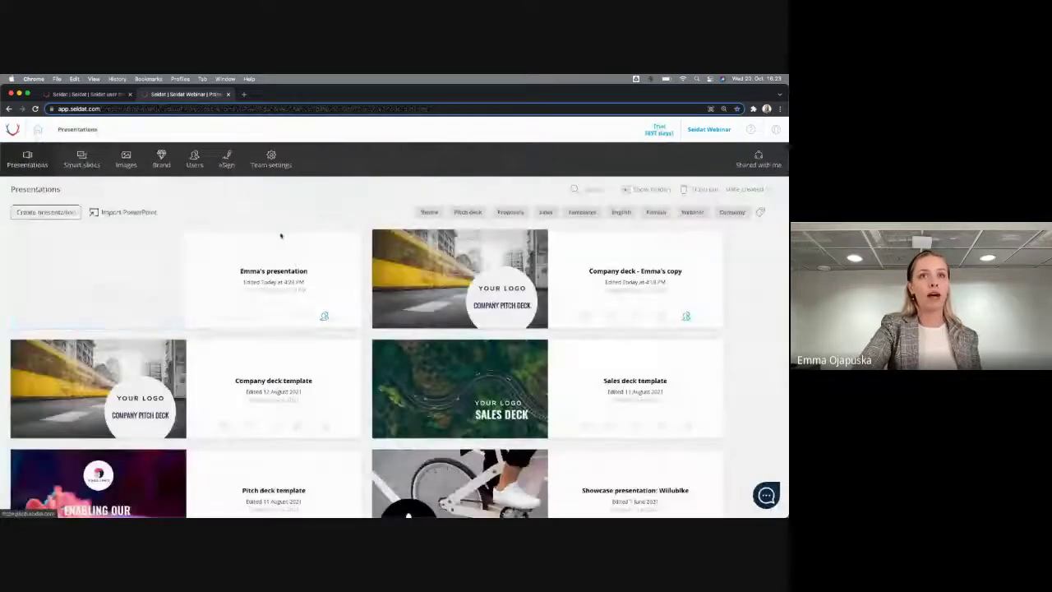
{"action": "left_click", "coordinate": [219, 321]}
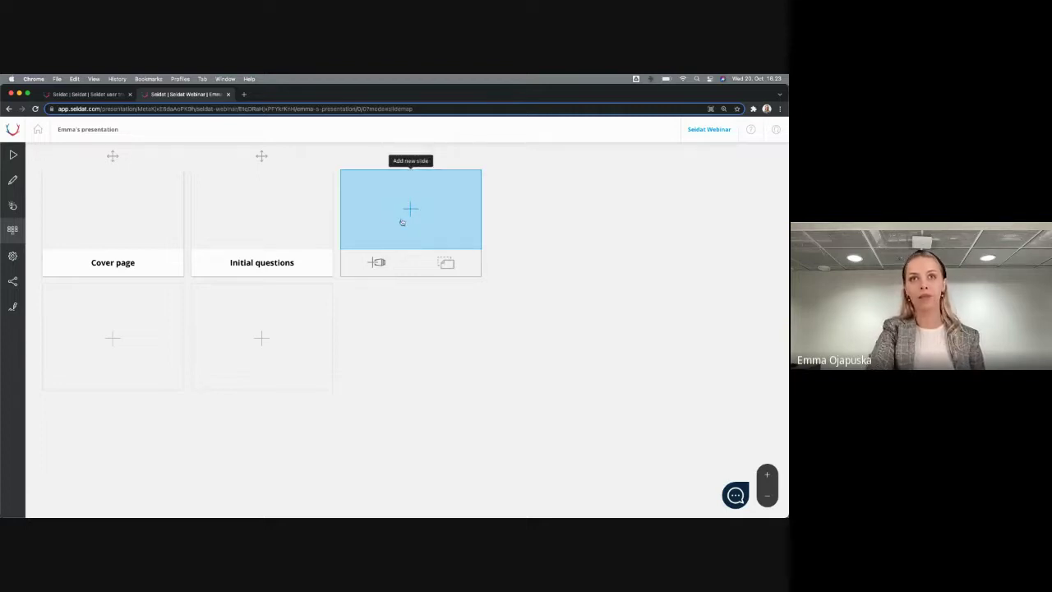
Fill the third slot with the Cover page smart slide from the slide bank's Smart slides
{"action": "left_click", "coordinate": [382, 262]}
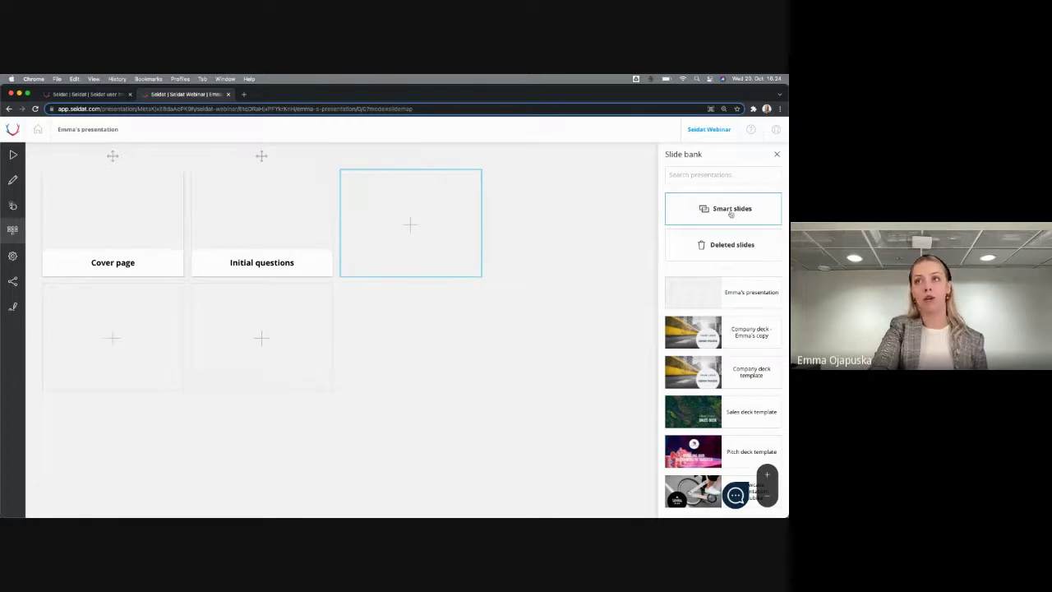
{"action": "left_click", "coordinate": [731, 213]}
{"action": "scroll", "coordinate": [724, 370], "scroll_direction": "down", "scroll_amount": 5}
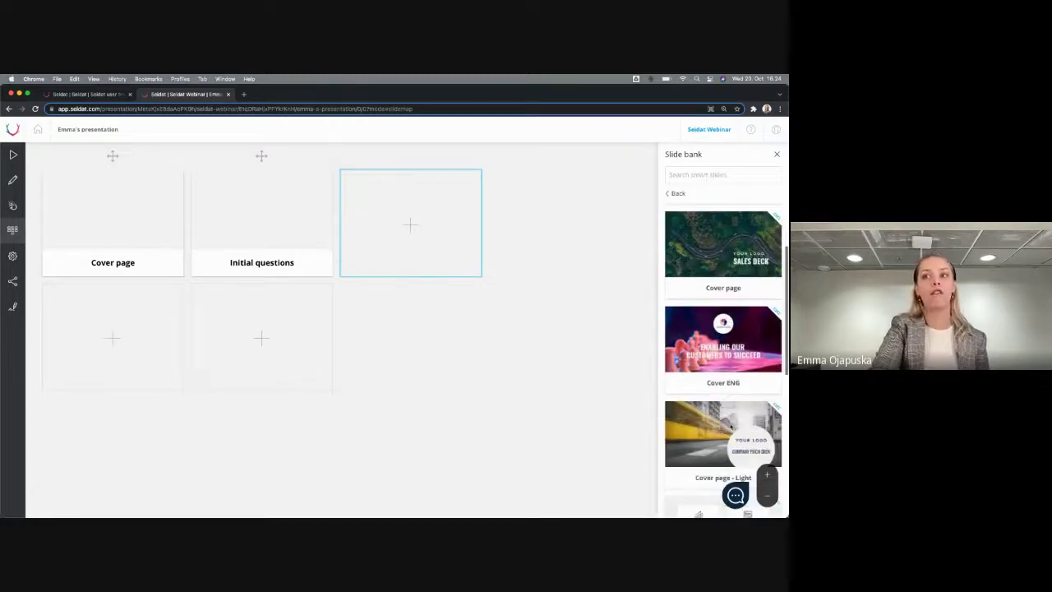
{"action": "scroll", "coordinate": [731, 426], "scroll_direction": "down", "scroll_amount": 2}
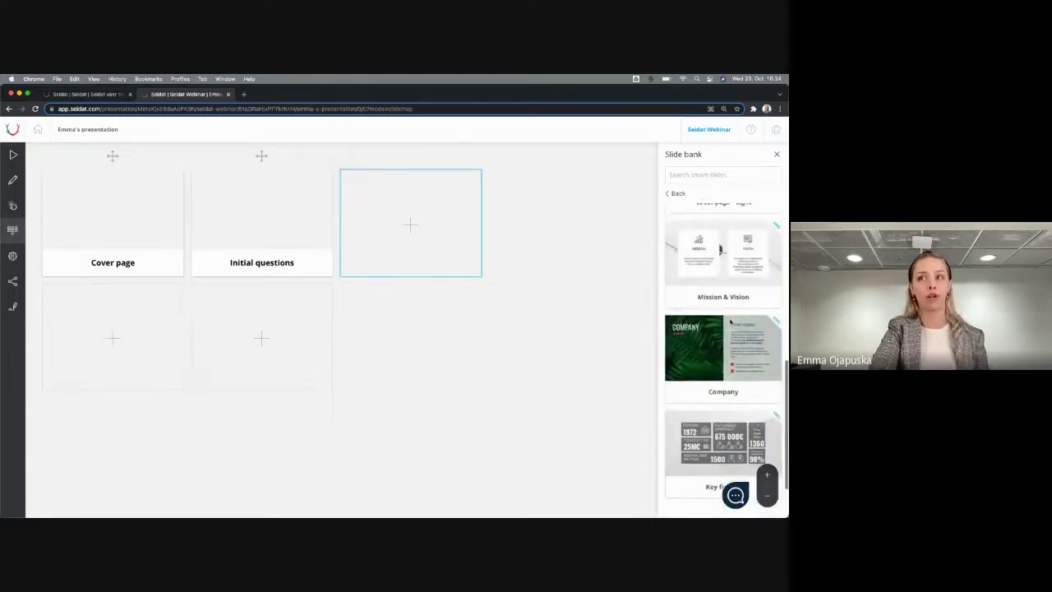
{"action": "scroll", "coordinate": [675, 215], "scroll_direction": "up", "scroll_amount": 8}
{"action": "left_click", "coordinate": [676, 193]}
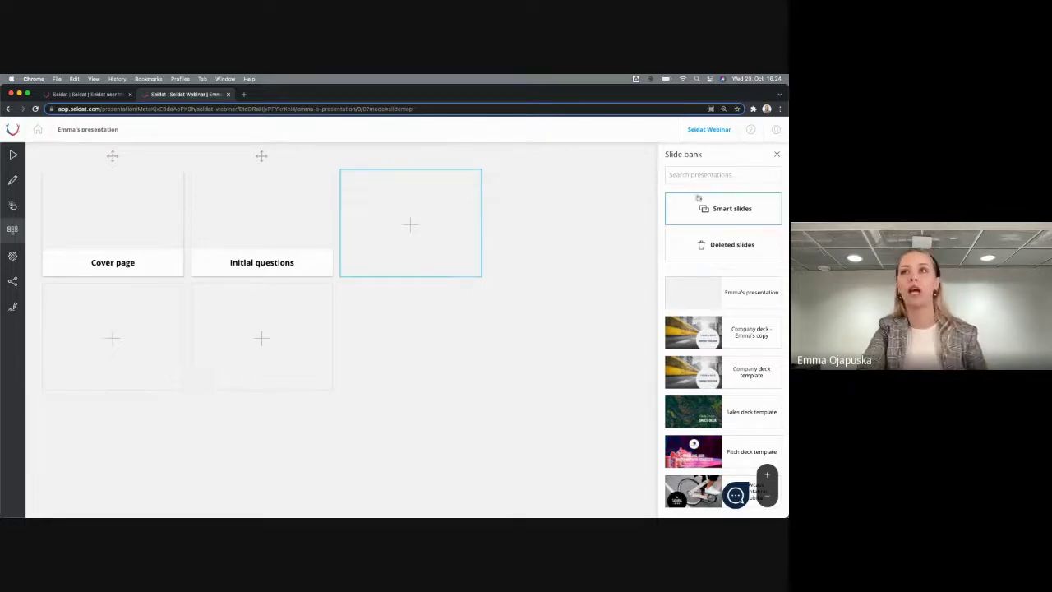
{"action": "left_click", "coordinate": [731, 216]}
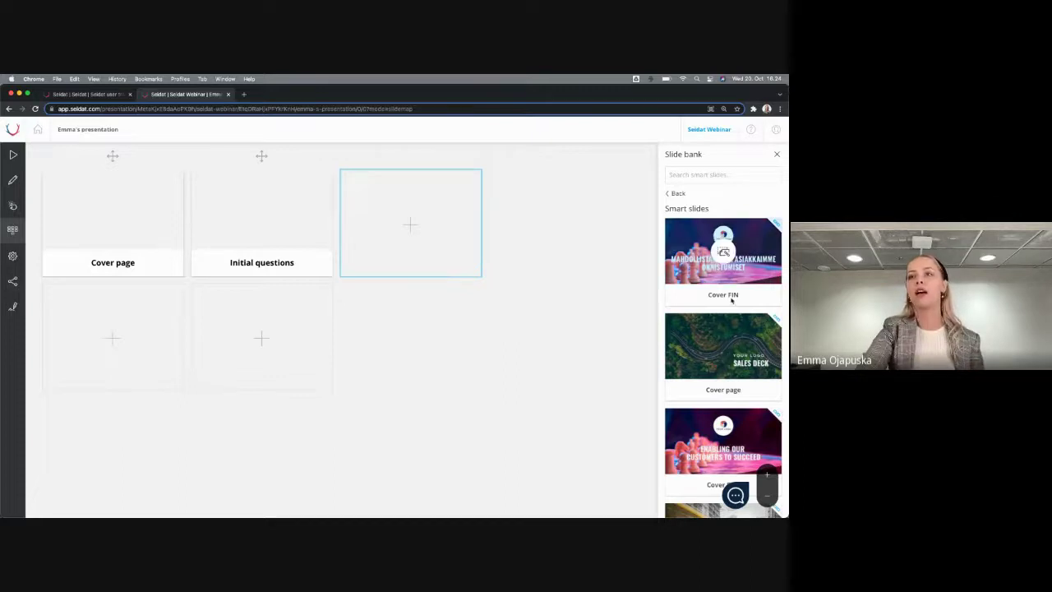
{"action": "left_click", "coordinate": [723, 346]}
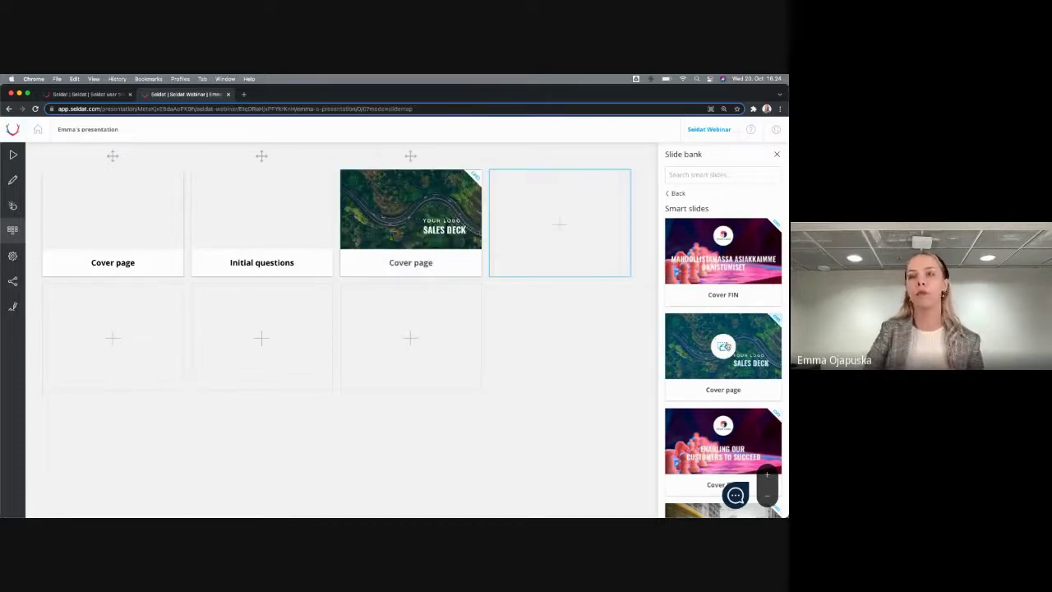
Insert the Company and Mission & Vision slides from the Sales deck template, then close the slide bank
{"action": "left_click", "coordinate": [677, 193]}
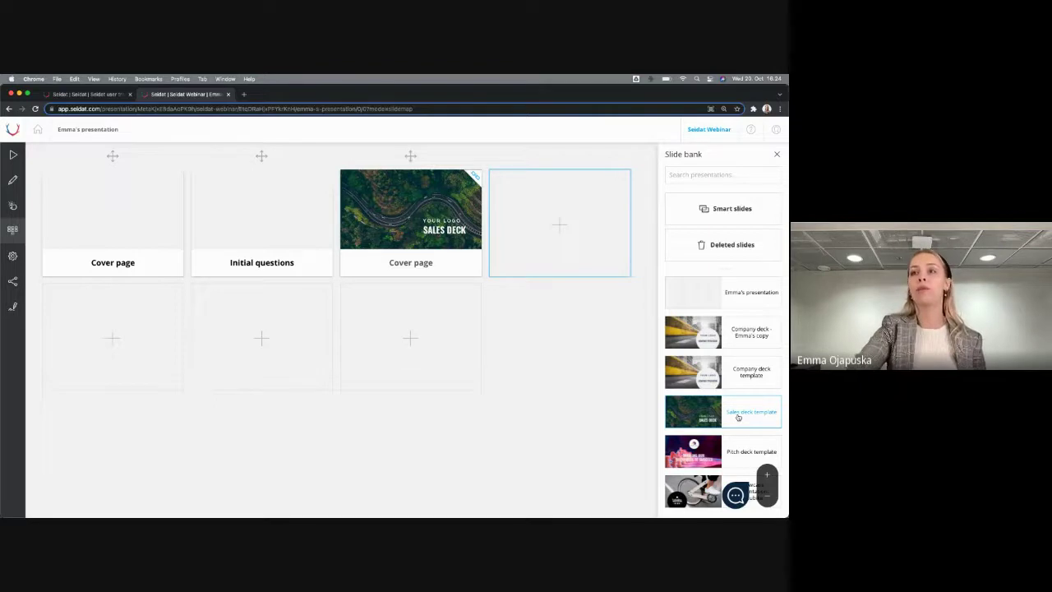
{"action": "left_click", "coordinate": [746, 414]}
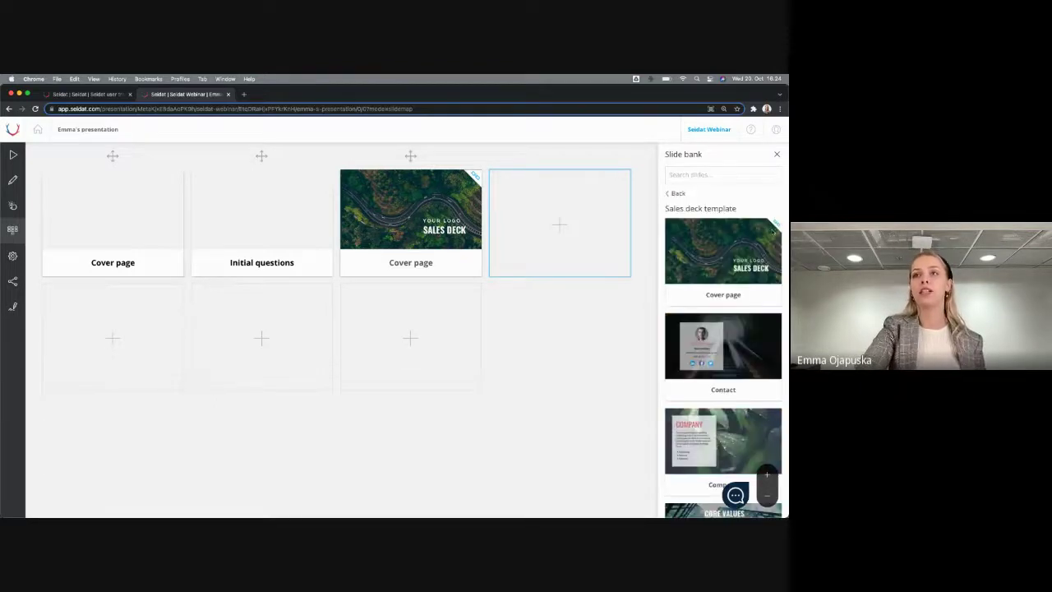
{"action": "scroll", "coordinate": [715, 263], "scroll_direction": "down", "scroll_amount": 2}
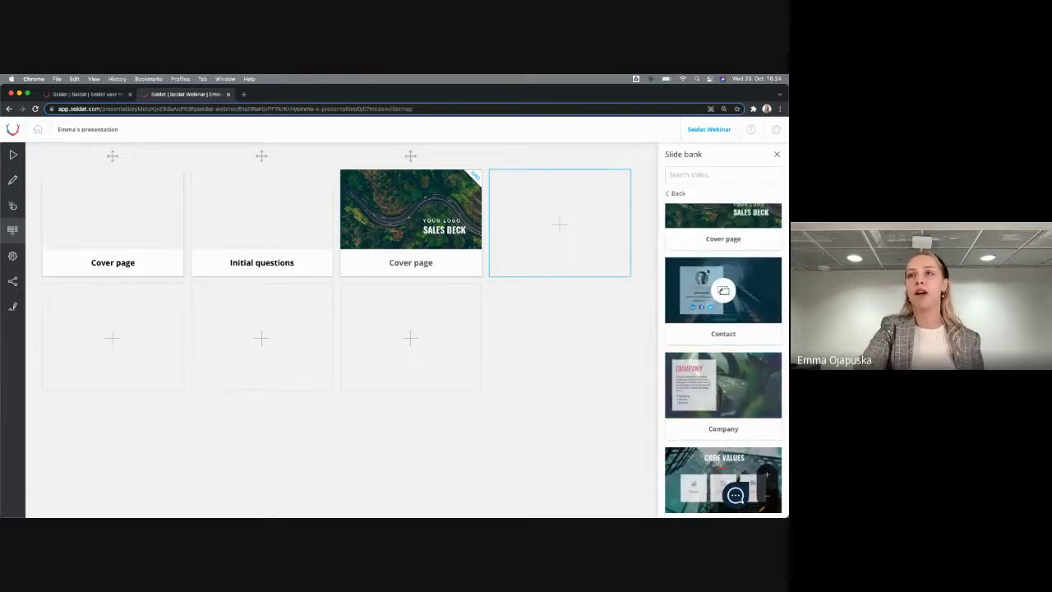
{"action": "scroll", "coordinate": [707, 333], "scroll_direction": "down", "scroll_amount": 2}
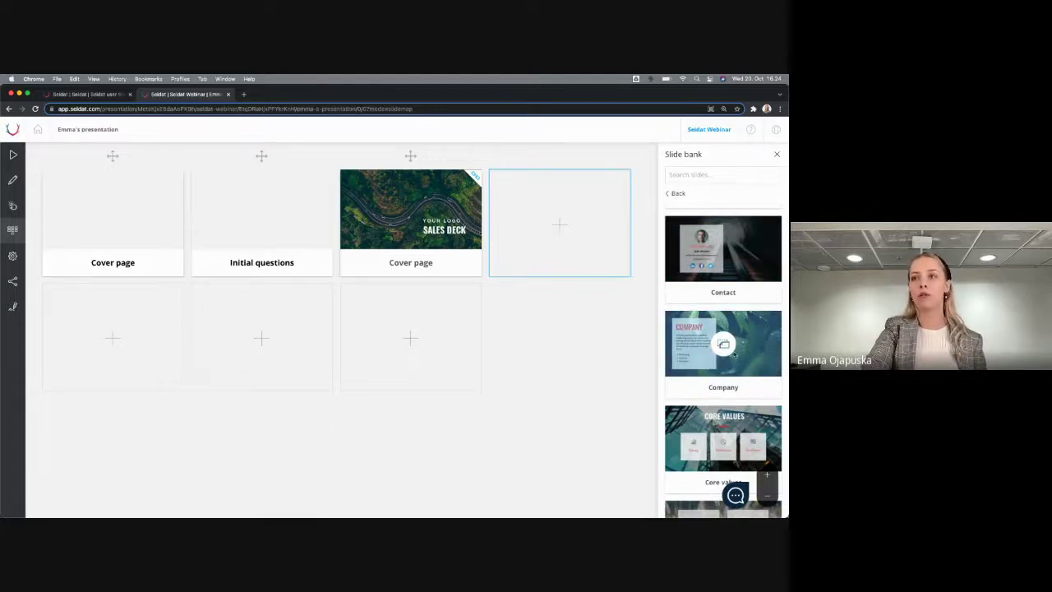
{"action": "left_click", "coordinate": [724, 342]}
{"action": "scroll", "coordinate": [746, 286], "scroll_direction": "down", "scroll_amount": 5}
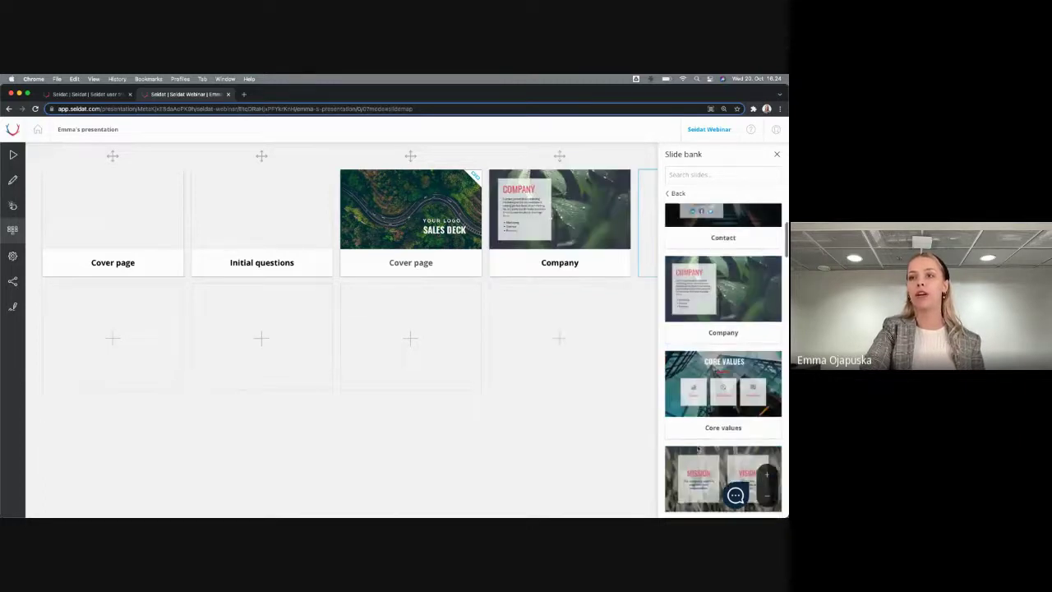
{"action": "left_click", "coordinate": [723, 342]}
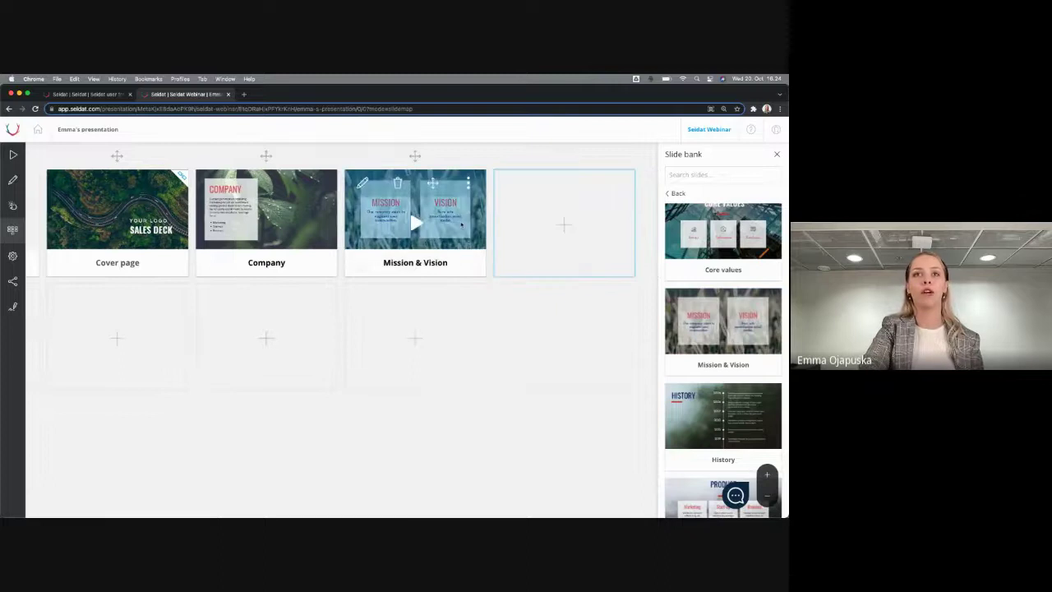
{"action": "scroll", "coordinate": [111, 207], "scroll_direction": "left", "scroll_amount": 2}
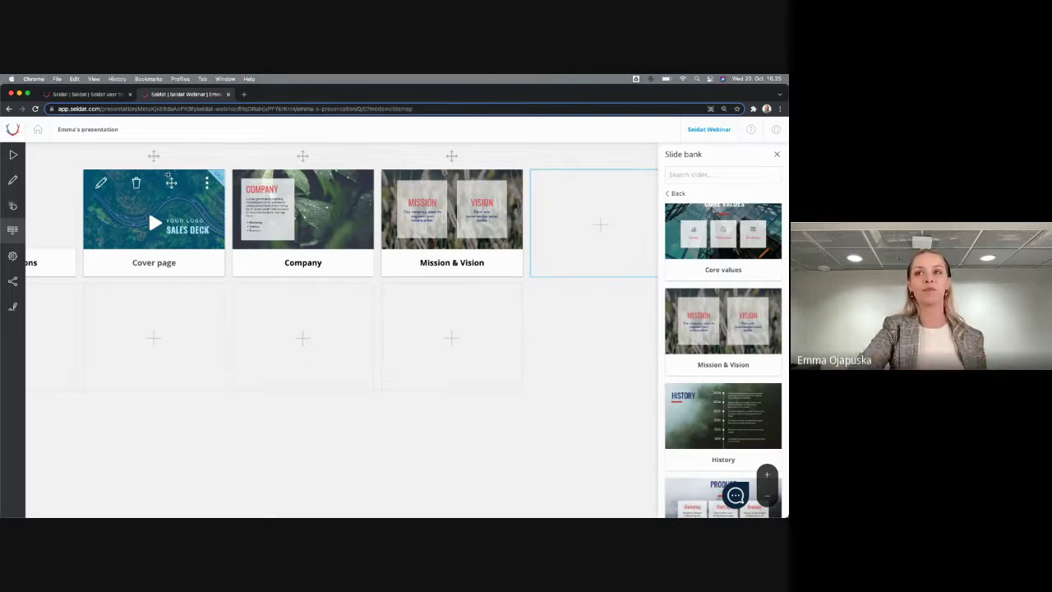
{"action": "left_click", "coordinate": [777, 154]}
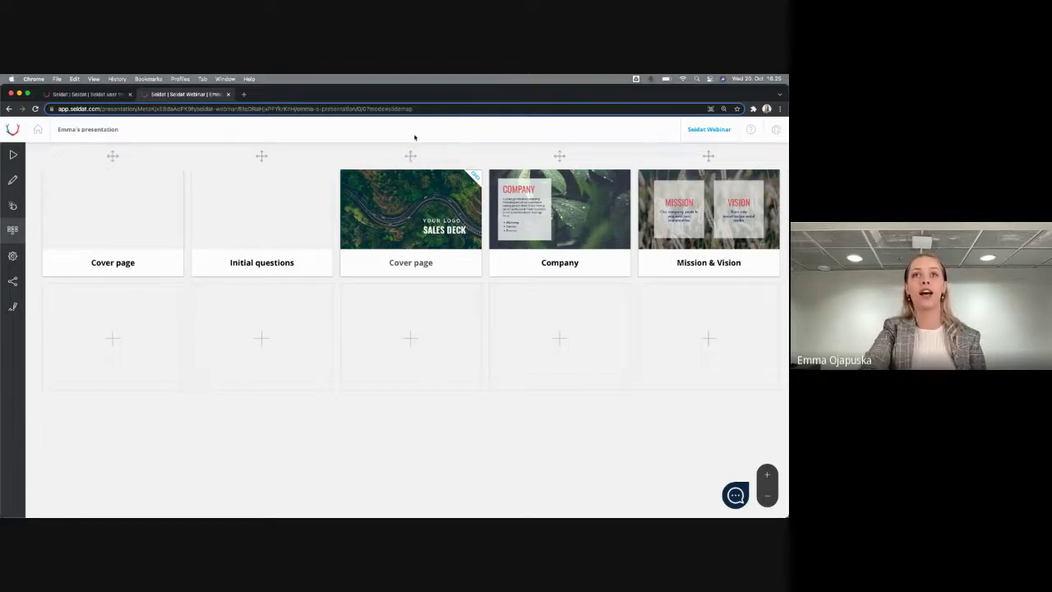
Reorder slides: sales-deck cover first, Company in row two, Initial questions below Mission & Vision
{"action": "left_click_drag", "start_coordinate": [408, 155], "coordinate": [37, 152]}
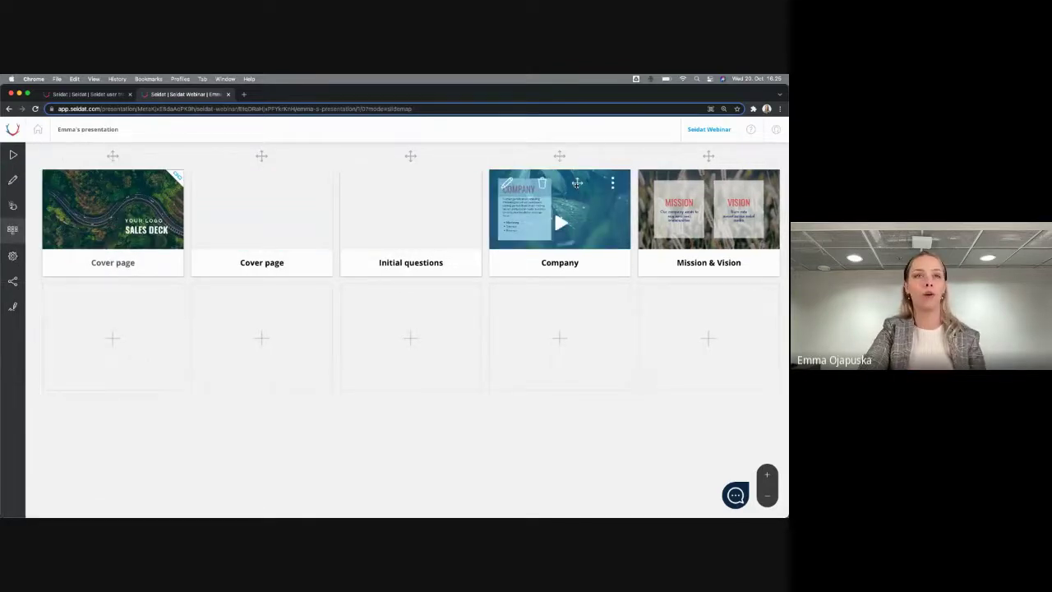
{"action": "left_click_drag", "start_coordinate": [560, 157], "coordinate": [119, 315]}
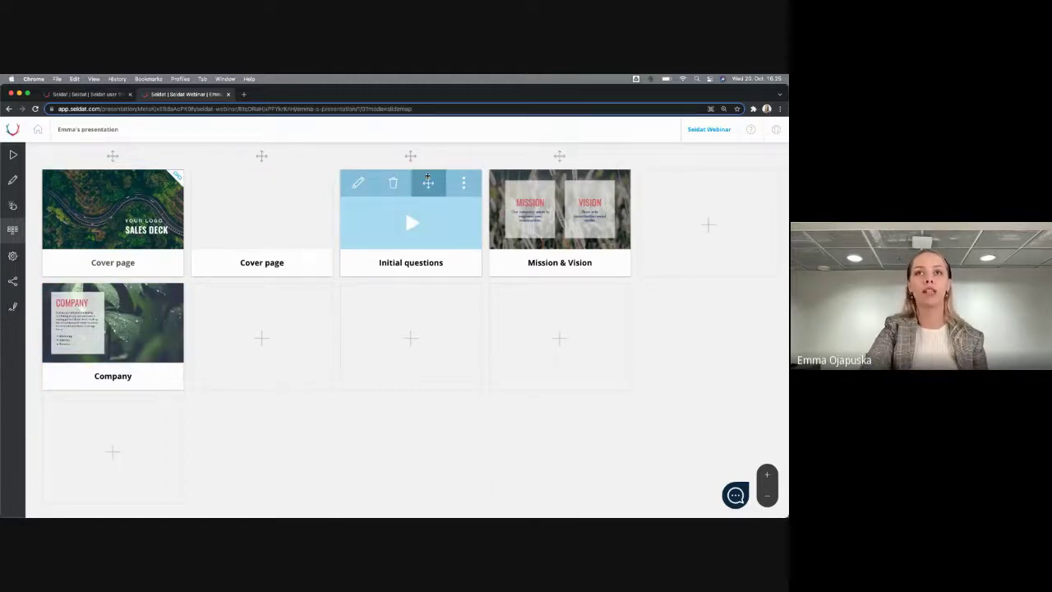
{"action": "left_click_drag", "start_coordinate": [428, 182], "coordinate": [573, 305]}
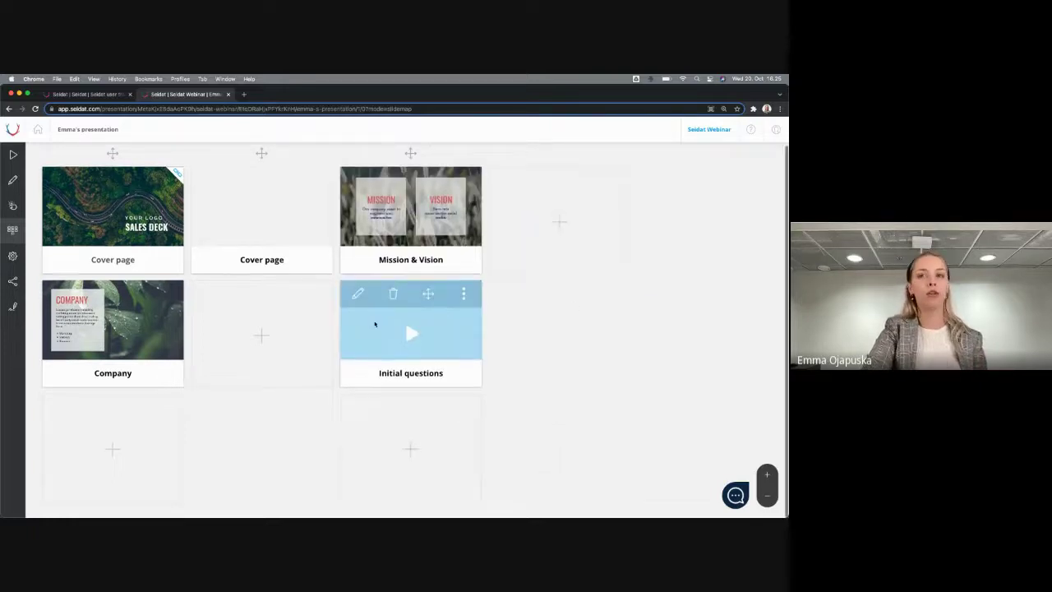
{"action": "mouse_move", "coordinate": [410, 448]}
{"action": "left_click", "coordinate": [375, 485]}
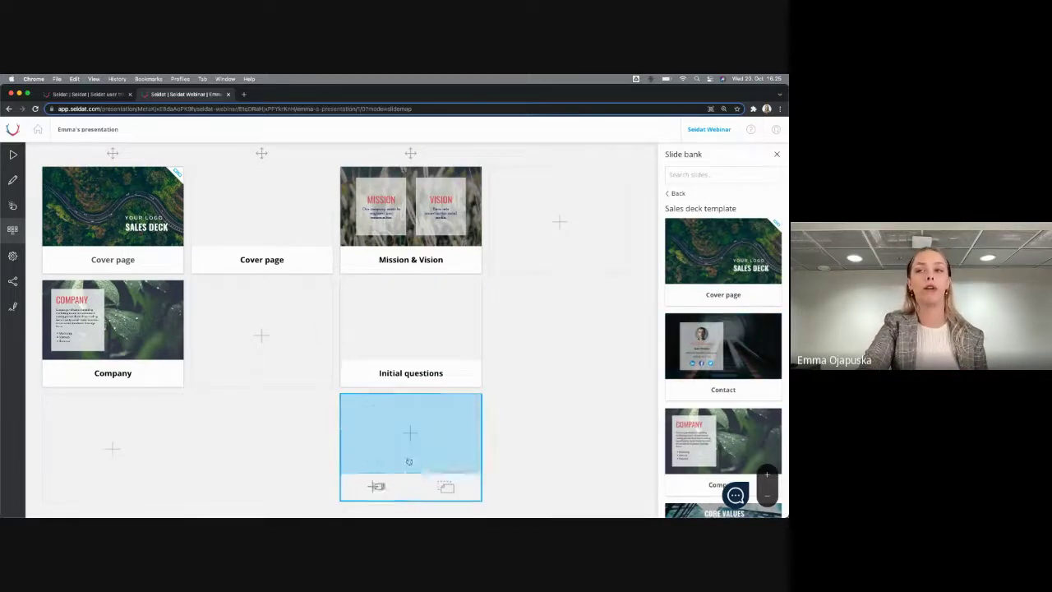
Add the Common solution slide below Initial questions and close the slide bank
{"action": "scroll", "coordinate": [723, 329], "scroll_direction": "down", "scroll_amount": 10}
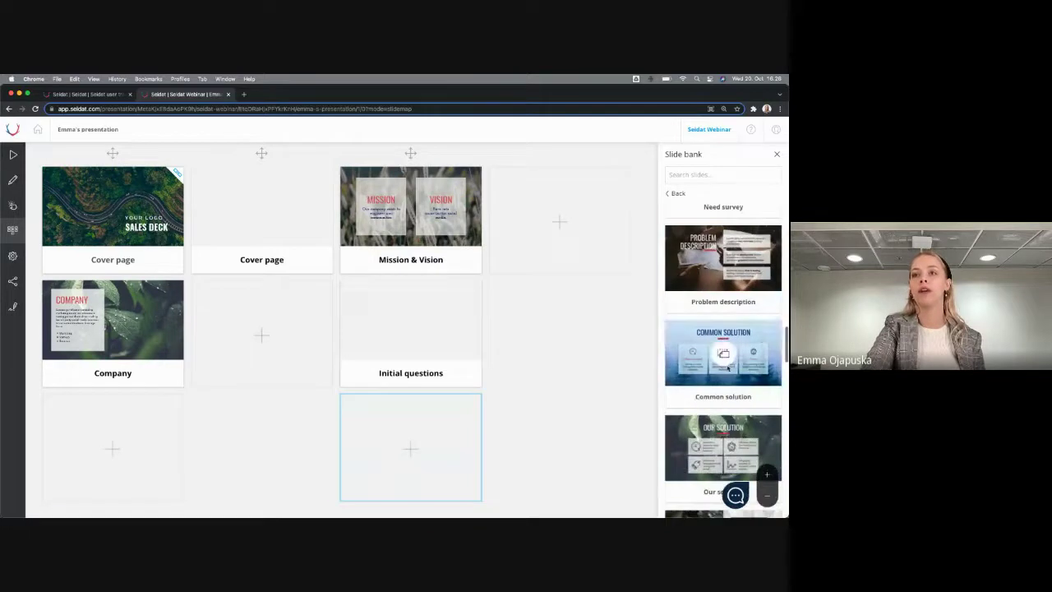
{"action": "left_click", "coordinate": [723, 354]}
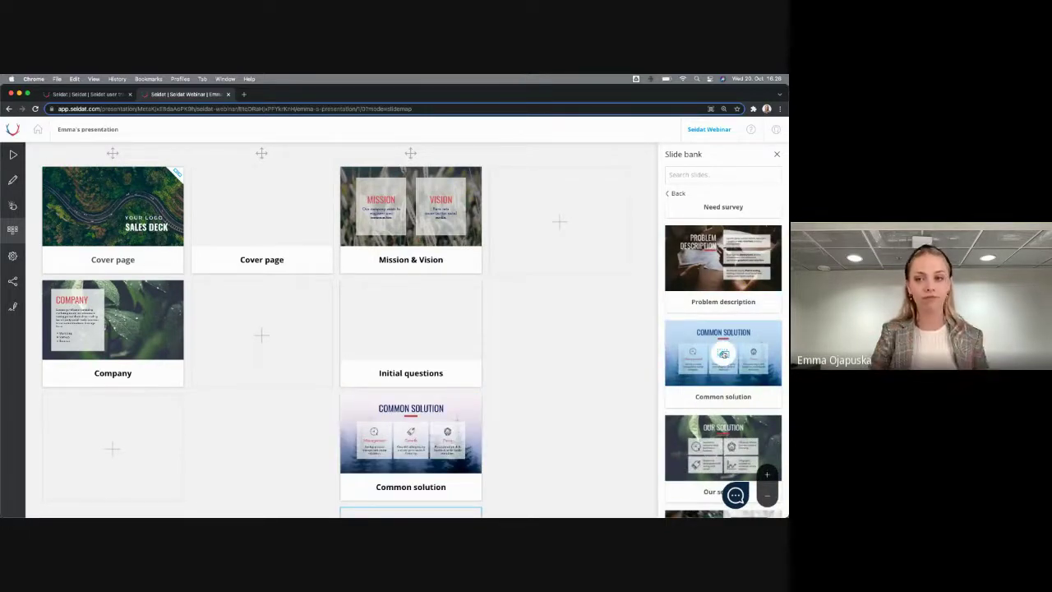
{"action": "left_click", "coordinate": [777, 153]}
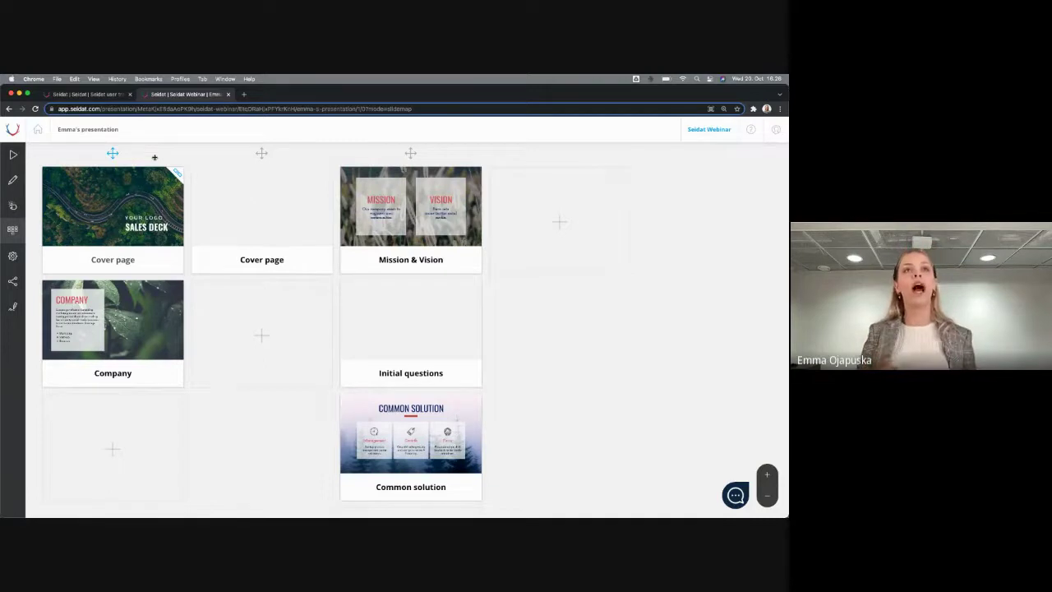
{"action": "mouse_move", "coordinate": [107, 205]}
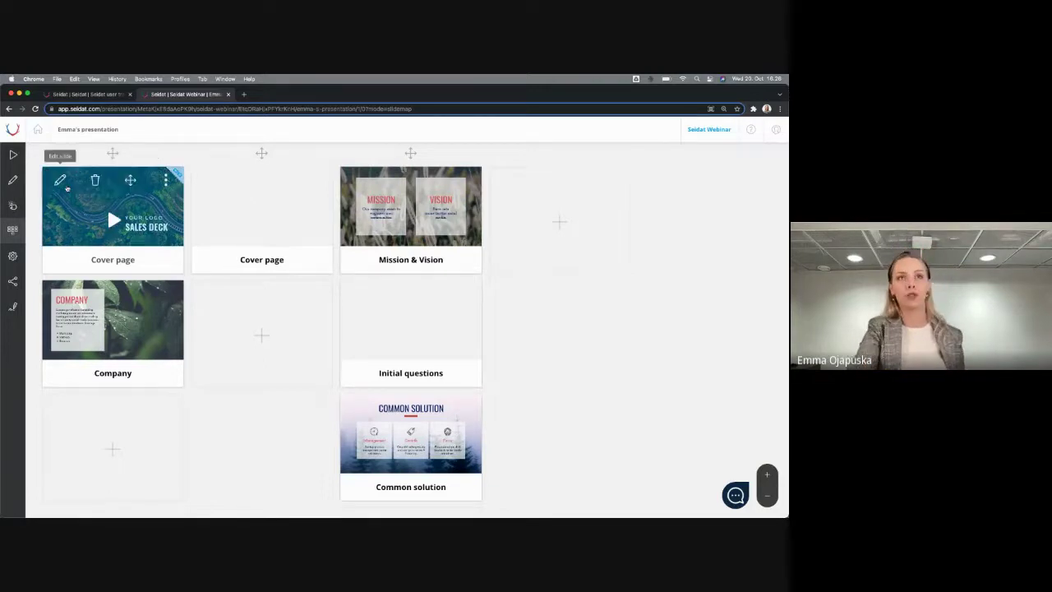
{"action": "left_click", "coordinate": [67, 189]}
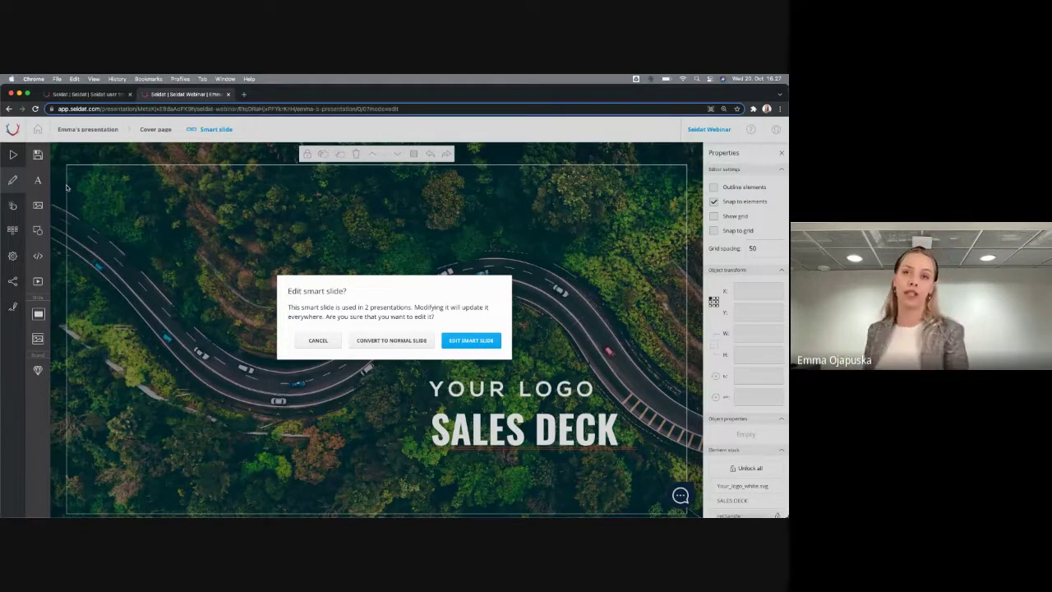
{"action": "left_click", "coordinate": [9, 109]}
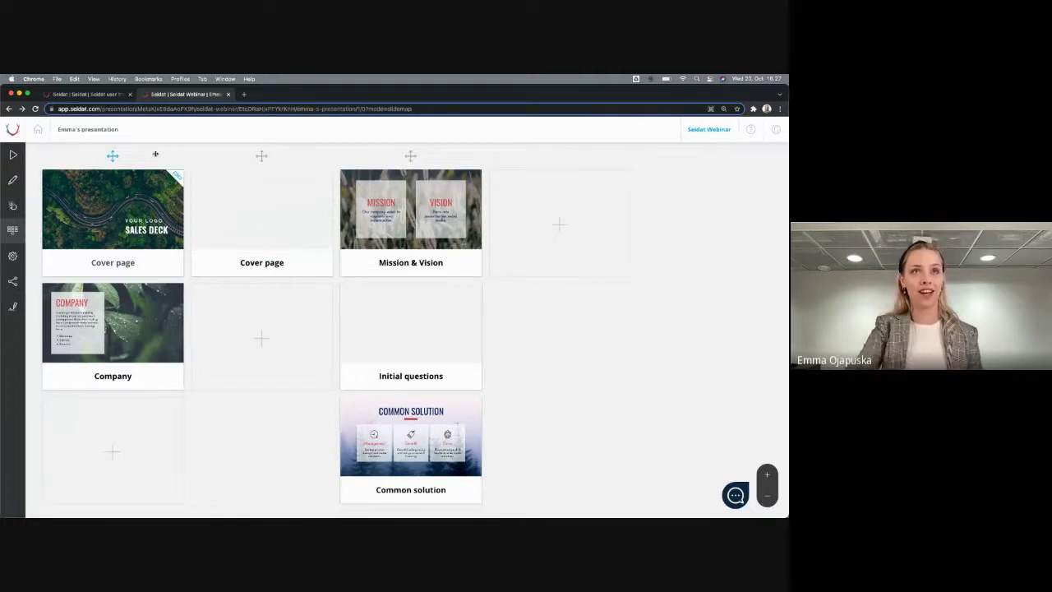
{"action": "left_click", "coordinate": [59, 183]}
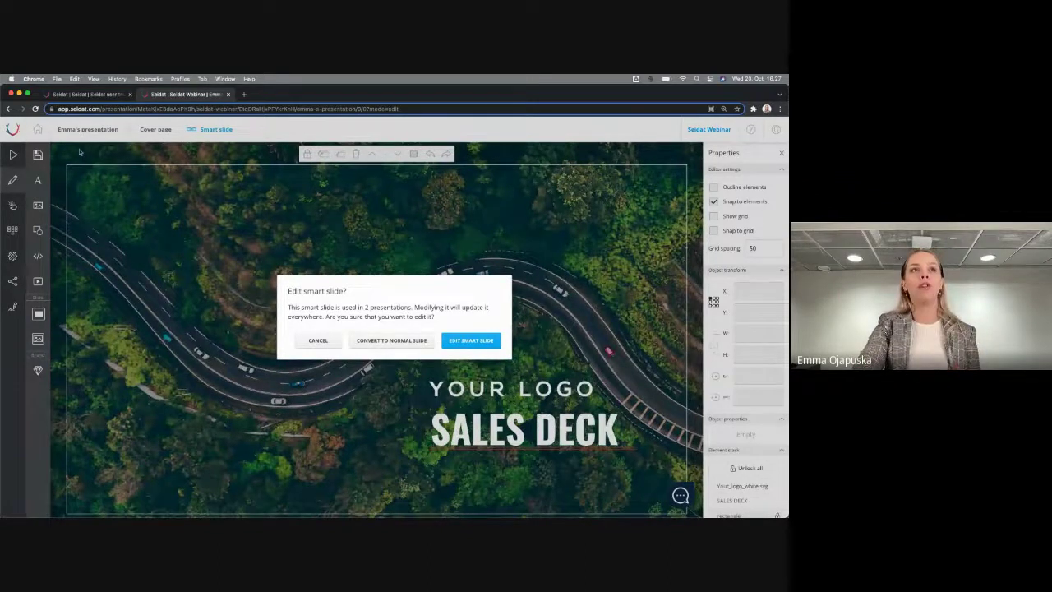
{"action": "left_click", "coordinate": [8, 109]}
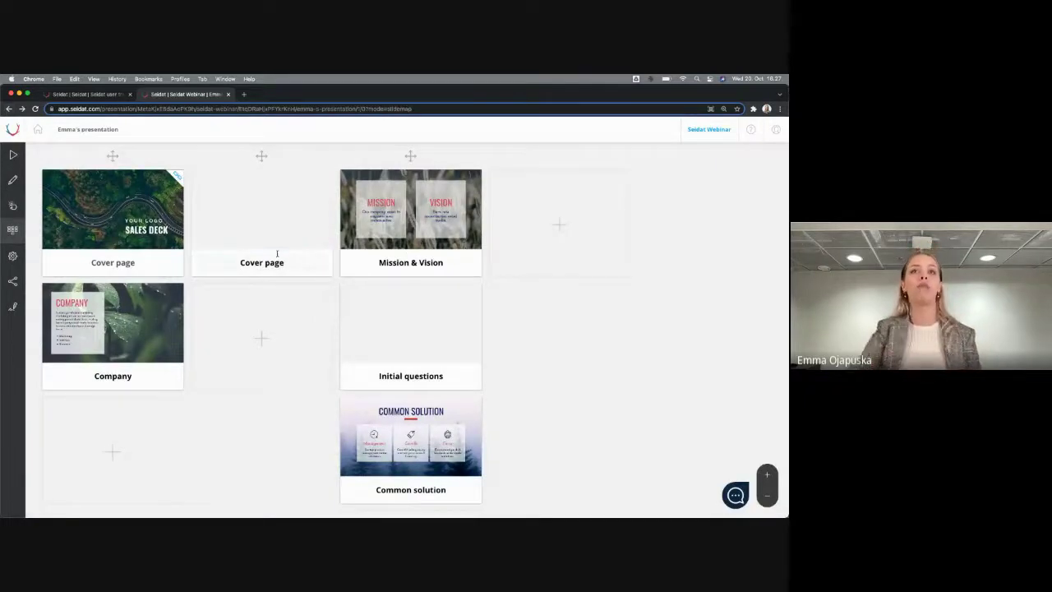
Convert the Mission & Vision slide into a smart slide from its options menu
{"action": "left_click", "coordinate": [473, 181]}
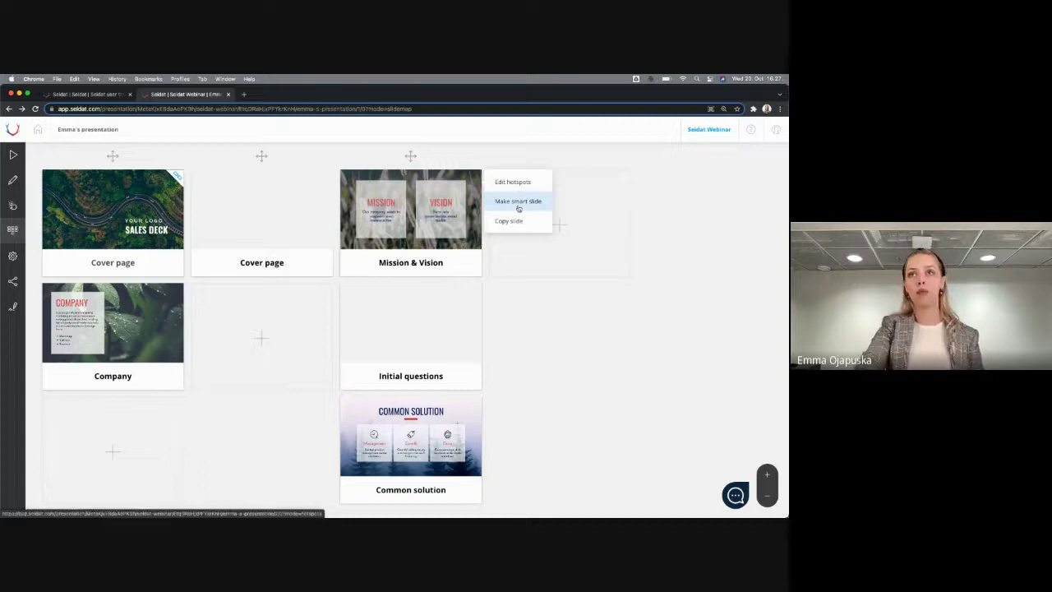
{"action": "left_click", "coordinate": [466, 184]}
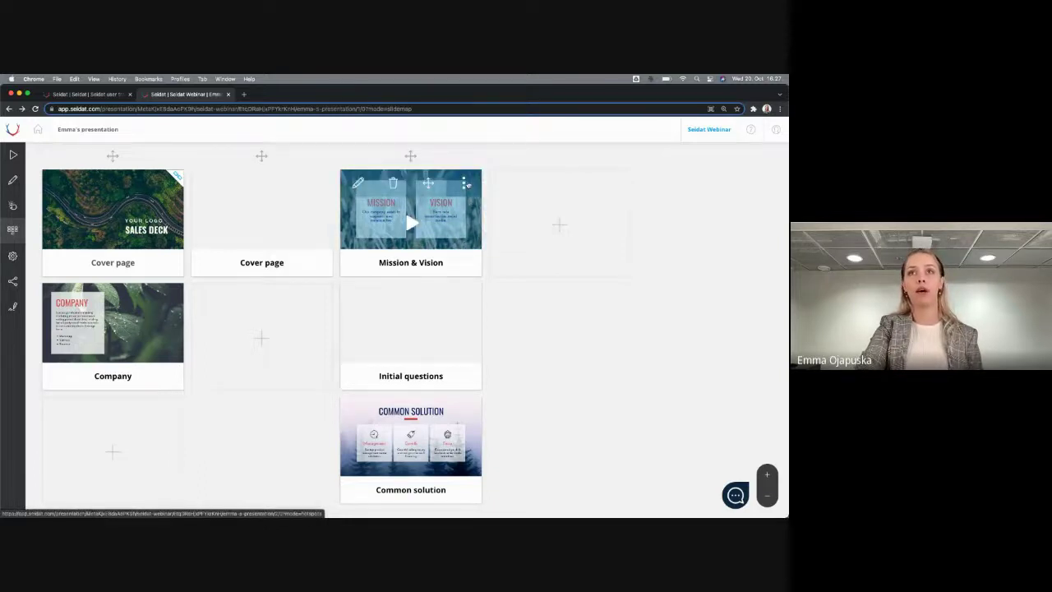
{"action": "left_click", "coordinate": [467, 184]}
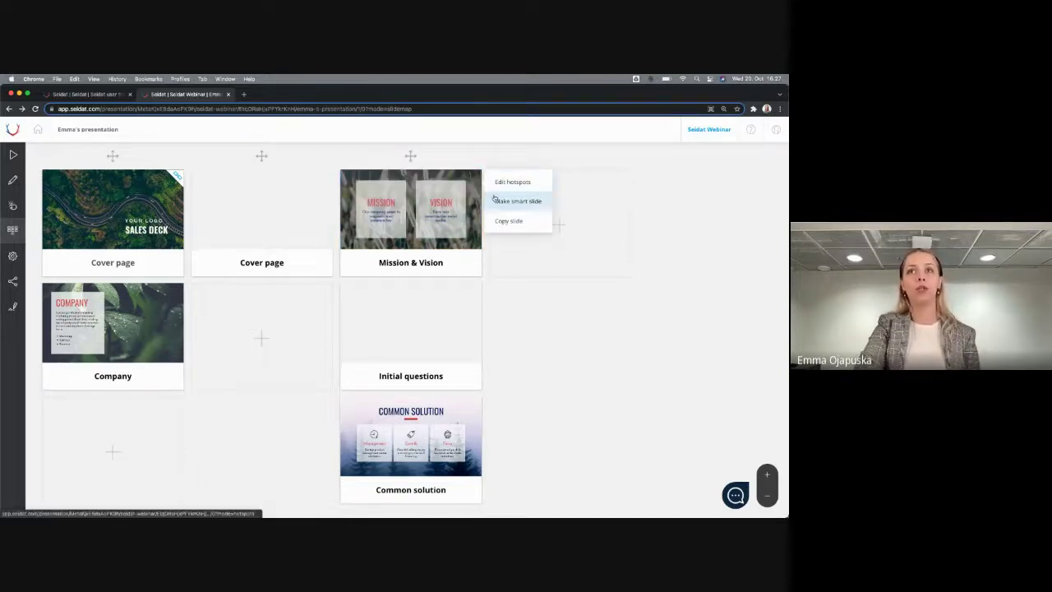
{"action": "left_click", "coordinate": [518, 203]}
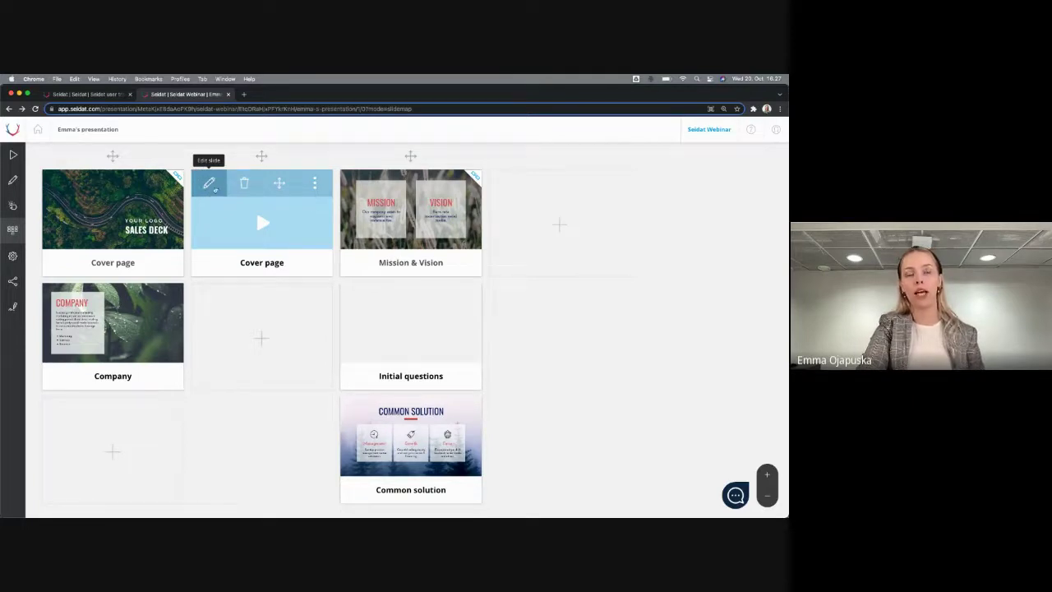
Open the blank Cover page slide in the editor and make its background colour red
{"action": "left_click", "coordinate": [209, 183]}
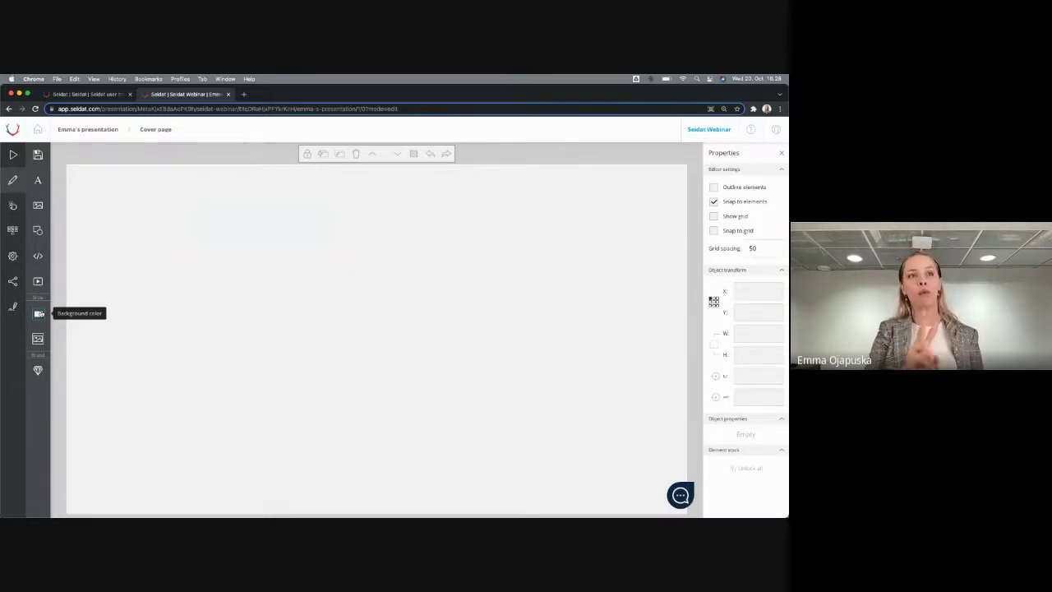
{"action": "left_click", "coordinate": [39, 313]}
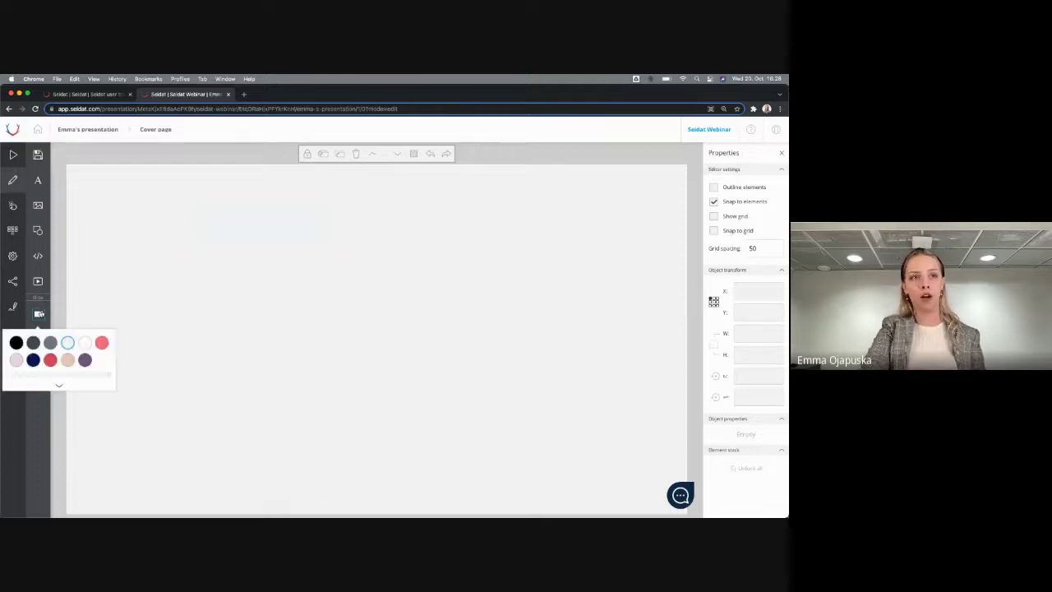
{"action": "left_click", "coordinate": [51, 360]}
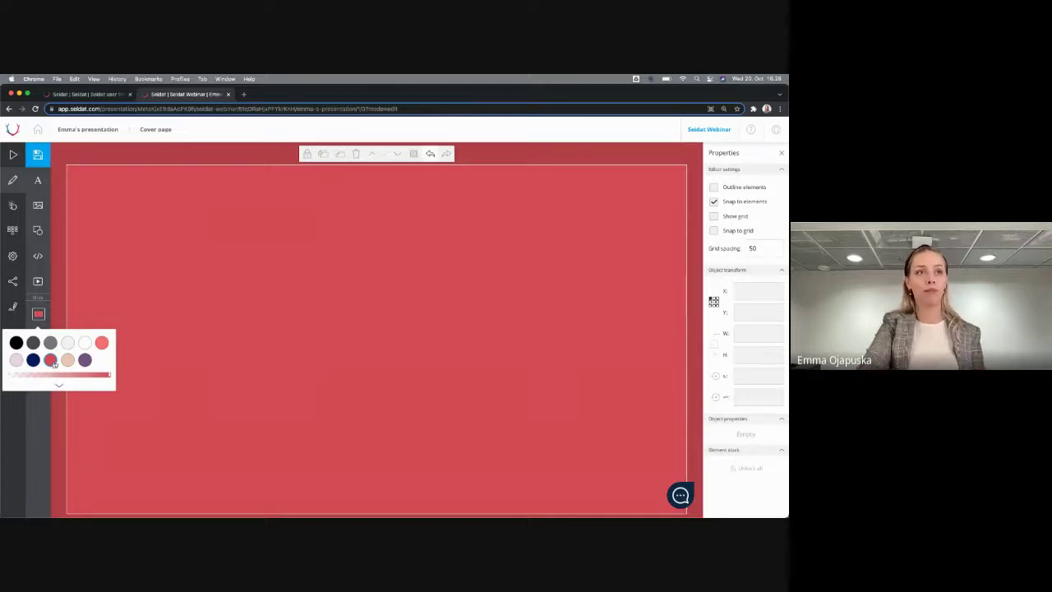
{"action": "left_click", "coordinate": [77, 310]}
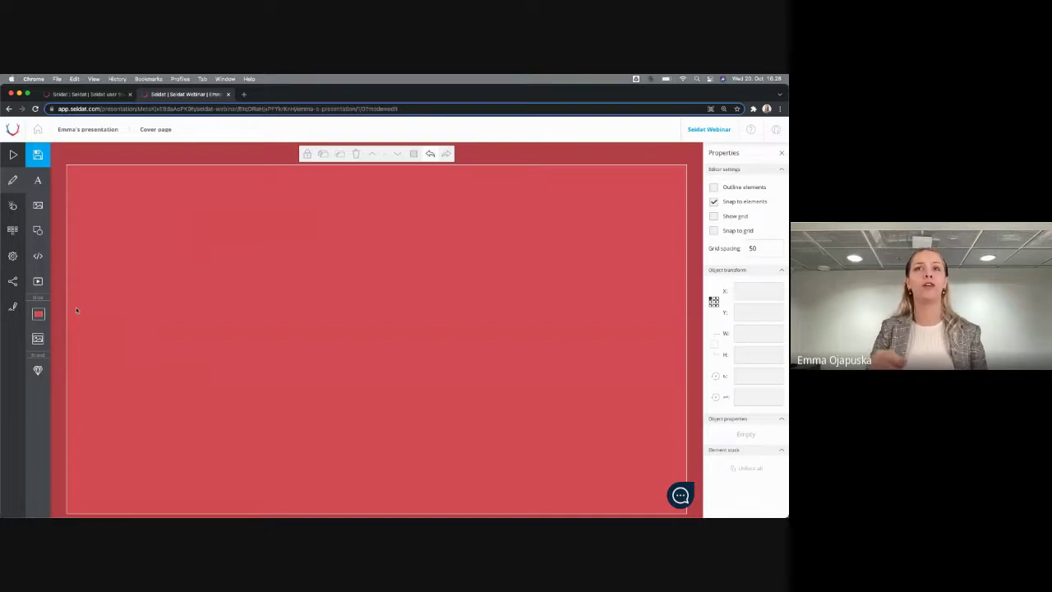
Replace the red background with the clouds photo from Seidat templates > Background images
{"action": "left_click", "coordinate": [35, 338]}
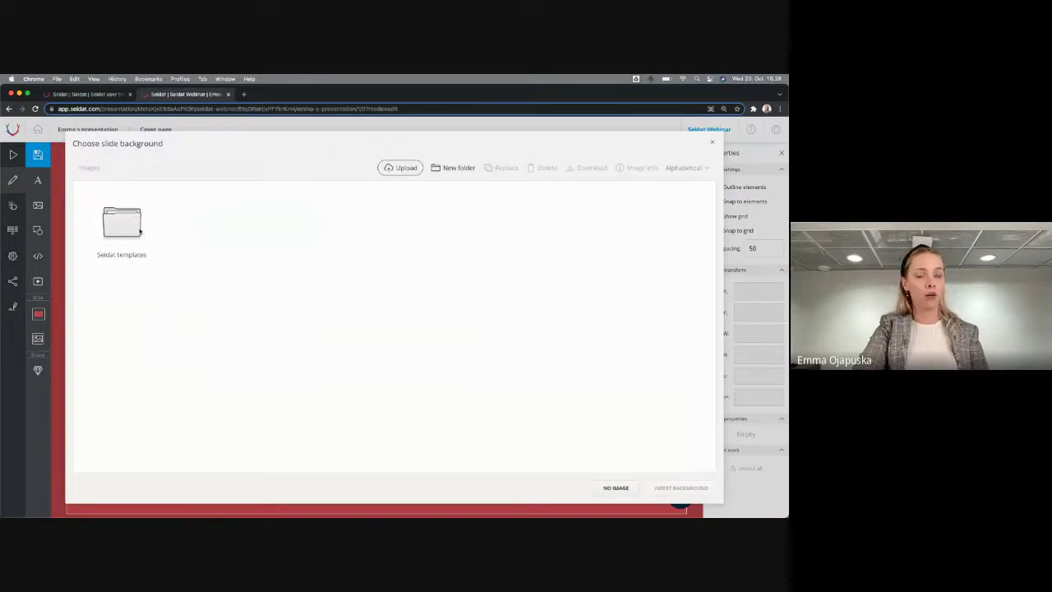
{"action": "double_click", "coordinate": [127, 225]}
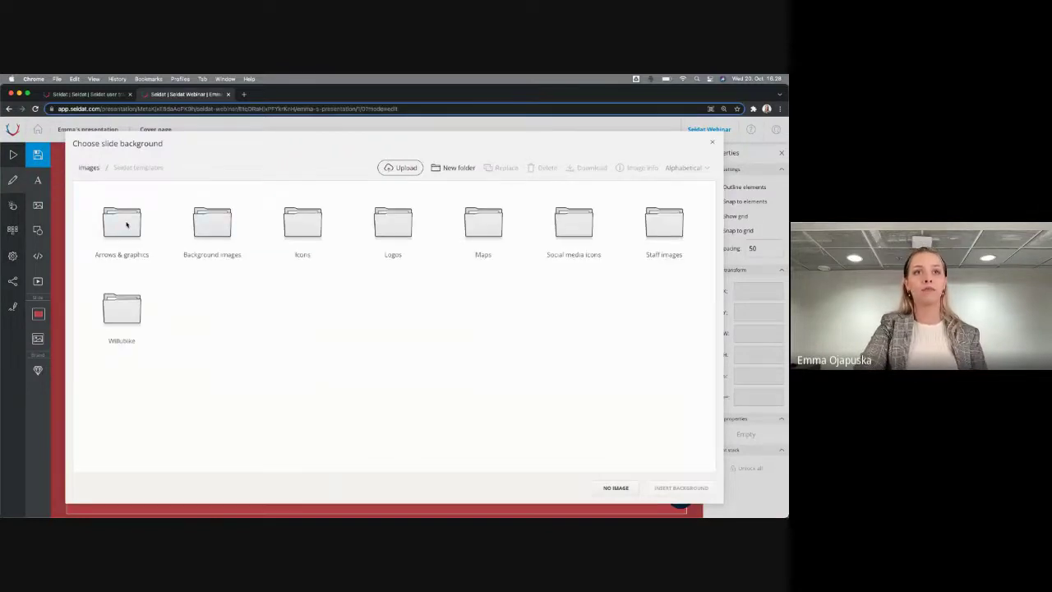
{"action": "double_click", "coordinate": [221, 221]}
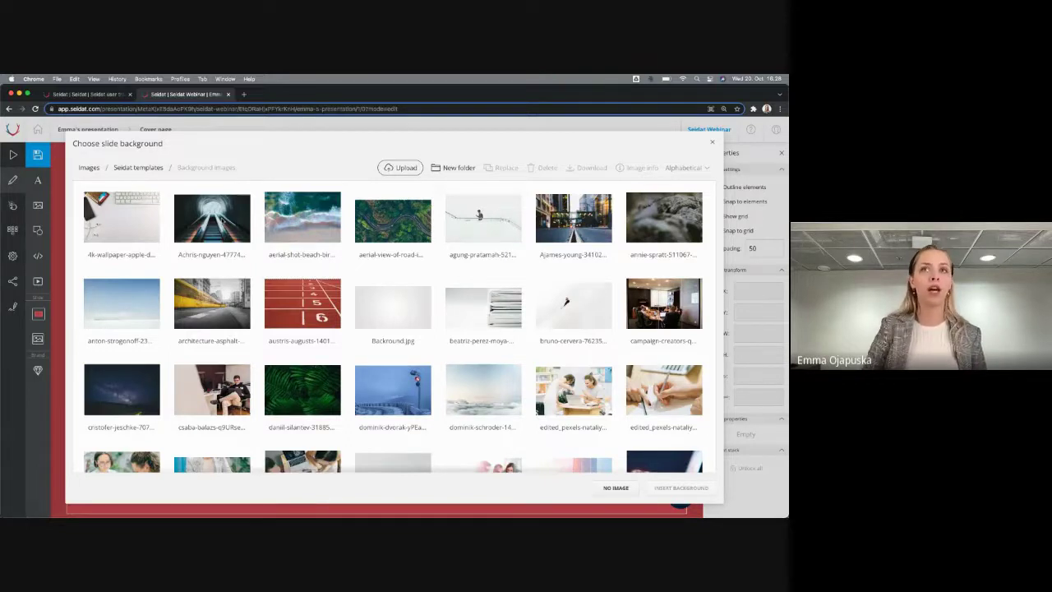
{"action": "scroll", "coordinate": [336, 302], "scroll_direction": "down", "scroll_amount": 10}
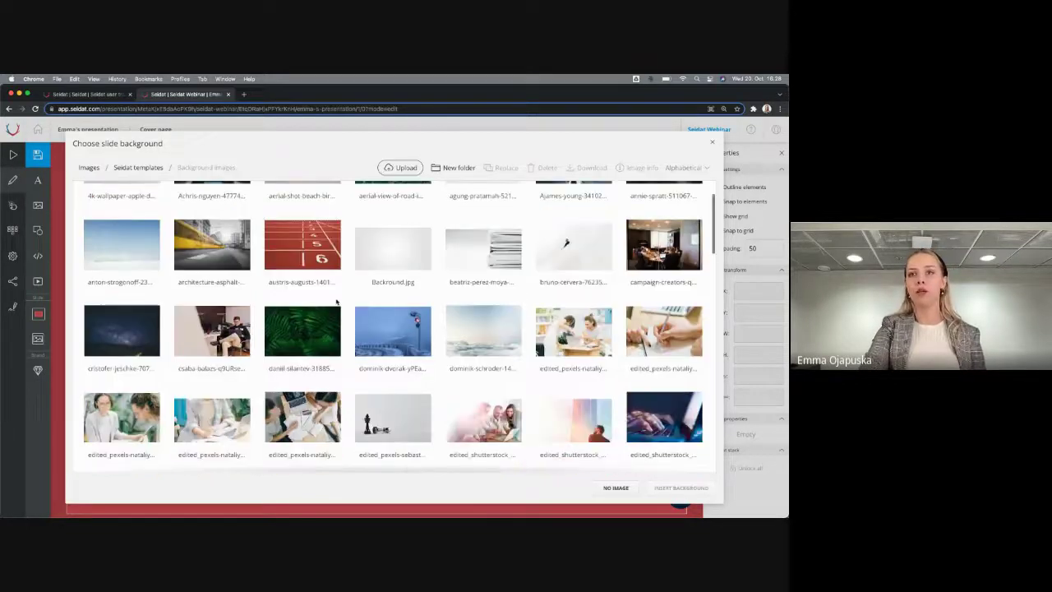
{"action": "scroll", "coordinate": [336, 301], "scroll_direction": "up", "scroll_amount": 10}
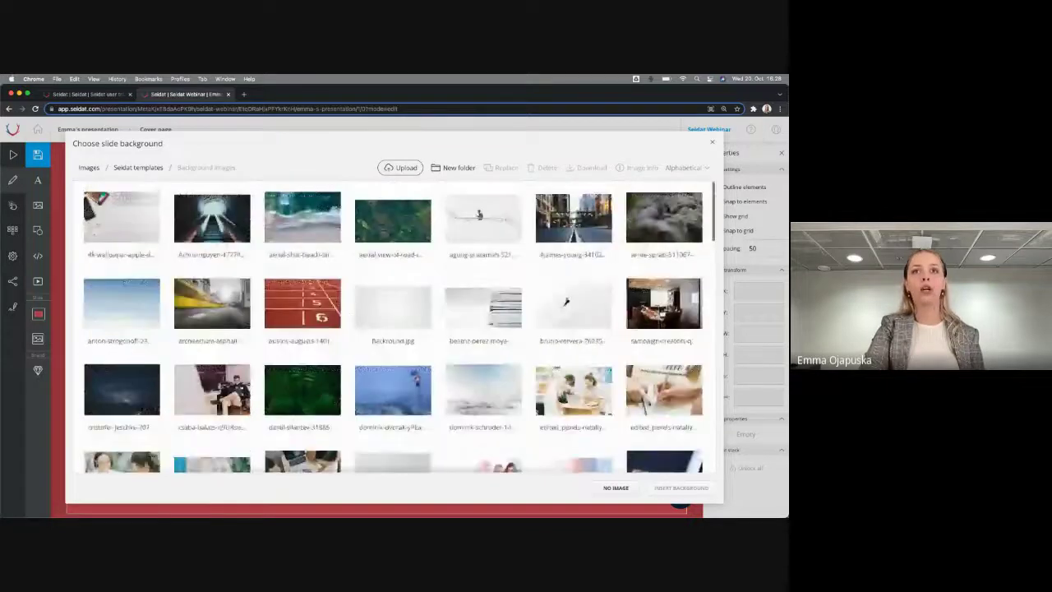
{"action": "left_click", "coordinate": [354, 191]}
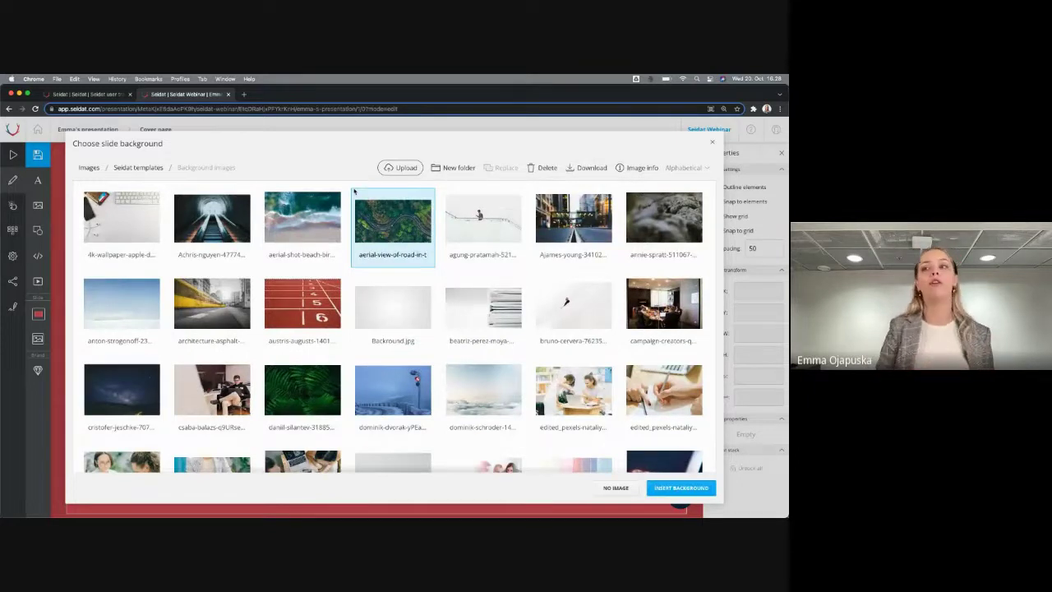
{"action": "left_click", "coordinate": [402, 168]}
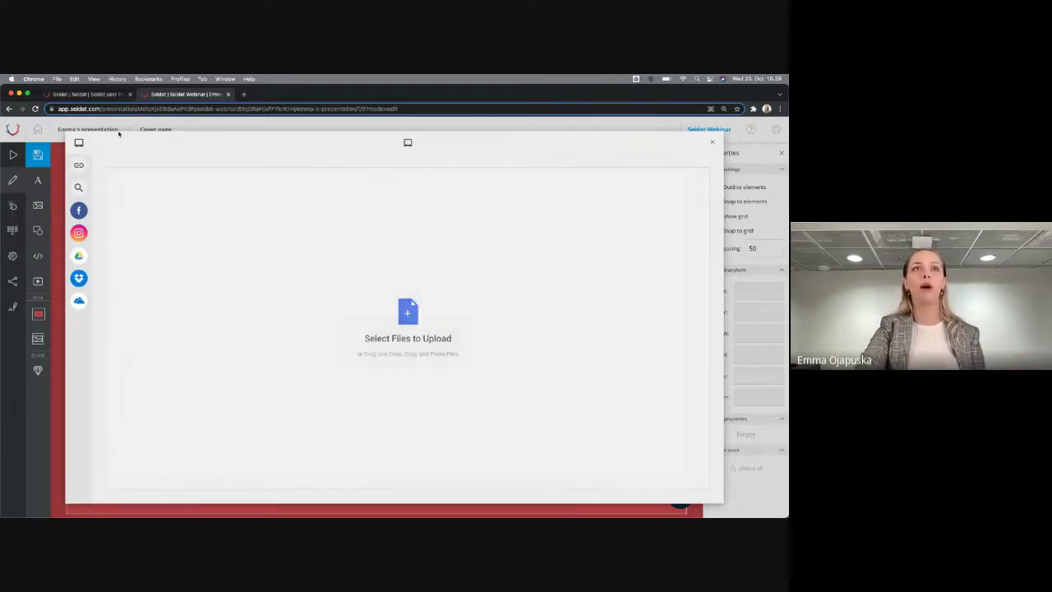
{"action": "mouse_move", "coordinate": [88, 173]}
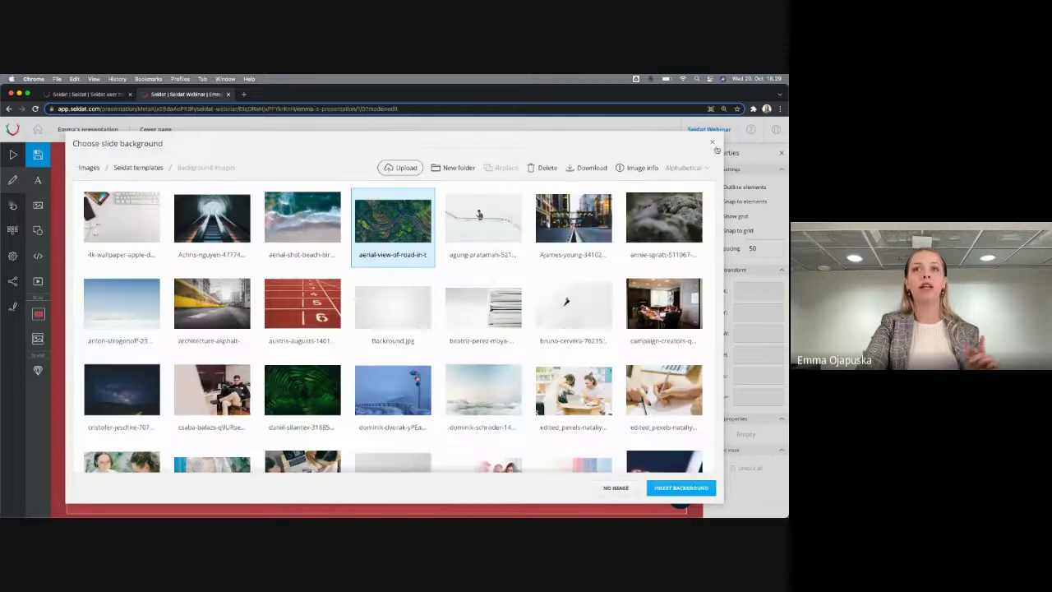
{"action": "left_click", "coordinate": [485, 313]}
{"action": "scroll", "coordinate": [493, 345], "scroll_direction": "down", "scroll_amount": 1}
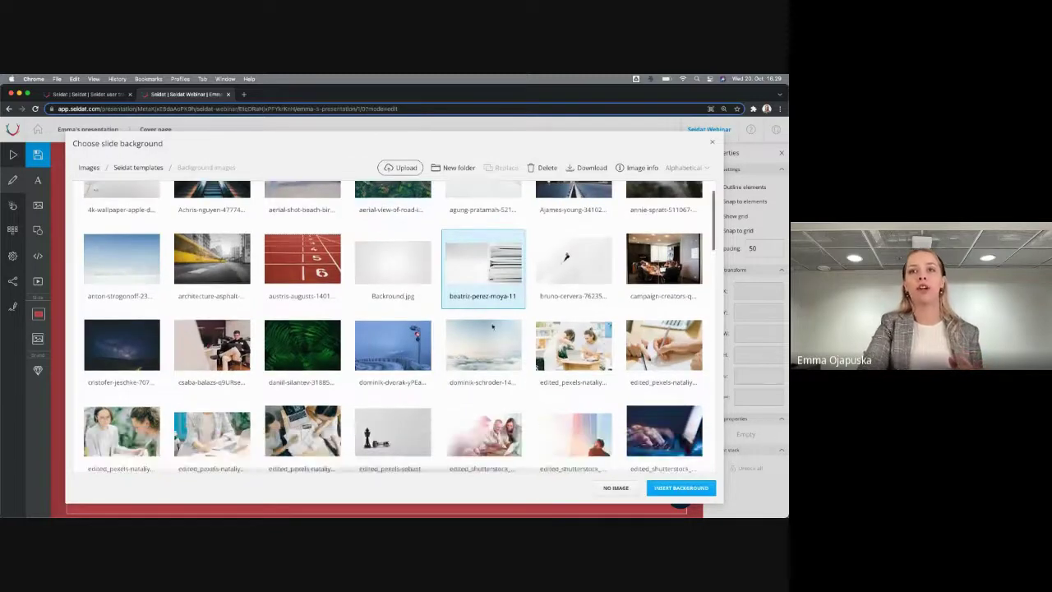
{"action": "double_click", "coordinate": [492, 348]}
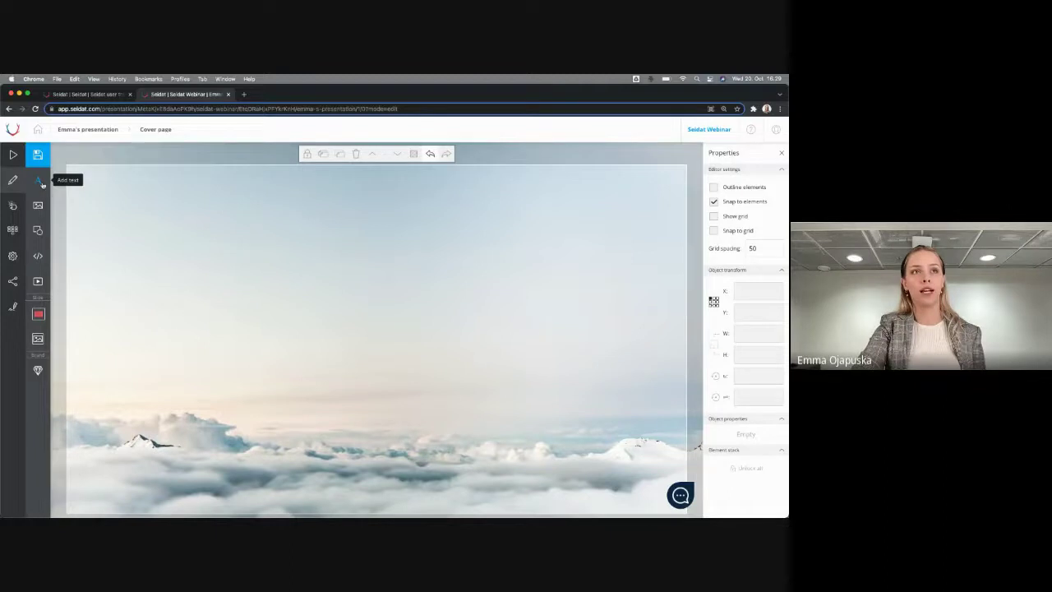
Add an empty text box to the cover slide and browse the text style list
{"action": "left_click", "coordinate": [40, 182]}
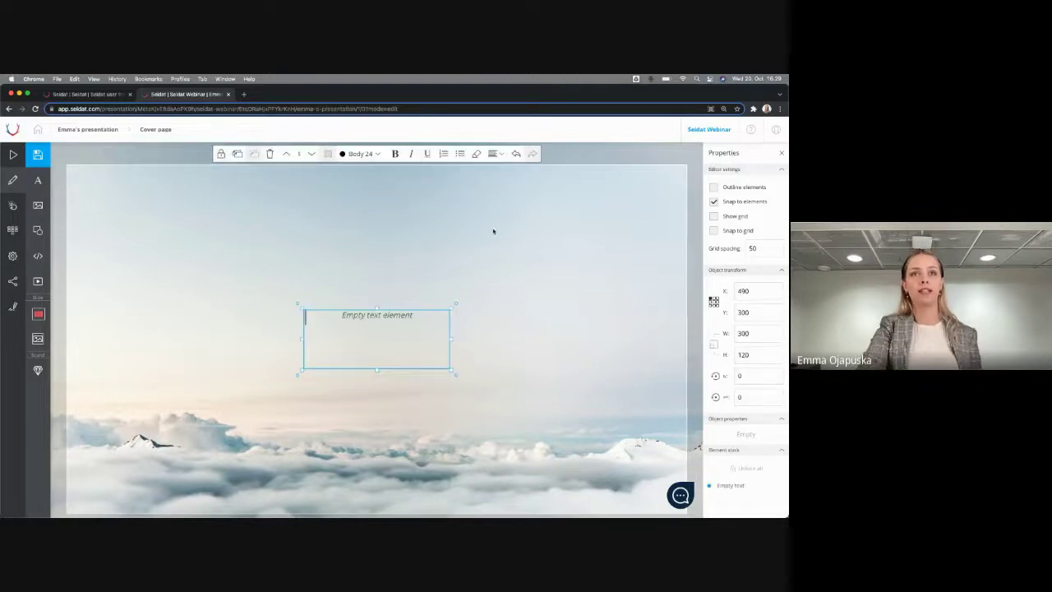
{"action": "left_click", "coordinate": [366, 154]}
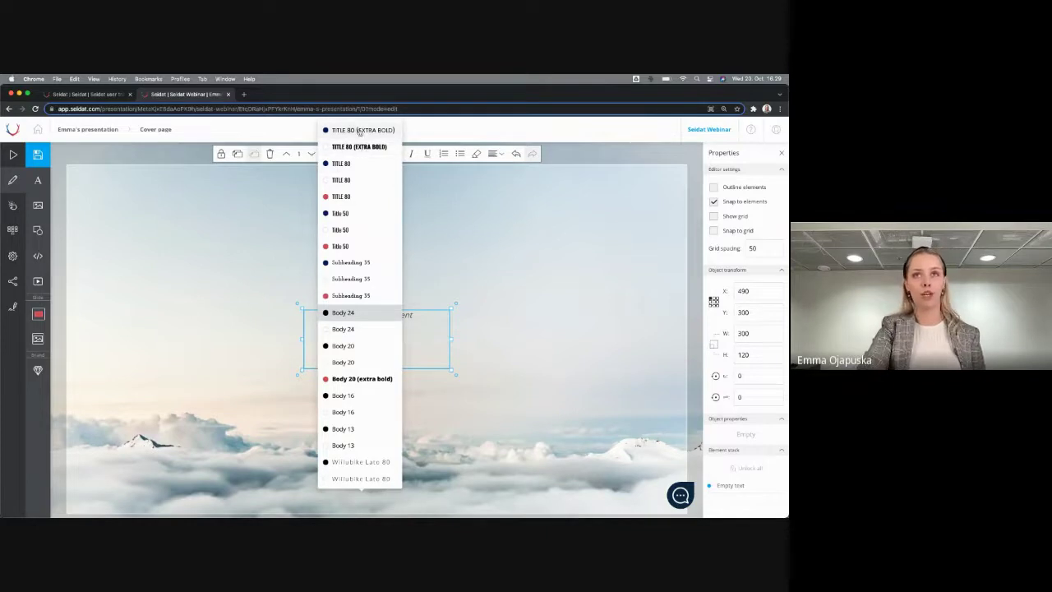
{"action": "left_click", "coordinate": [439, 258]}
{"action": "left_click", "coordinate": [374, 318]}
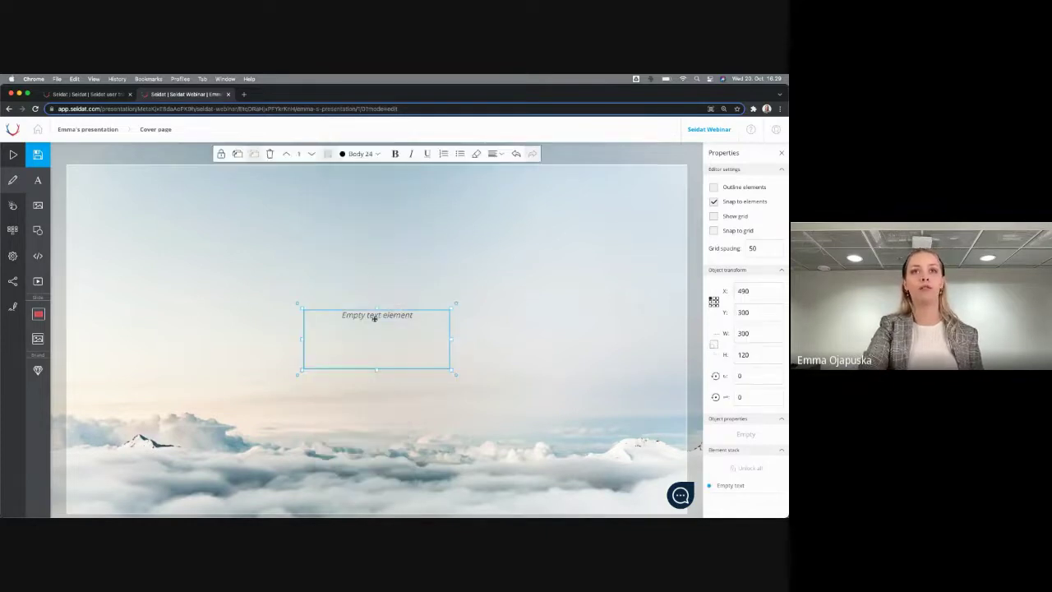
{"action": "left_click", "coordinate": [366, 154]}
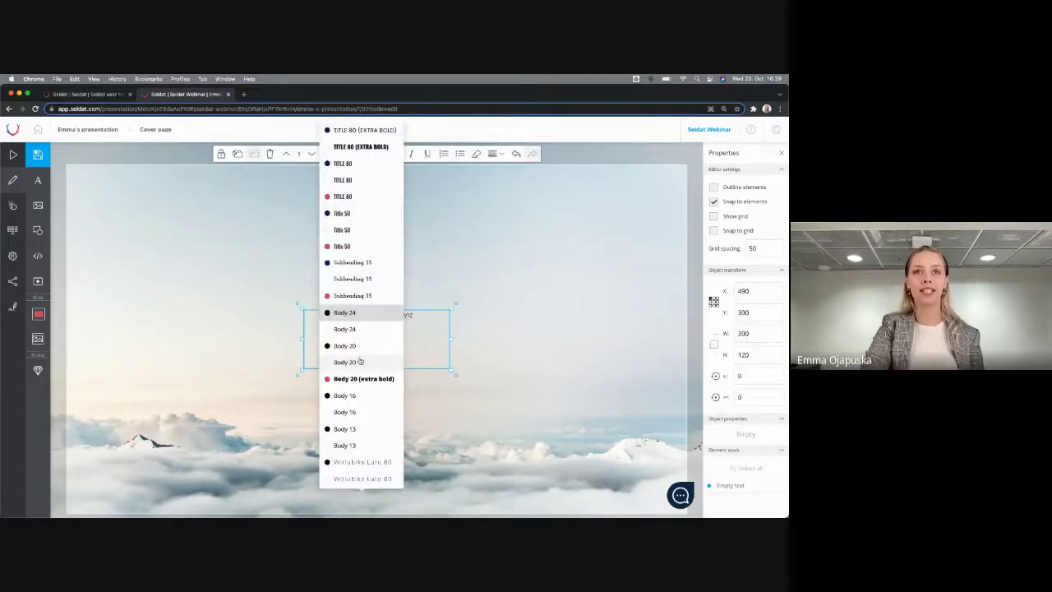
{"action": "scroll", "coordinate": [357, 346], "scroll_direction": "down", "scroll_amount": 3}
{"action": "scroll", "coordinate": [357, 360], "scroll_direction": "up", "scroll_amount": 3}
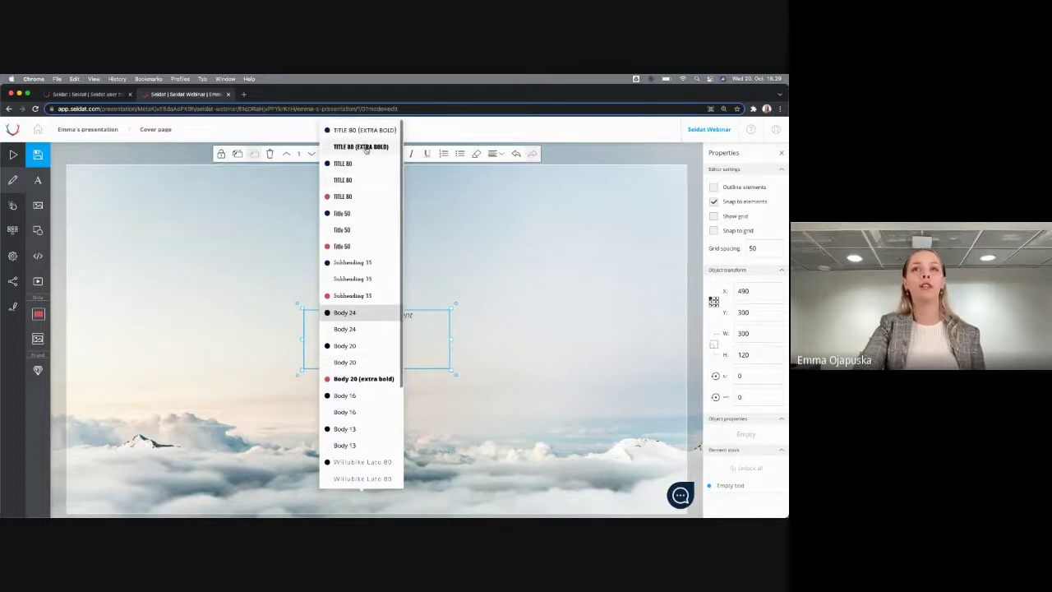
{"action": "key", "text": "Escape"}
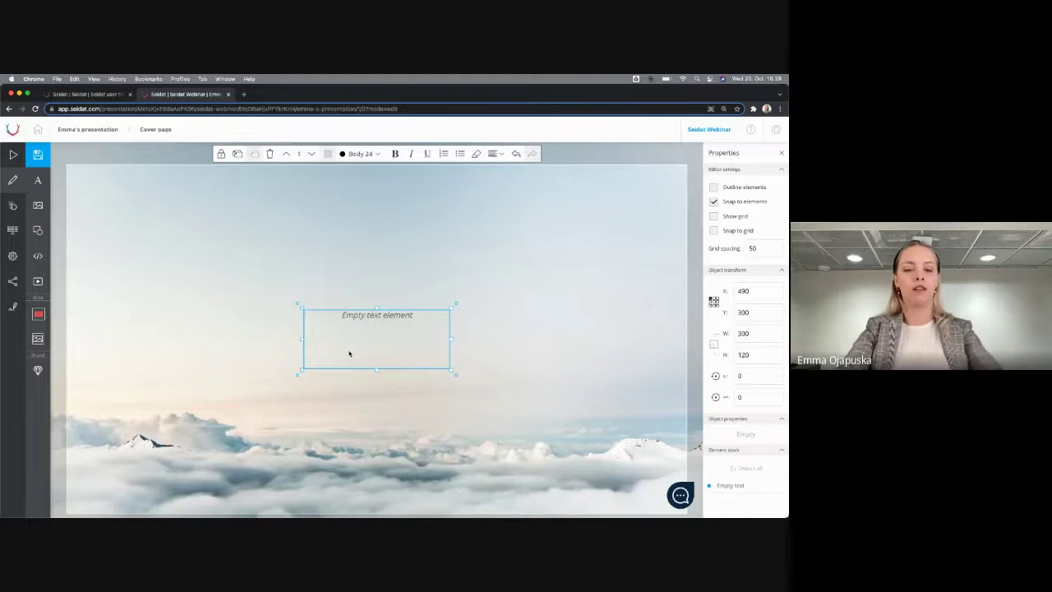
Type 'Cover page' in the text box and apply the TITLE 80 (EXTRA BOLD) style
{"action": "double_click", "coordinate": [349, 354]}
{"action": "type", "text": "Cover pa"}
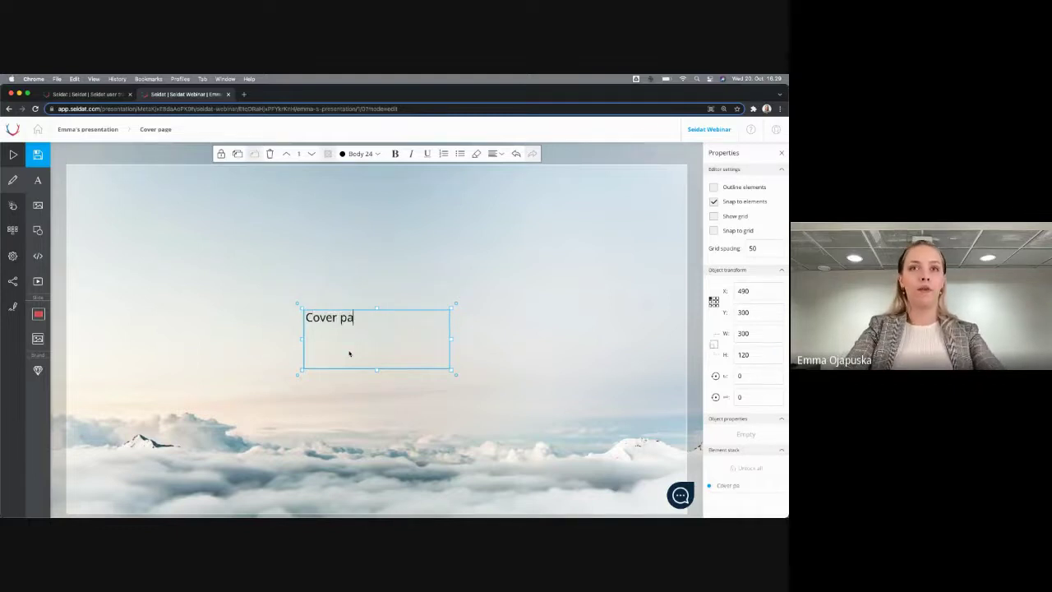
{"action": "type", "text": "ge"}
{"action": "key", "text": "ctrl+a"}
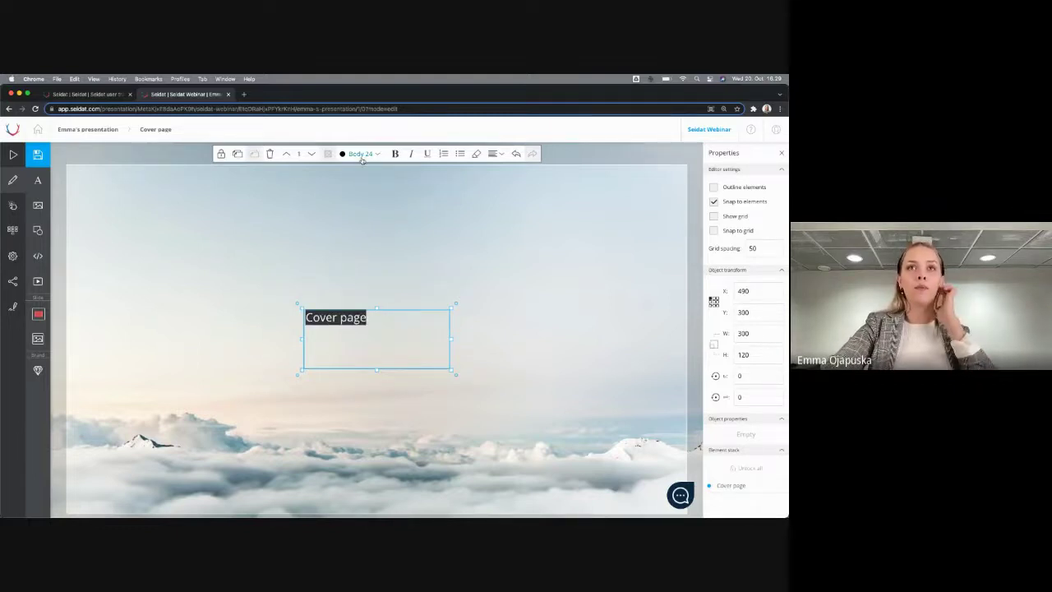
{"action": "left_click", "coordinate": [362, 158]}
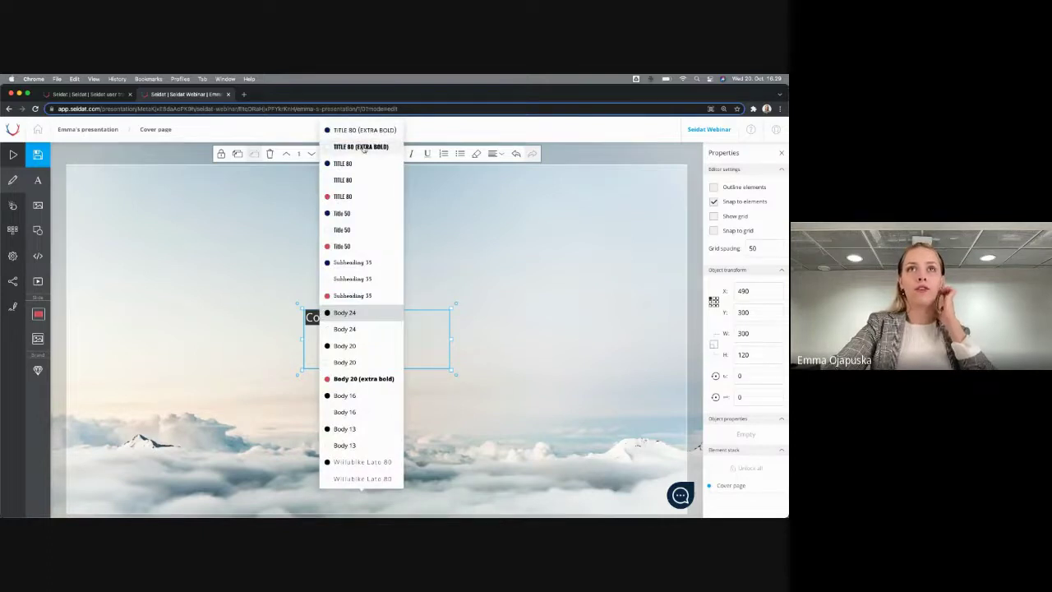
{"action": "left_click", "coordinate": [358, 131]}
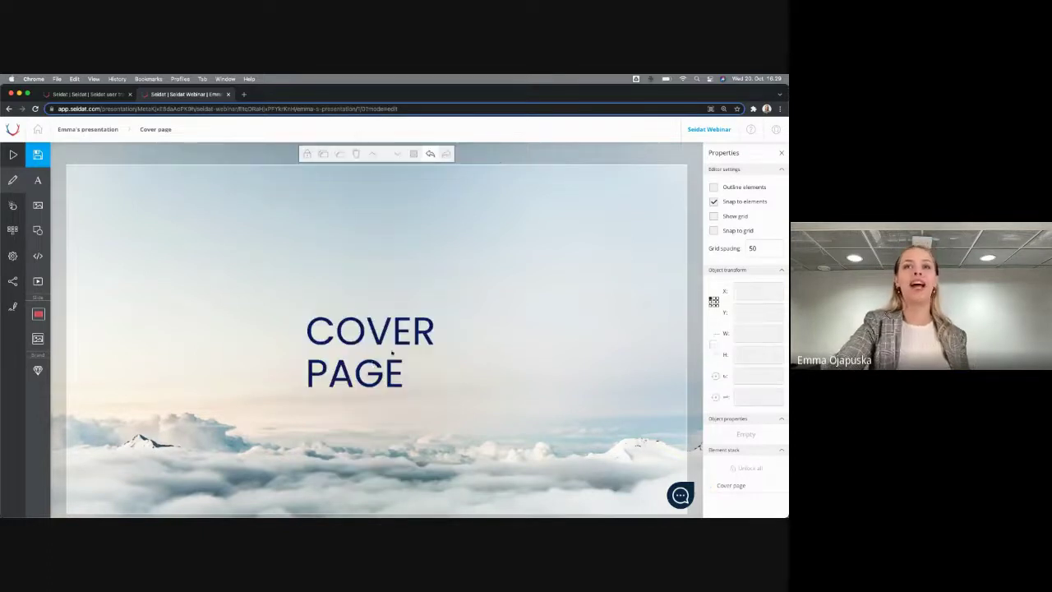
Move the COVER PAGE title to the top, widen it to one line, and centre it
{"action": "left_click_drag", "start_coordinate": [457, 362], "coordinate": [438, 241]}
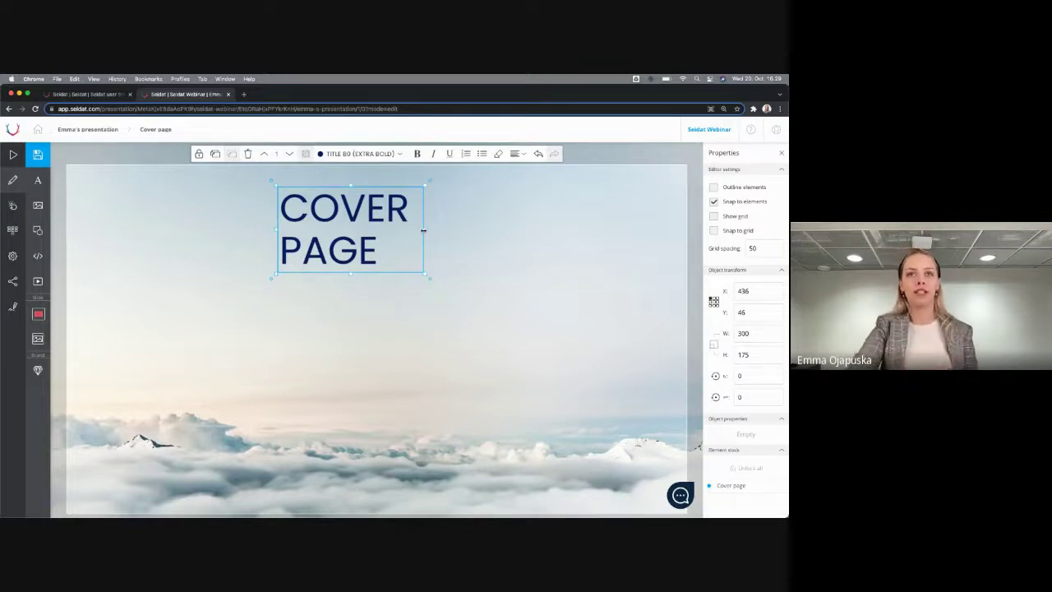
{"action": "left_click_drag", "start_coordinate": [424, 231], "coordinate": [559, 231]}
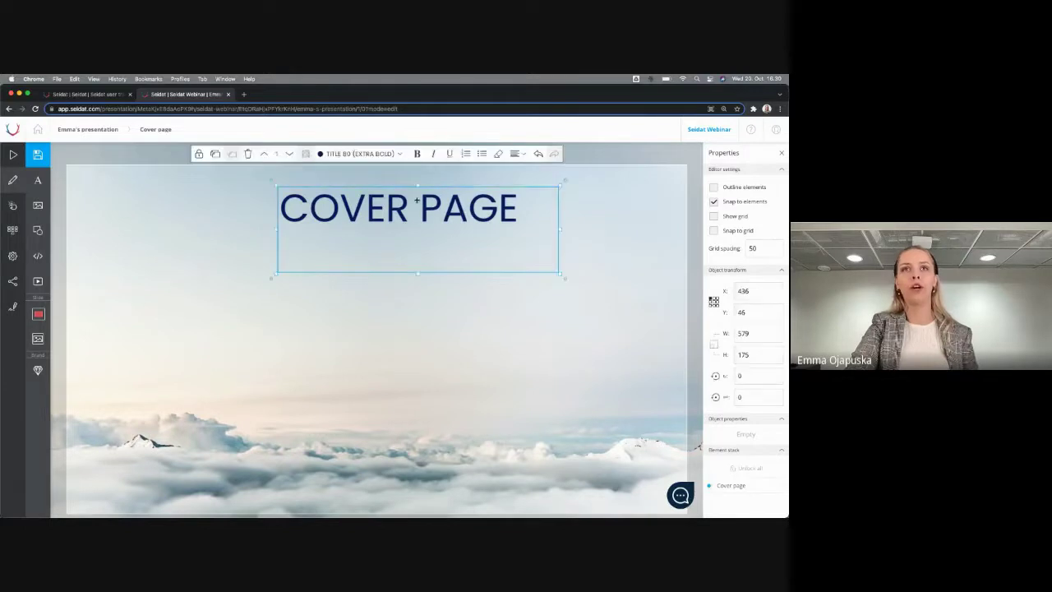
{"action": "left_click_drag", "start_coordinate": [422, 200], "coordinate": [376, 196]}
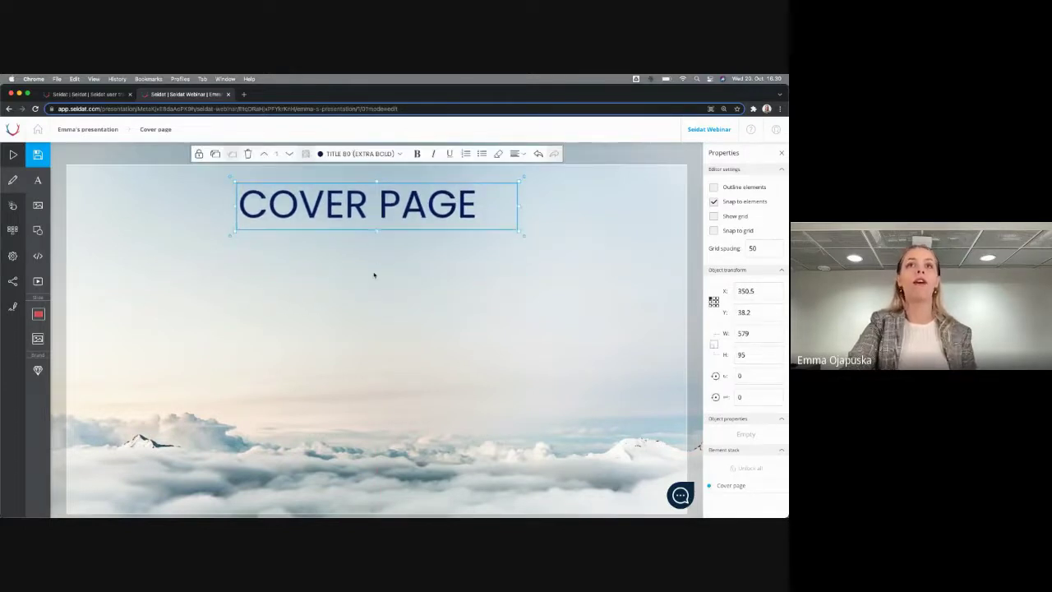
{"action": "left_click", "coordinate": [374, 275]}
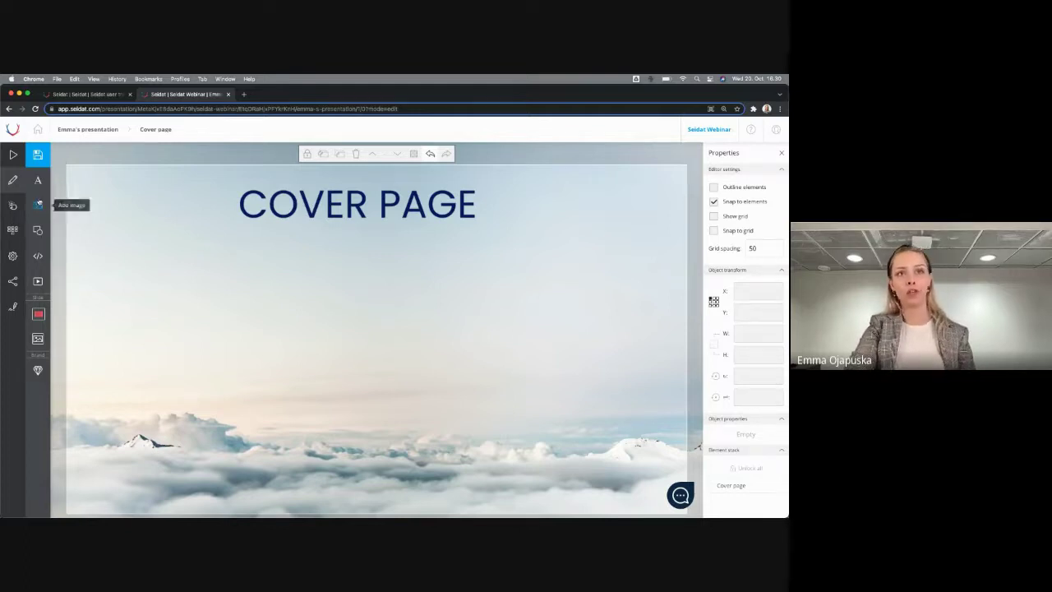
Insert Your_logo.svg from Seidat templates > Logos, scaled down in the slide's top-right corner
{"action": "left_click", "coordinate": [39, 207]}
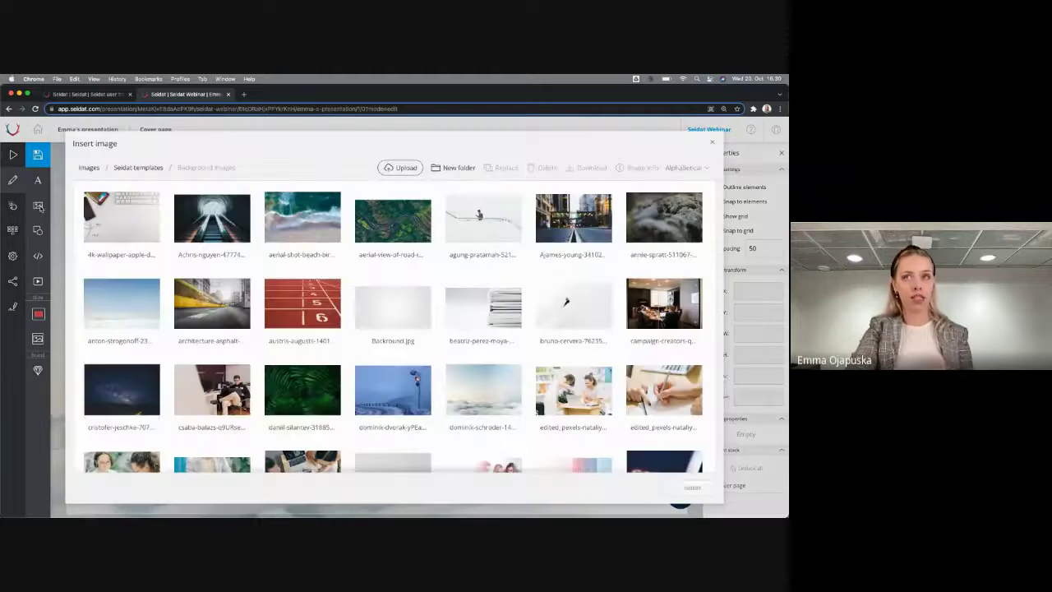
{"action": "left_click", "coordinate": [89, 168]}
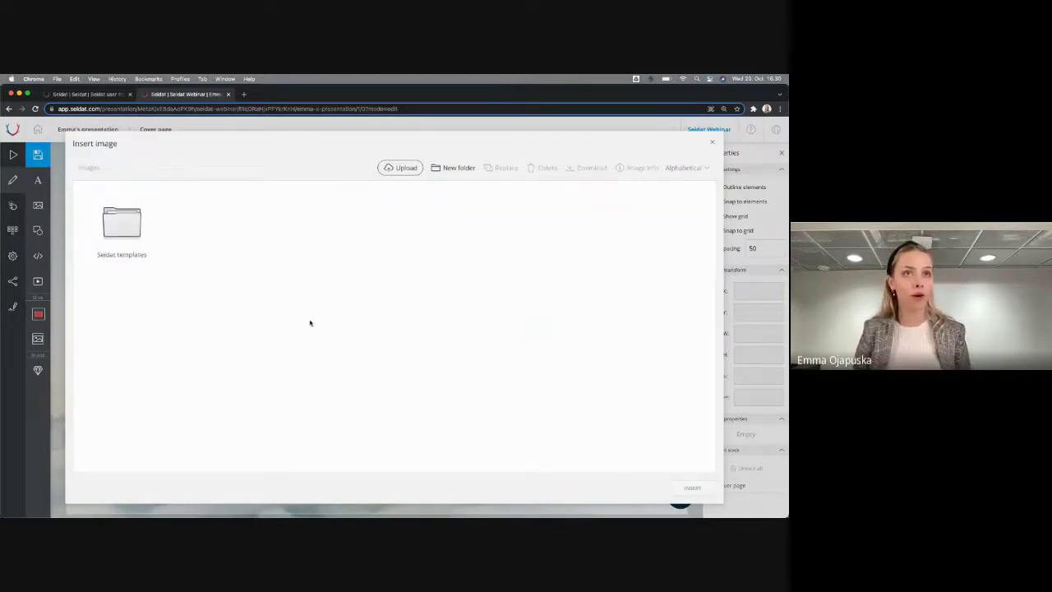
{"action": "double_click", "coordinate": [120, 242]}
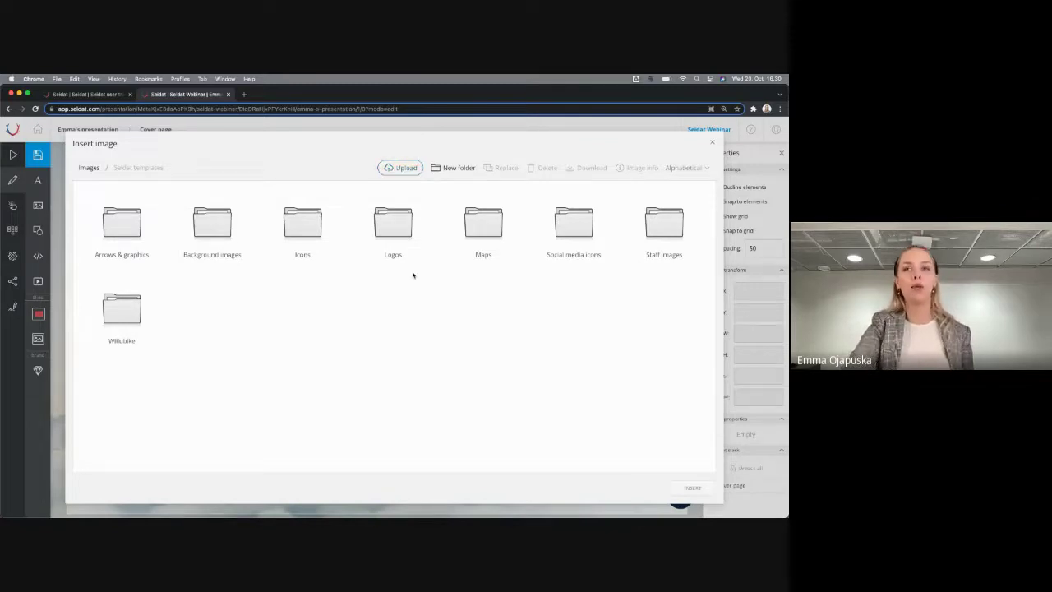
{"action": "double_click", "coordinate": [395, 223]}
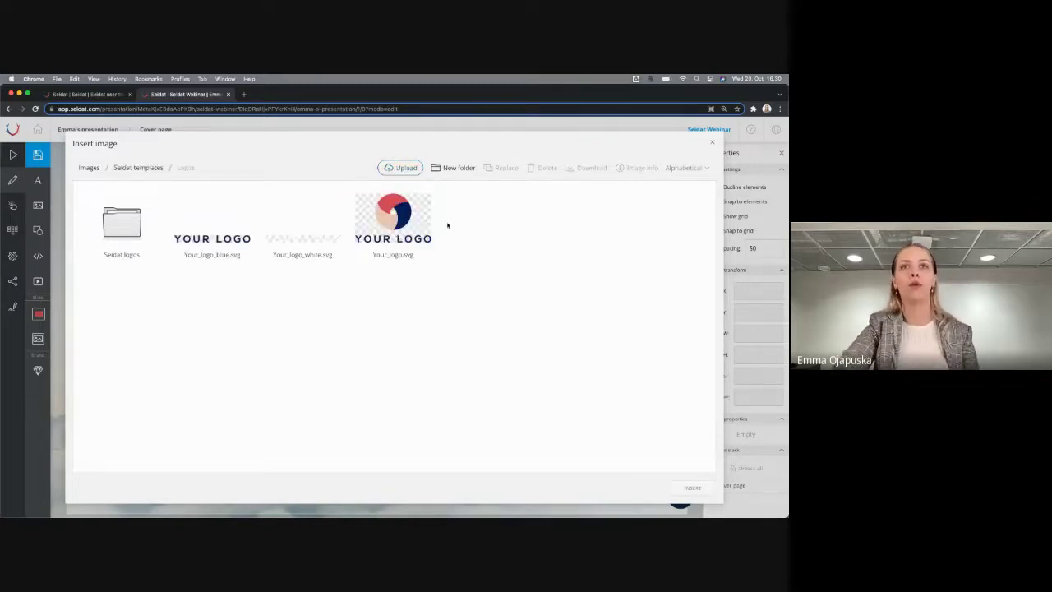
{"action": "double_click", "coordinate": [393, 210]}
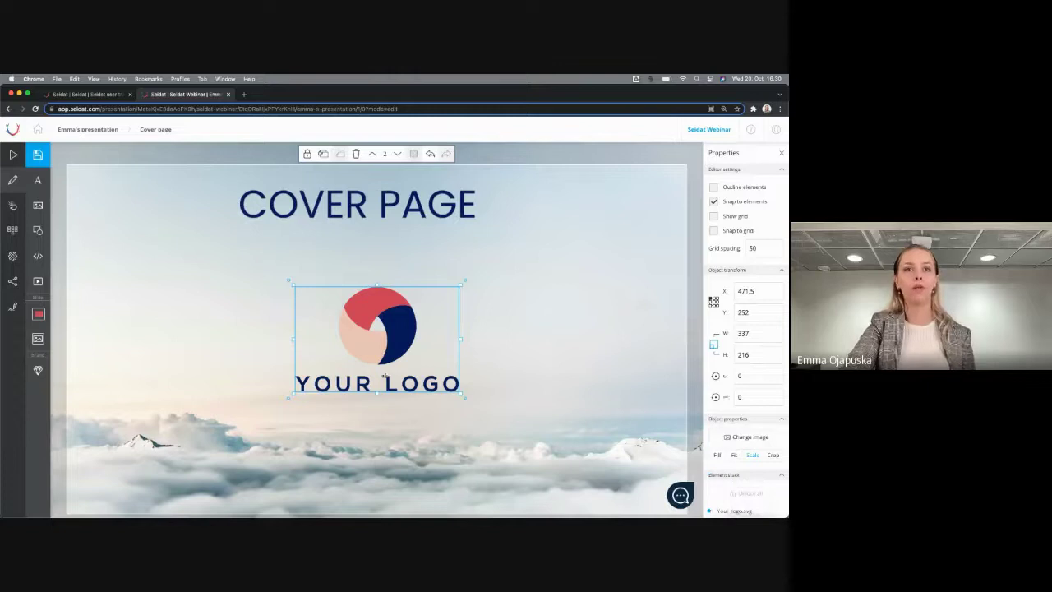
{"action": "left_click_drag", "start_coordinate": [386, 375], "coordinate": [596, 240]}
{"action": "left_click_drag", "start_coordinate": [523, 270], "coordinate": [602, 220]}
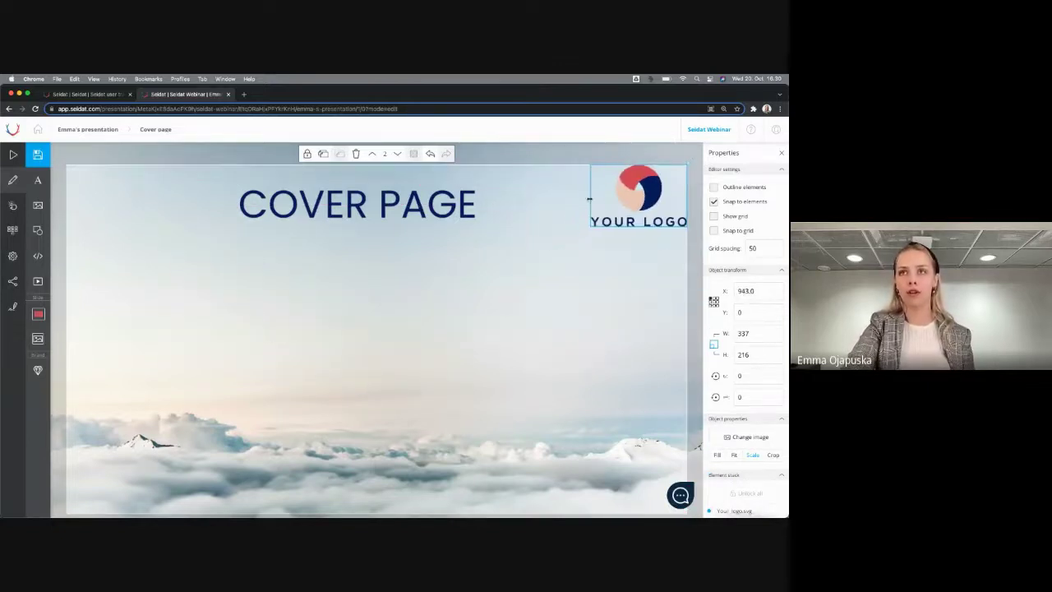
{"action": "left_click", "coordinate": [520, 273]}
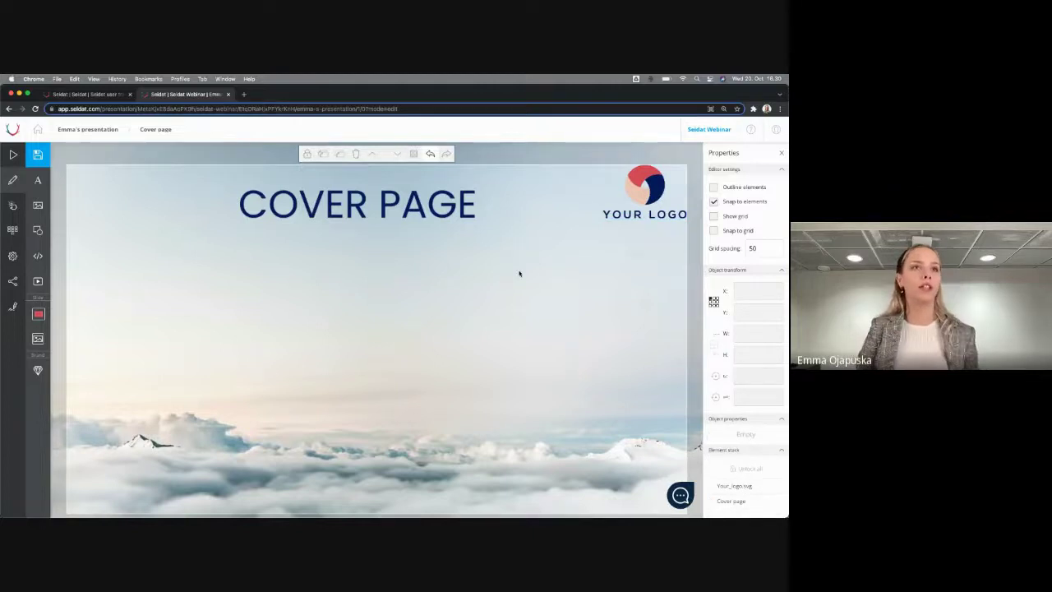
Add a square and stretch it into a large rectangle under the title
{"action": "left_click", "coordinate": [38, 230]}
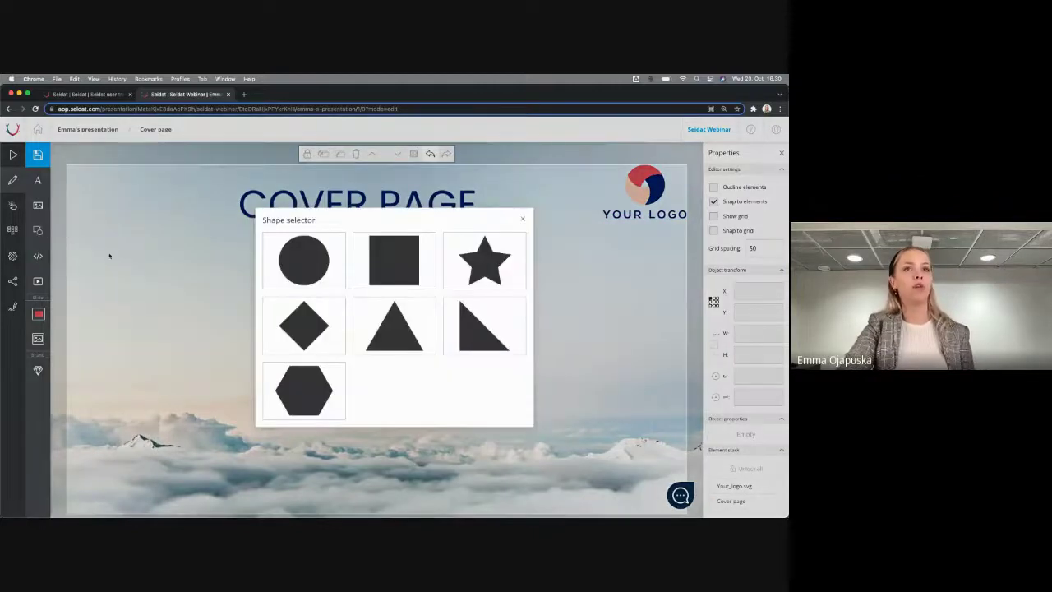
{"action": "left_click", "coordinate": [394, 257]}
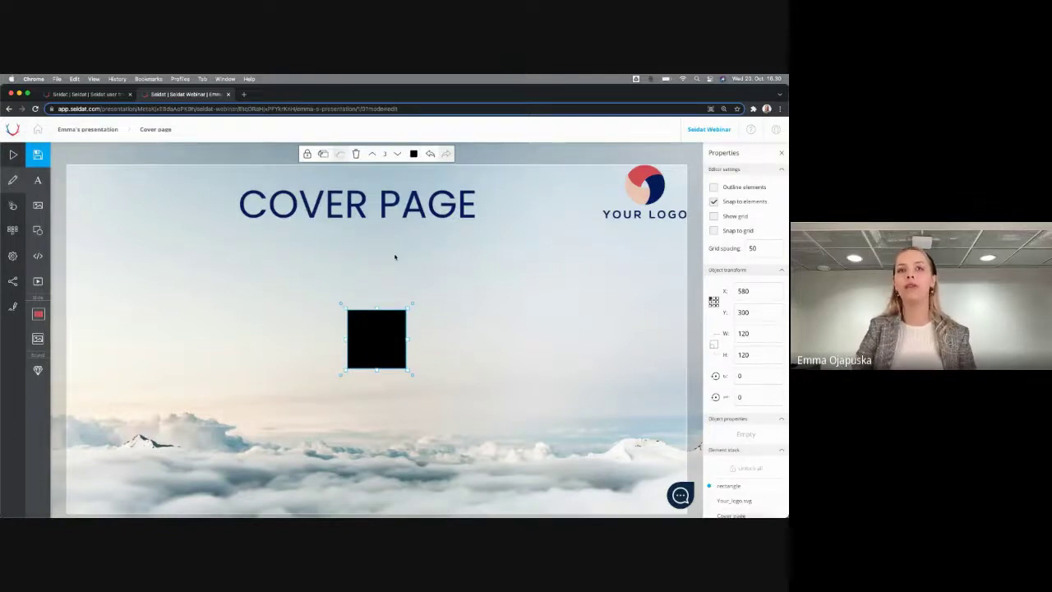
{"action": "left_click_drag", "start_coordinate": [369, 334], "coordinate": [174, 283]}
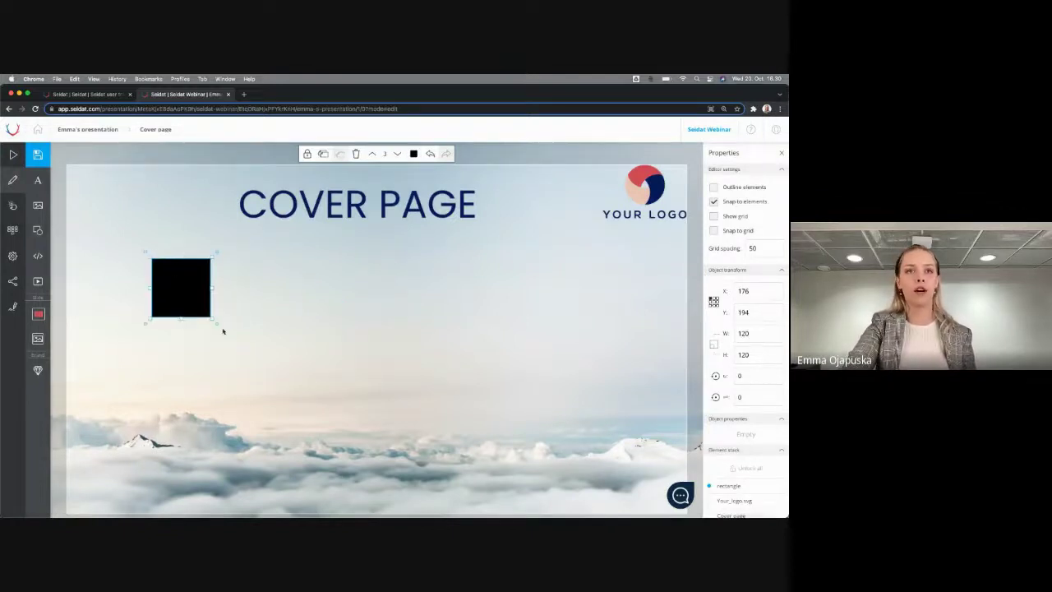
{"action": "left_click_drag", "start_coordinate": [211, 316], "coordinate": [635, 499]}
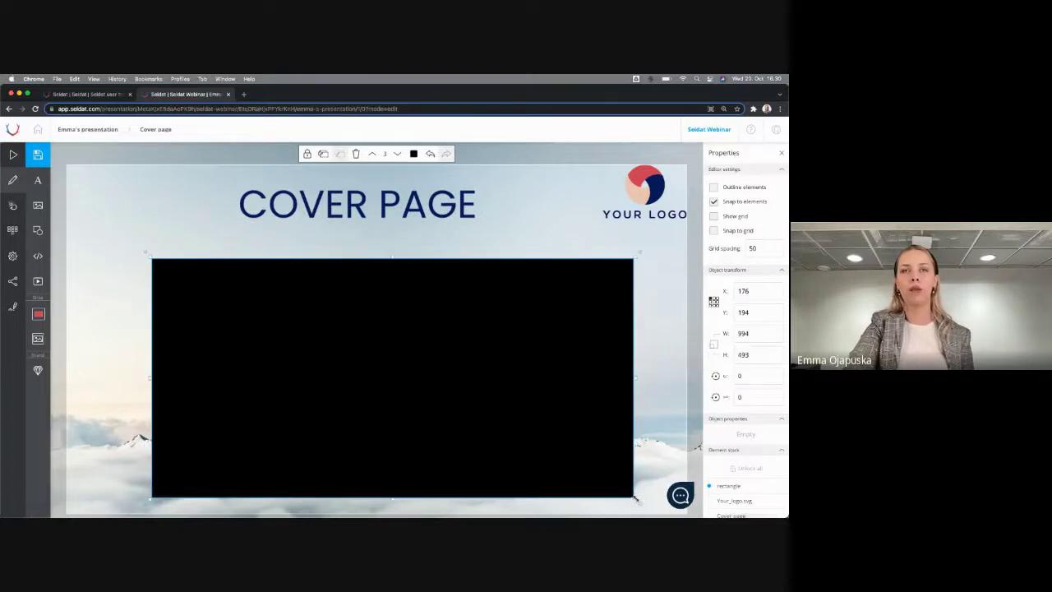
Fill the rectangle with semi-transparent white and nudge it slightly up-left
{"action": "left_click", "coordinate": [414, 154]}
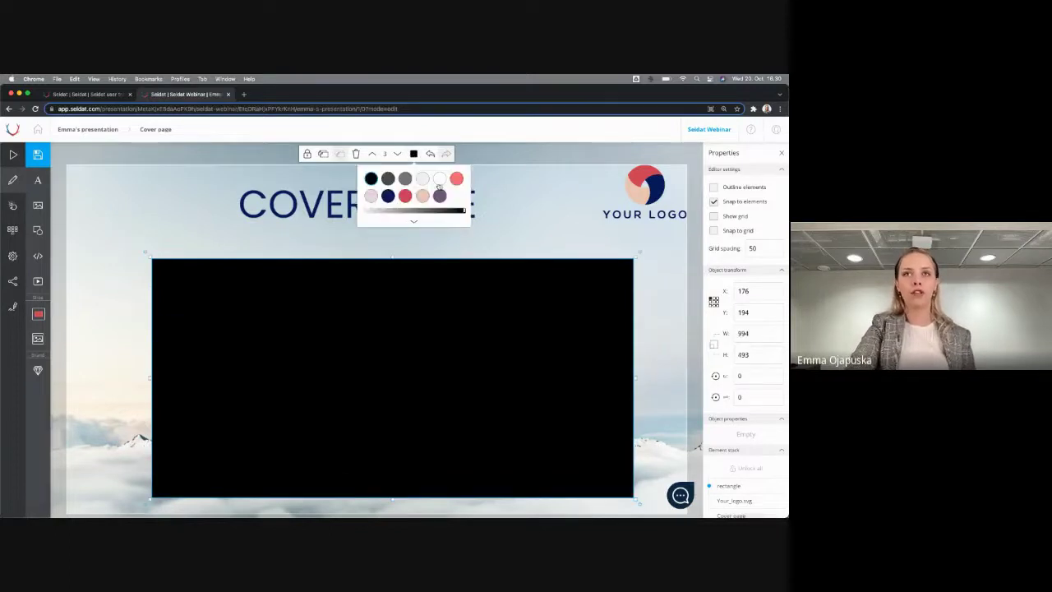
{"action": "left_click", "coordinate": [439, 180]}
{"action": "left_click", "coordinate": [416, 215]}
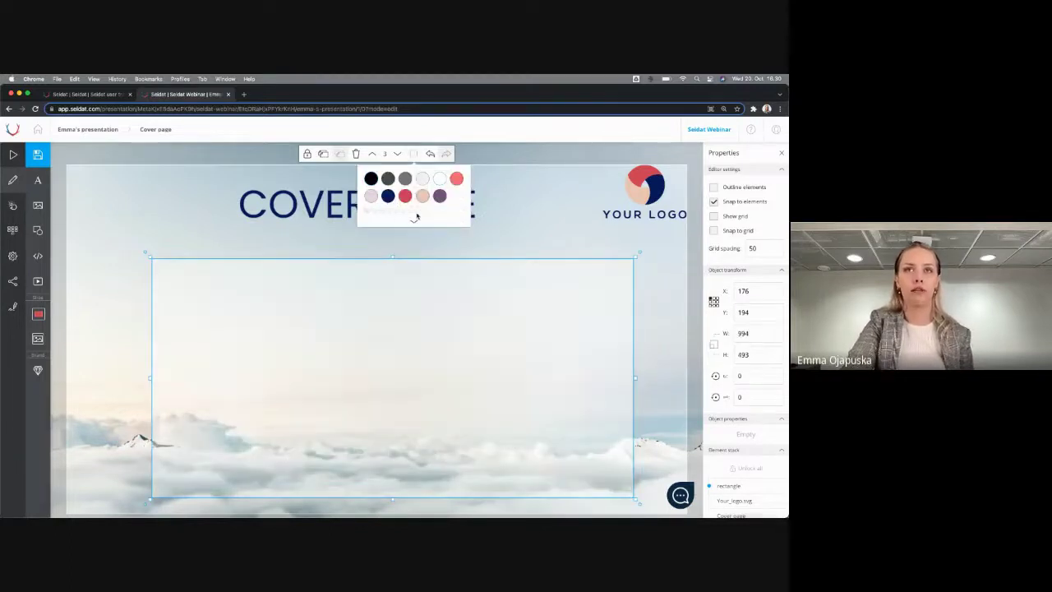
{"action": "mouse_move", "coordinate": [416, 218]}
{"action": "left_mouse_down"}
{"action": "mouse_move", "coordinate": [437, 218]}
{"action": "mouse_move", "coordinate": [393, 222]}
{"action": "mouse_move", "coordinate": [451, 214]}
{"action": "mouse_move", "coordinate": [413, 218]}
{"action": "left_mouse_up"}
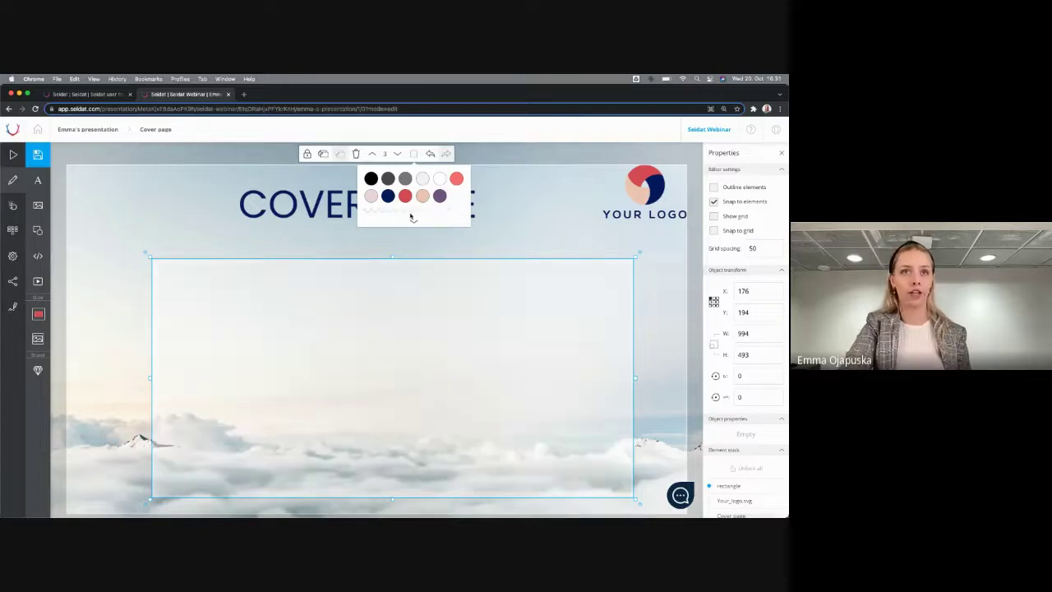
{"action": "left_click", "coordinate": [106, 280]}
{"action": "left_click", "coordinate": [107, 280]}
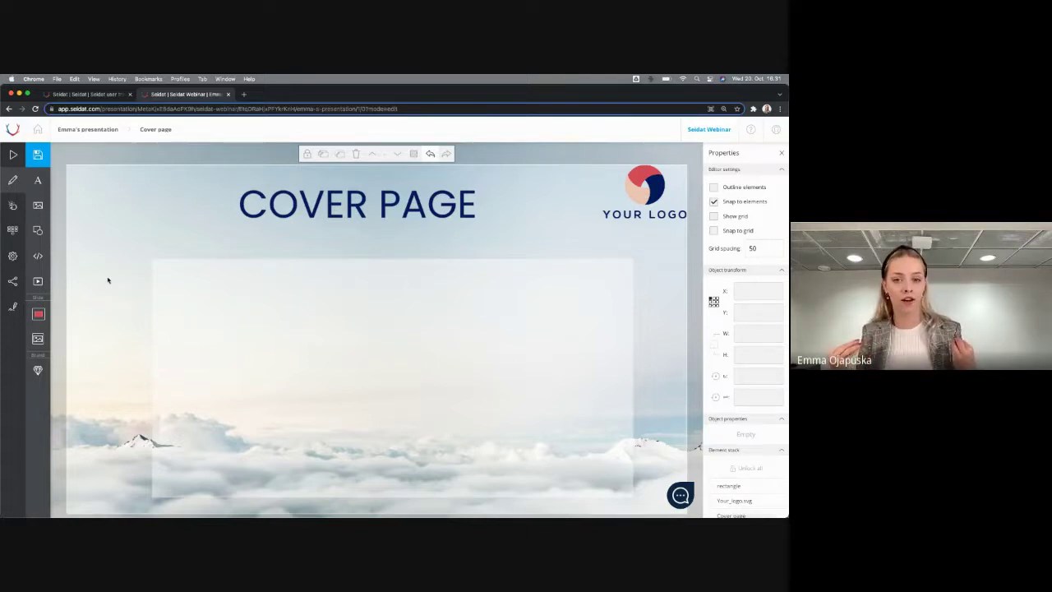
{"action": "left_click_drag", "start_coordinate": [195, 303], "coordinate": [167, 299]}
{"action": "left_click", "coordinate": [87, 335]}
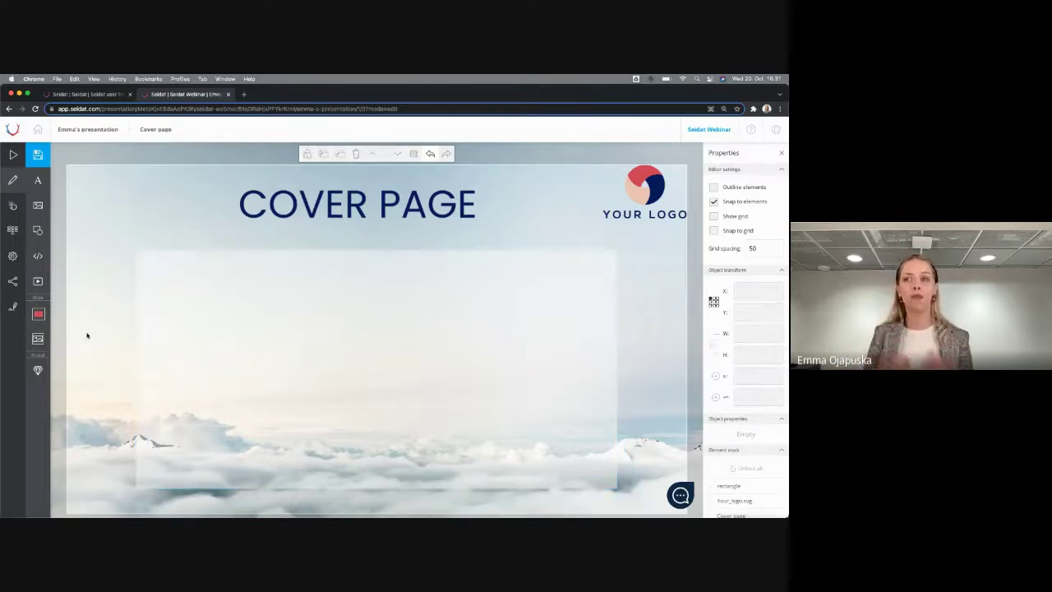
Add a text box reading 'Some information' at the panel's upper left
{"action": "left_click", "coordinate": [38, 180]}
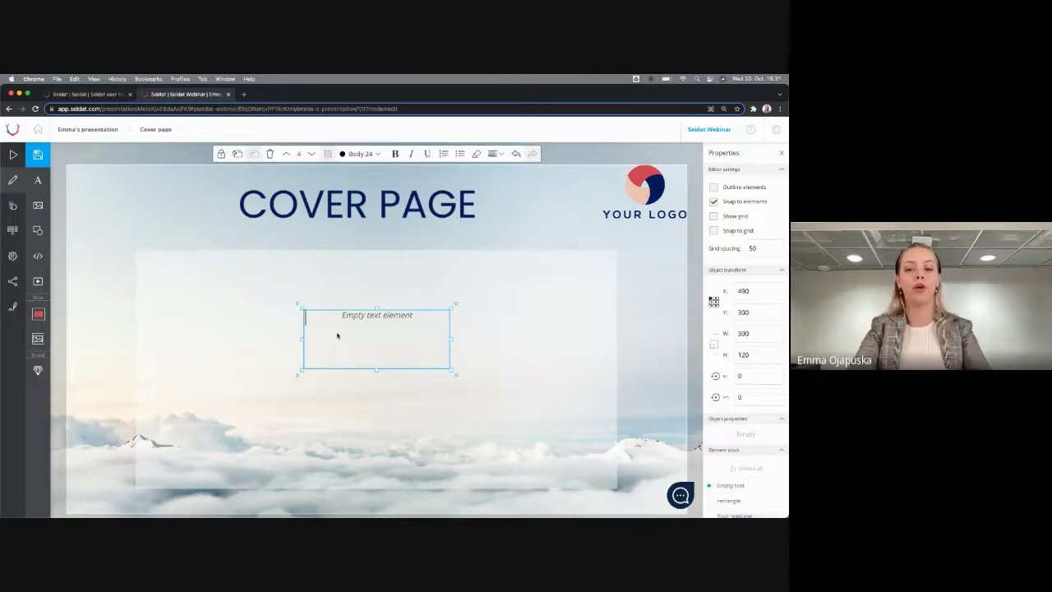
{"action": "type", "text": "Some inforam"}
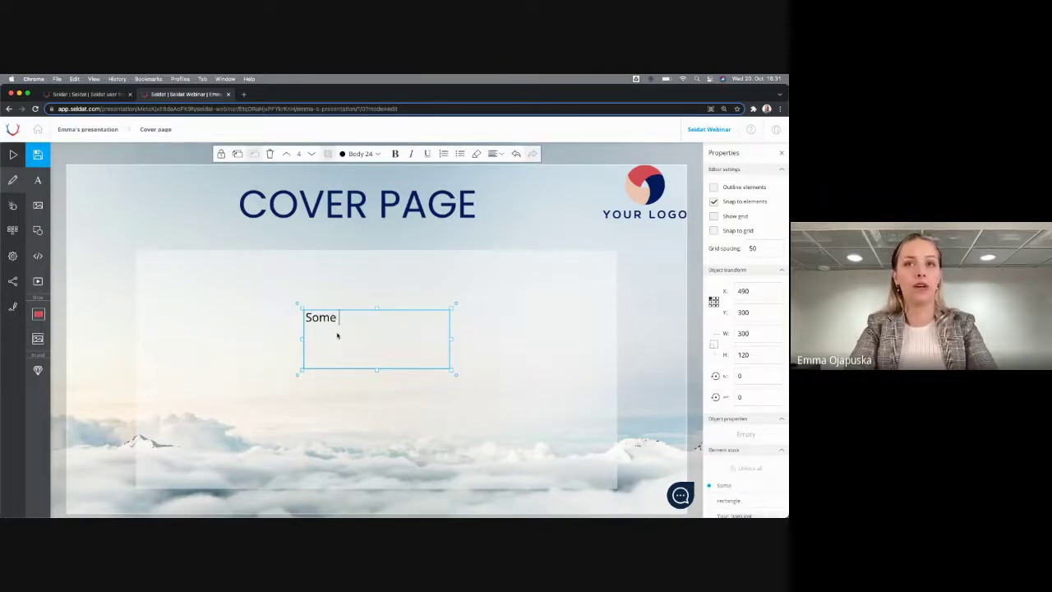
{"action": "key", "text": "BackSpace"}
{"action": "key", "text": "BackSpace"}
{"action": "type", "text": "mation"}
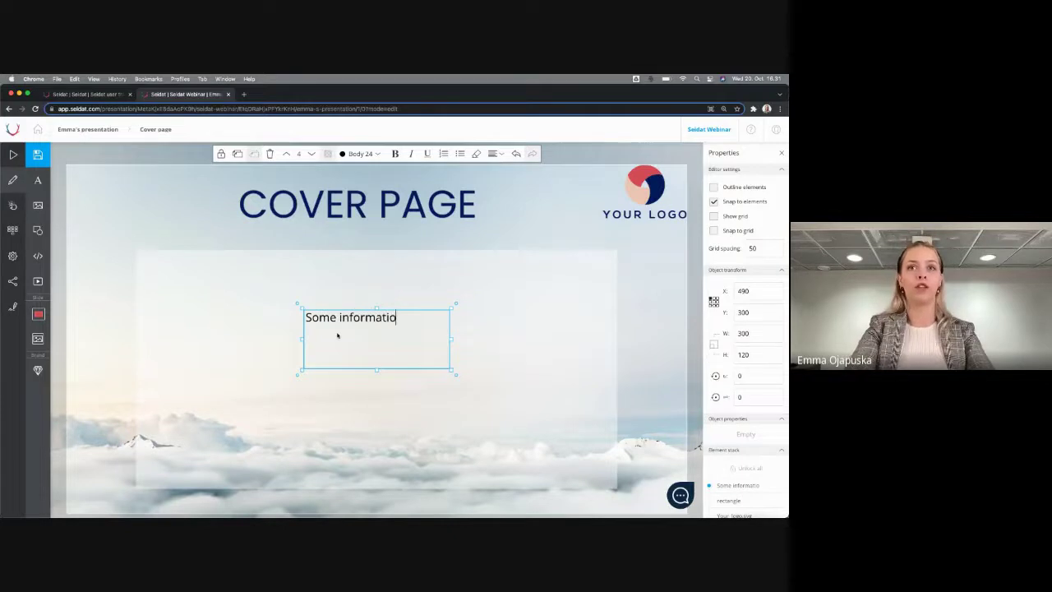
{"action": "left_click", "coordinate": [272, 347]}
{"action": "left_click_drag", "start_coordinate": [346, 333], "coordinate": [193, 293]}
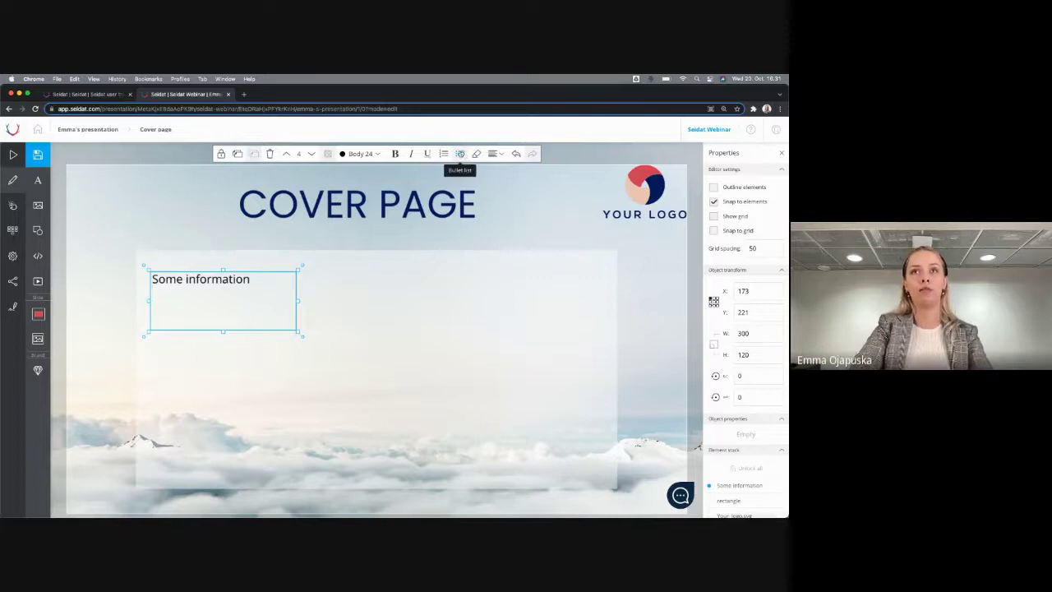
Add bullets 'Information' and 'Very important' under the heading
{"action": "left_click", "coordinate": [463, 155]}
{"action": "type", "text": "Information"}
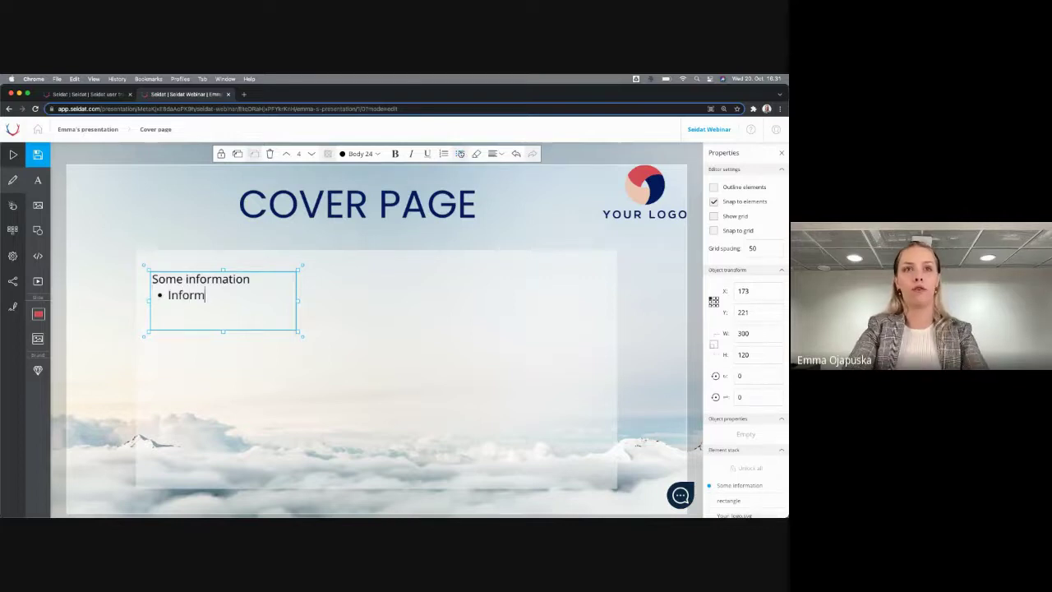
{"action": "key", "text": "Return"}
{"action": "type", "text": "O"}
{"action": "key", "text": "BackSpace"}
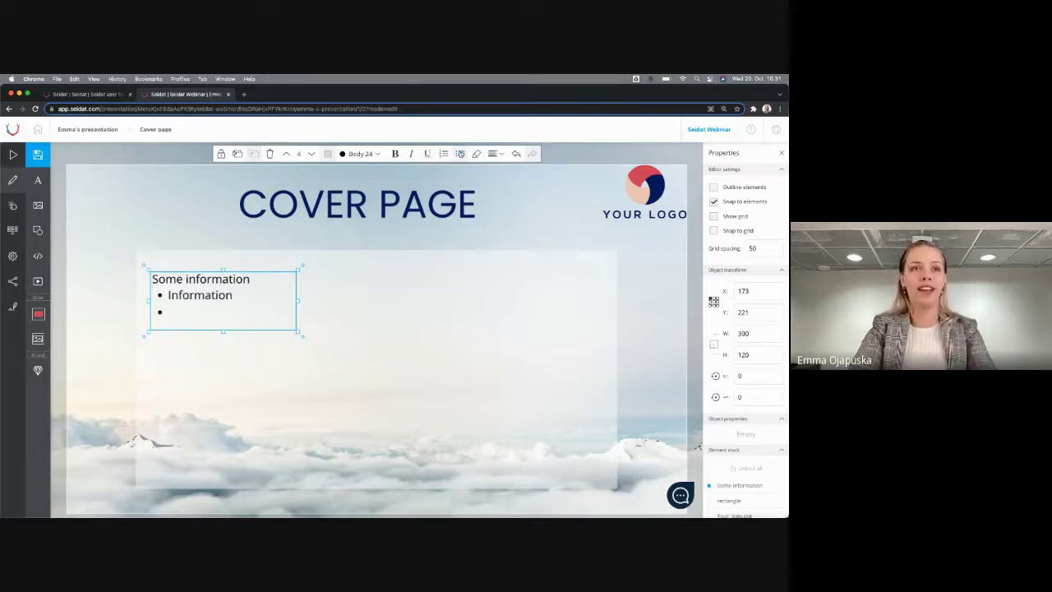
{"action": "type", "text": "Versy"}
{"action": "key", "text": "BackSpace"}
{"action": "key", "text": "BackSpace"}
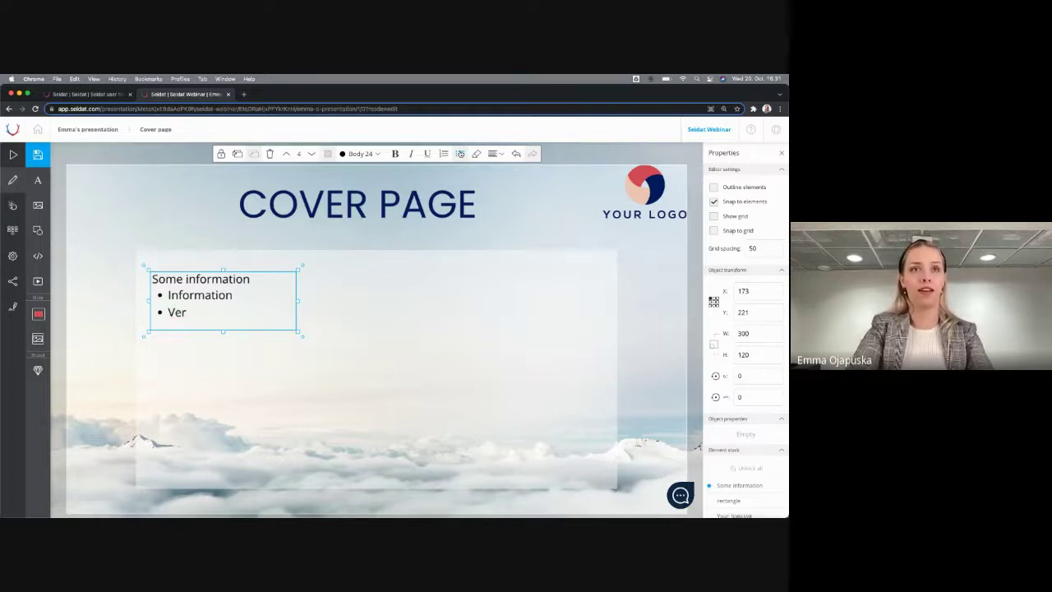
{"action": "type", "text": "y important"}
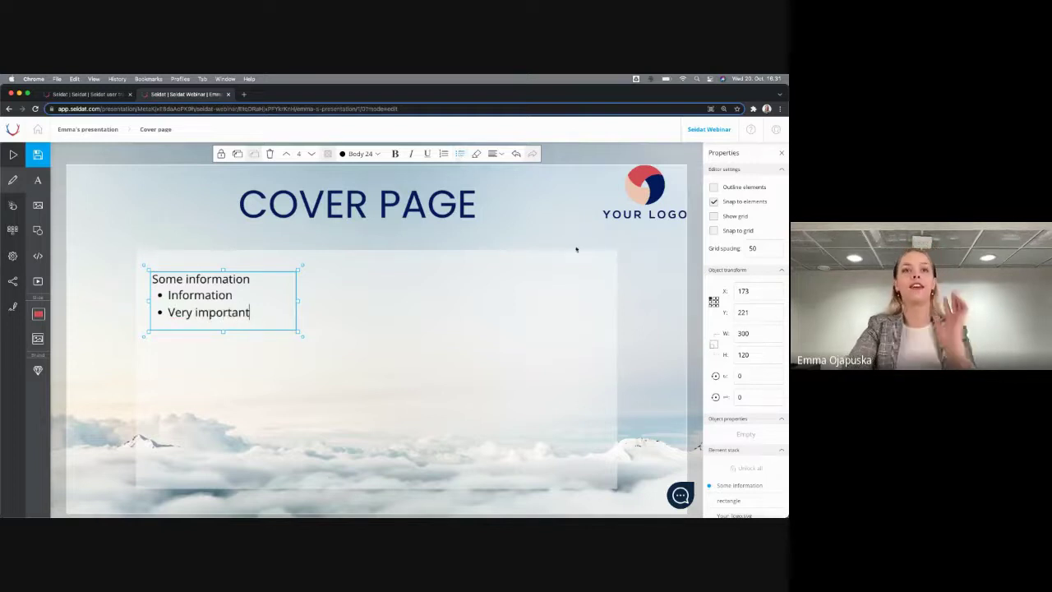
{"action": "left_click", "coordinate": [427, 353]}
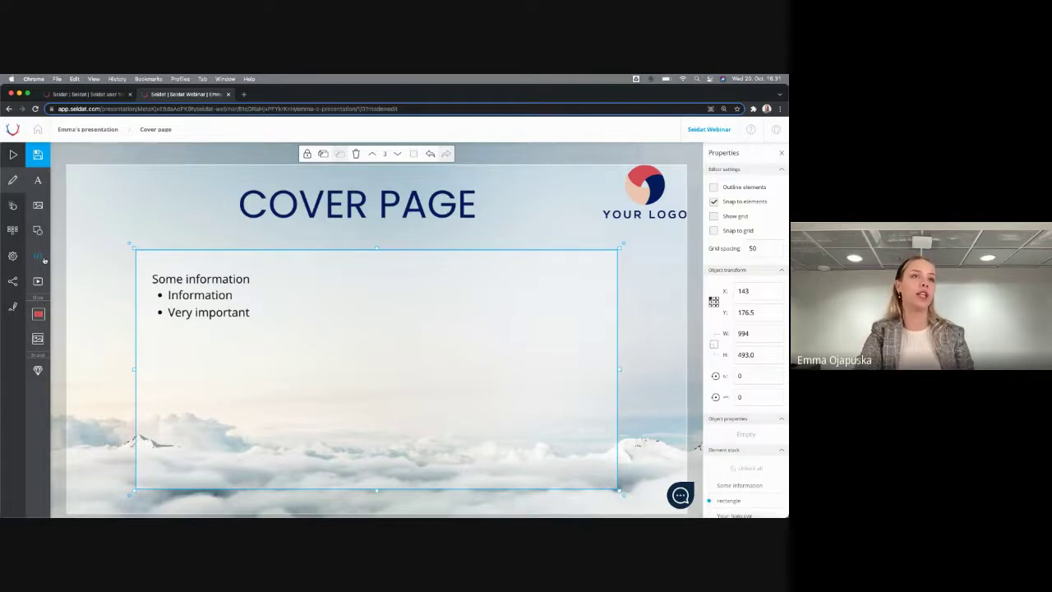
{"action": "left_click", "coordinate": [39, 261]}
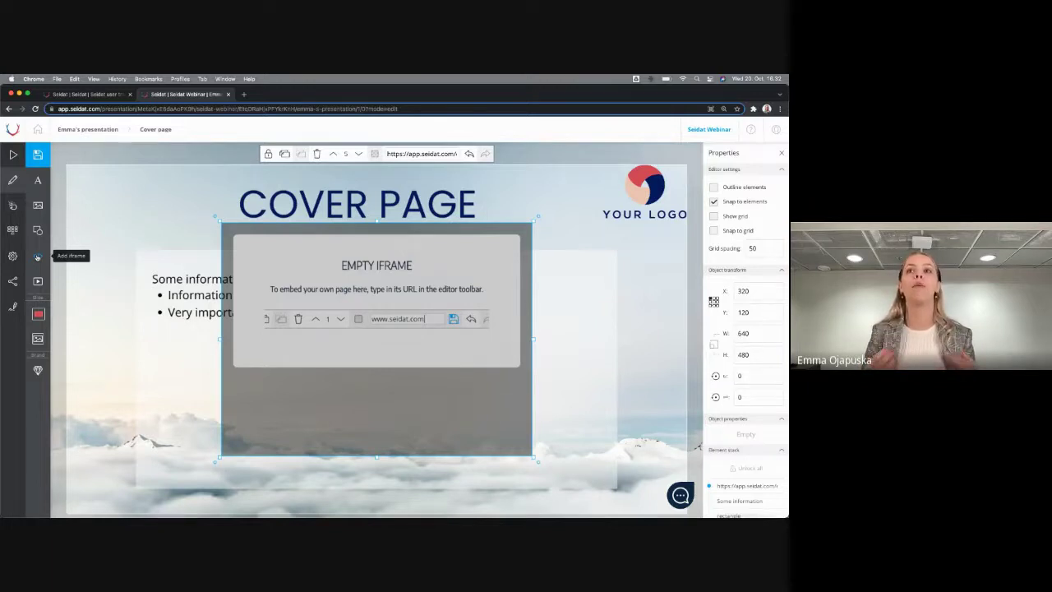
{"action": "left_click", "coordinate": [422, 154]}
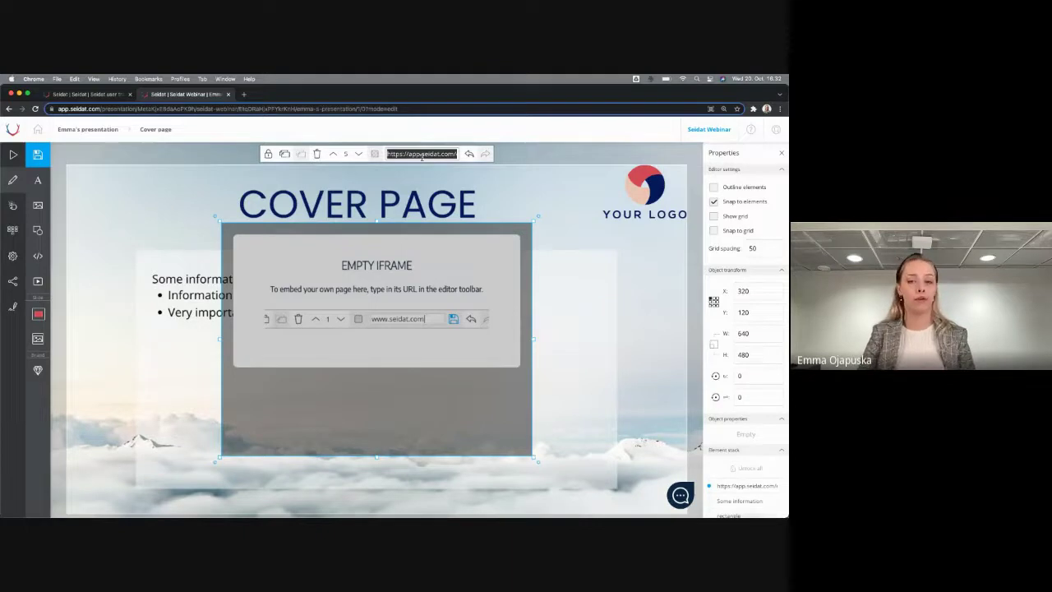
{"action": "type", "text": "www.seidat.com"}
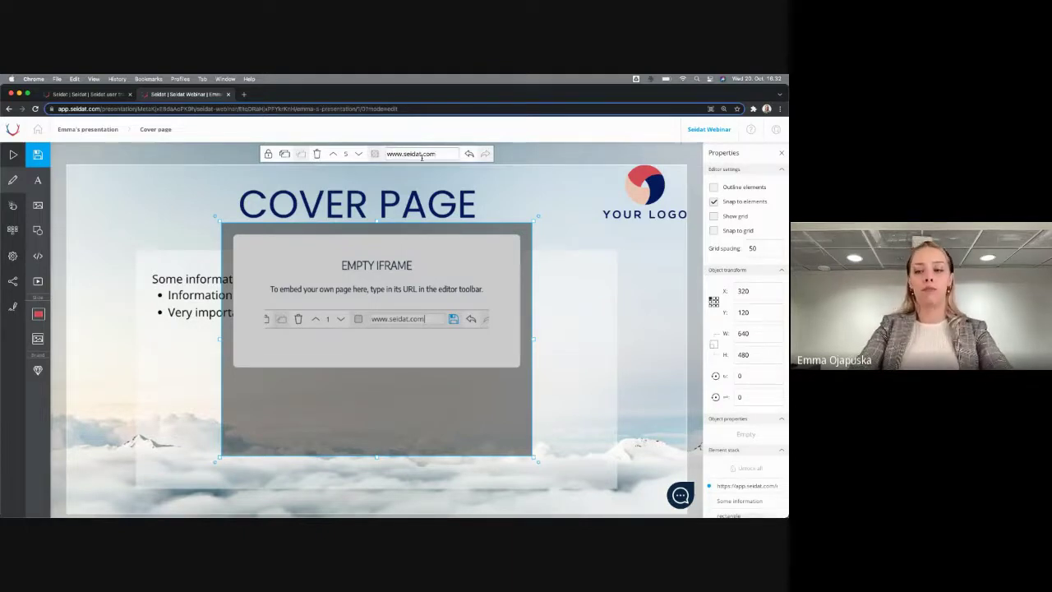
{"action": "key", "text": "Return"}
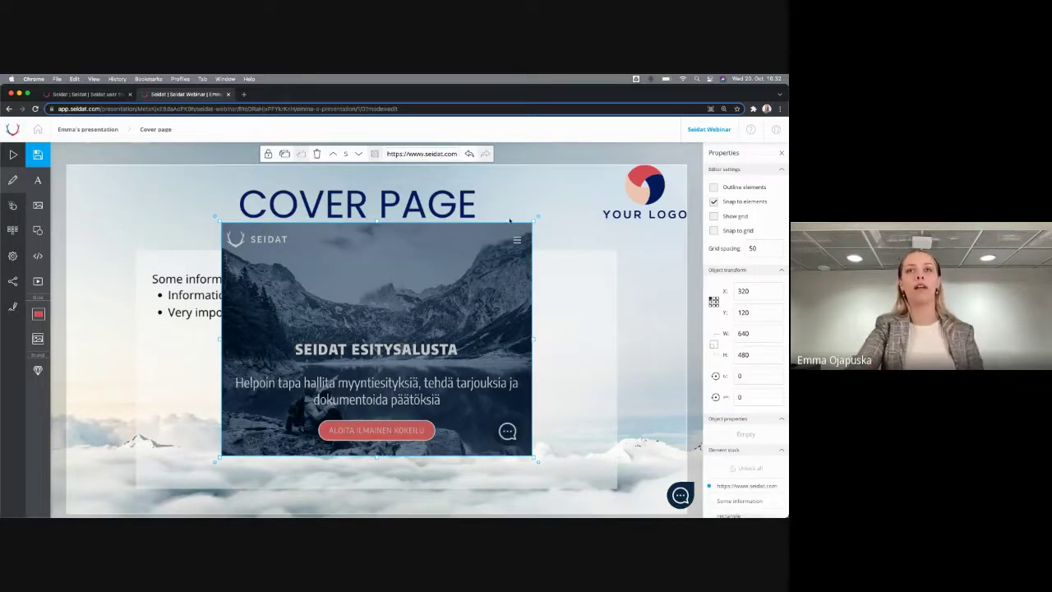
Move the website frame to the panel's right side, making it taller and narrower
{"action": "left_click_drag", "start_coordinate": [406, 338], "coordinate": [526, 358]}
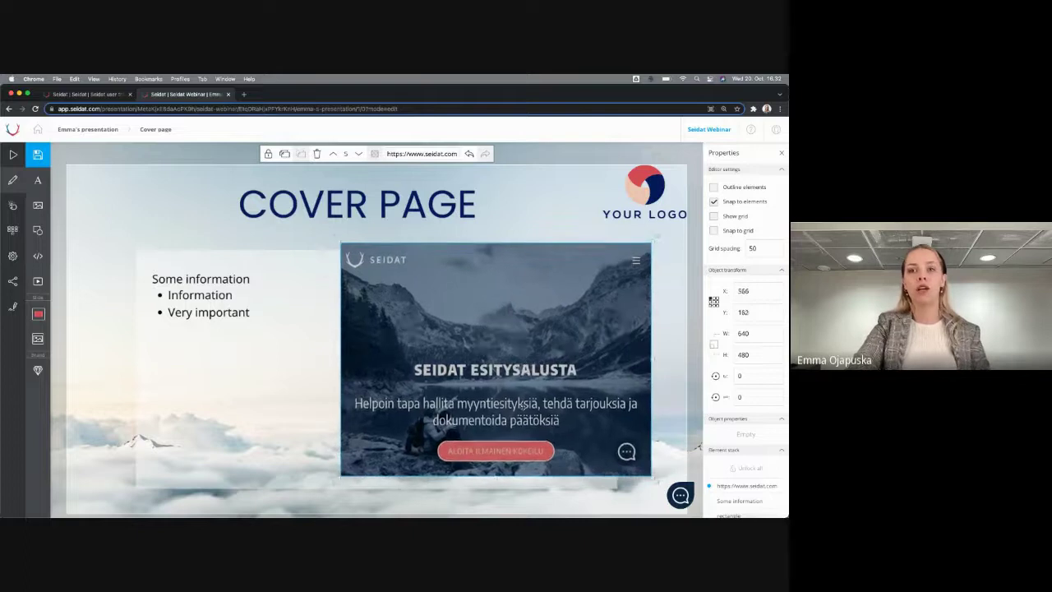
{"action": "left_click_drag", "start_coordinate": [496, 476], "coordinate": [496, 500]}
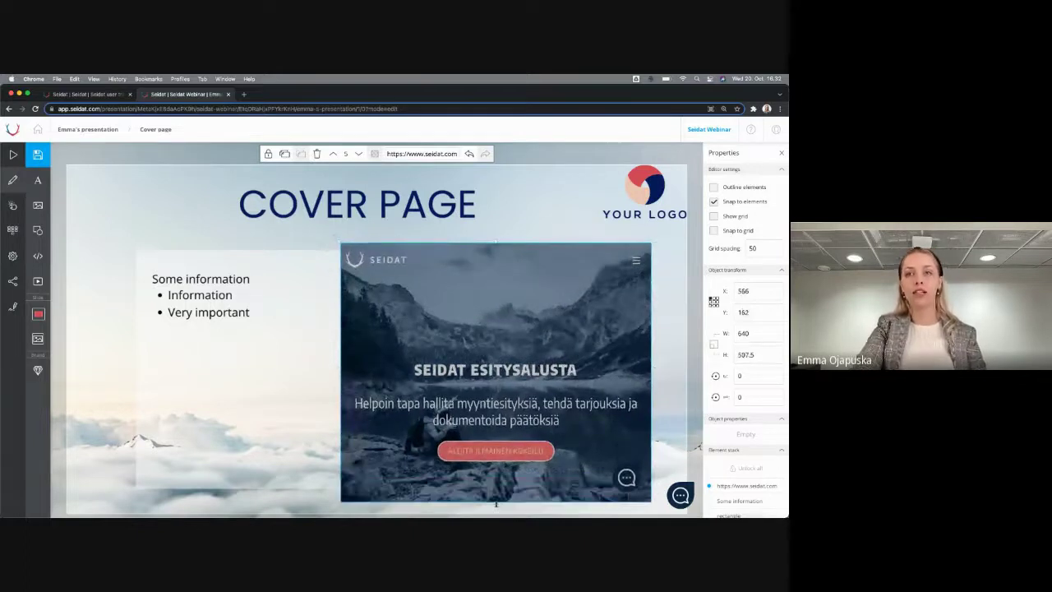
{"action": "left_click_drag", "start_coordinate": [336, 372], "coordinate": [418, 371]}
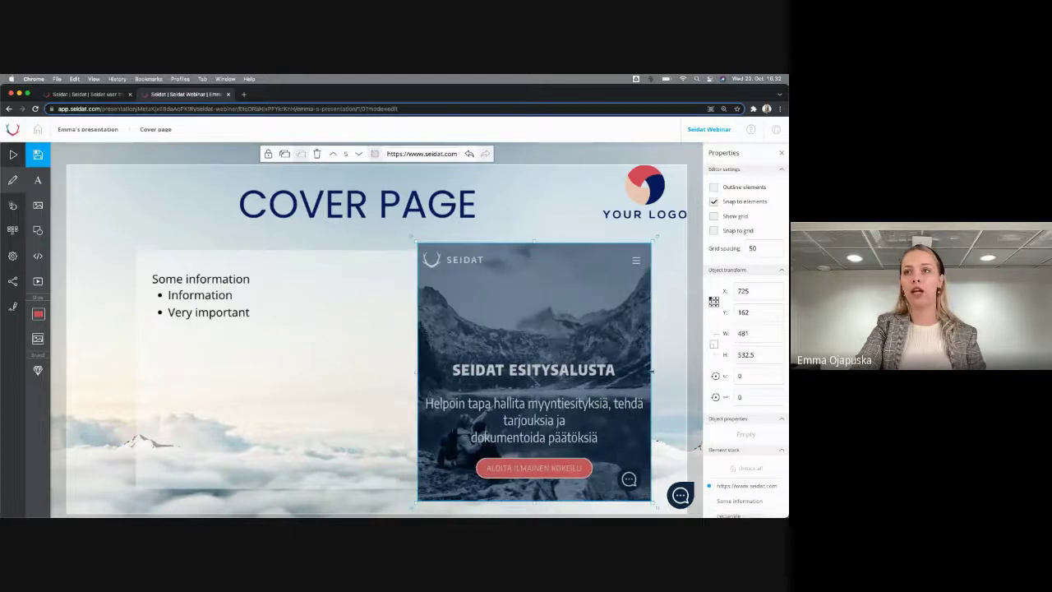
{"action": "left_click_drag", "start_coordinate": [651, 371], "coordinate": [629, 372]}
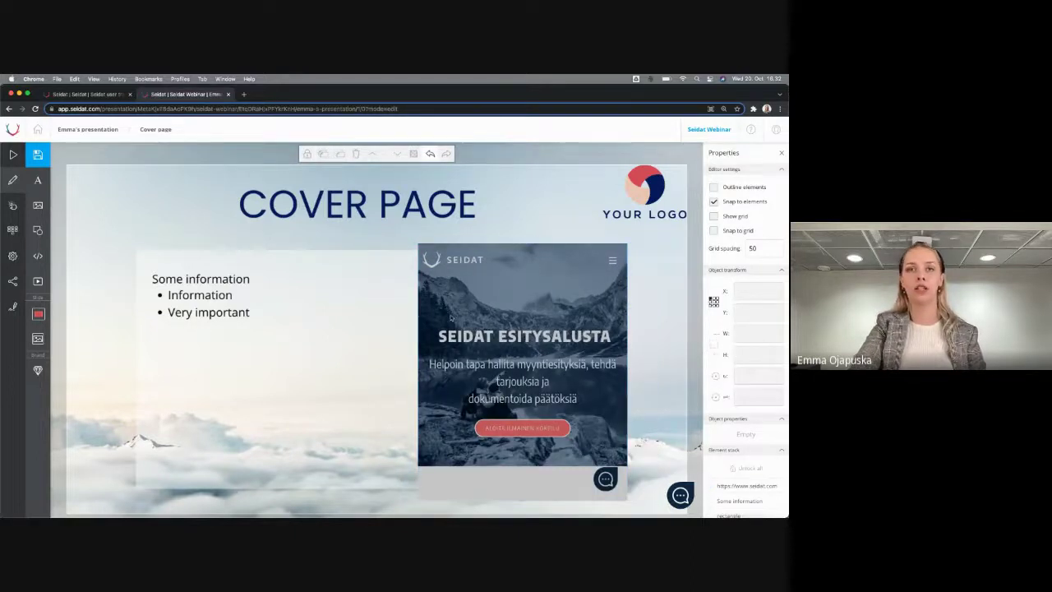
{"action": "left_click", "coordinate": [292, 289]}
{"action": "left_click", "coordinate": [164, 228]}
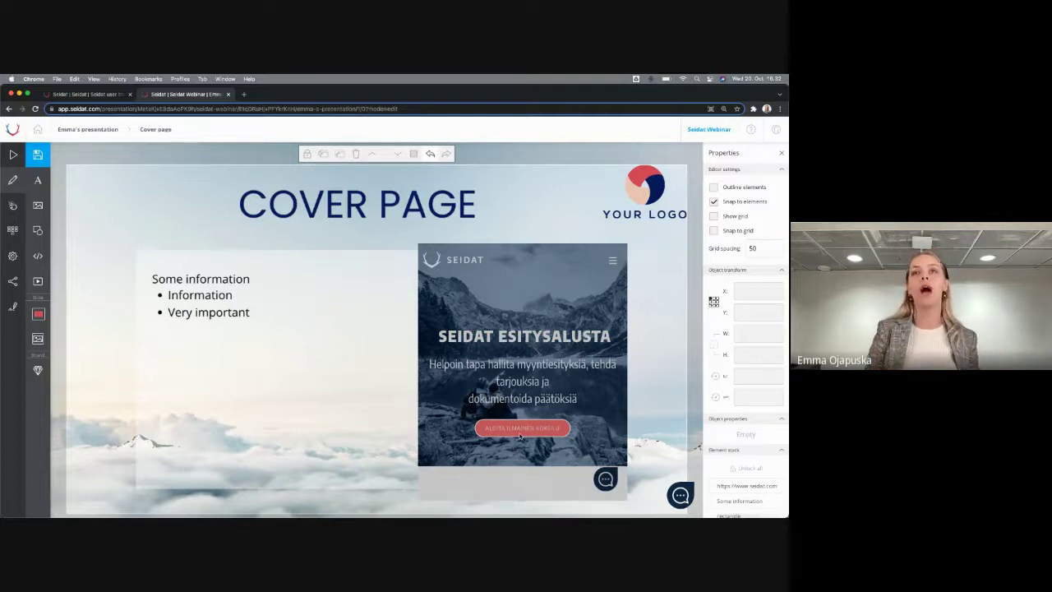
Lock the translucent rectangle and the logo in the Element stack, then save the slide
{"action": "left_click", "coordinate": [668, 201]}
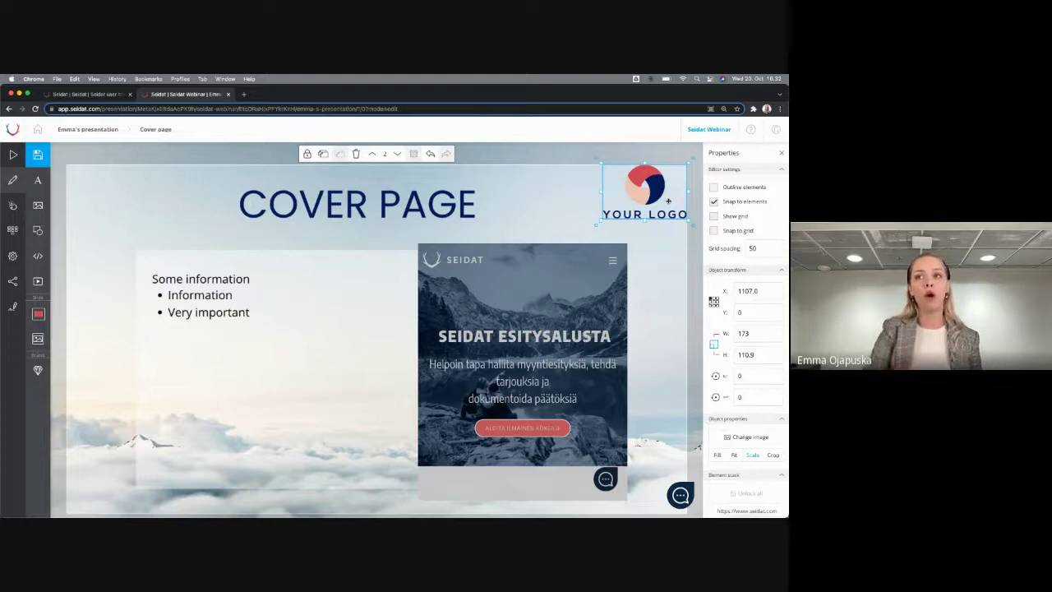
{"action": "left_click", "coordinate": [272, 403]}
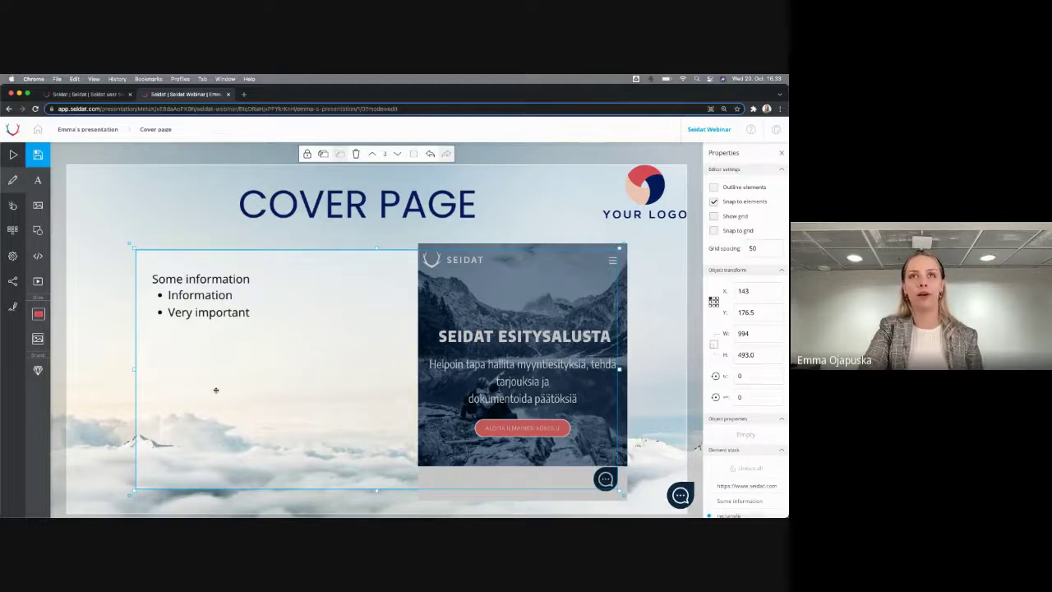
{"action": "scroll", "coordinate": [714, 380], "scroll_direction": "down", "scroll_amount": 2}
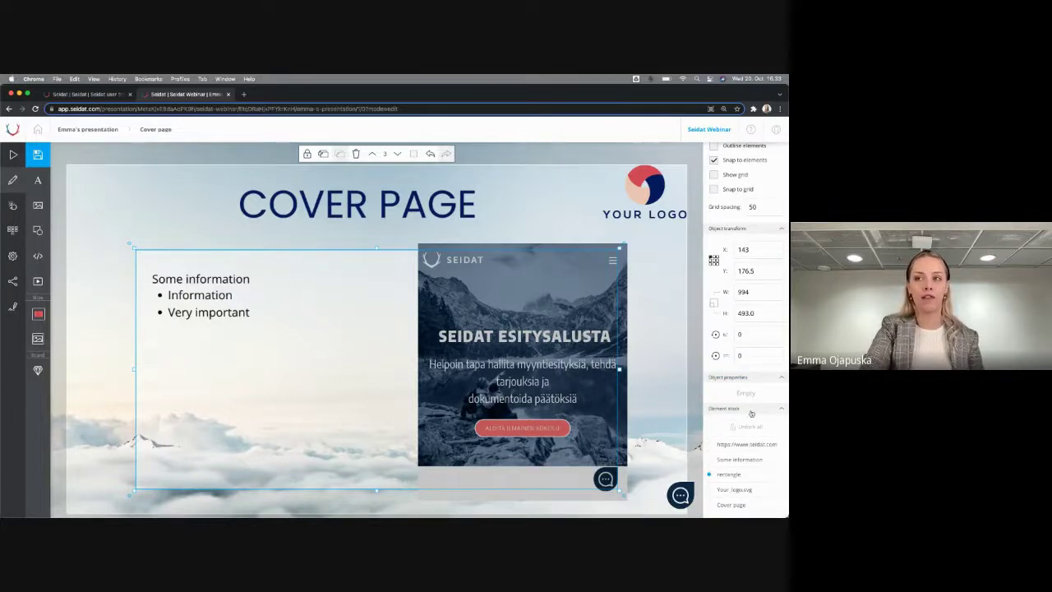
{"action": "mouse_move", "coordinate": [724, 477]}
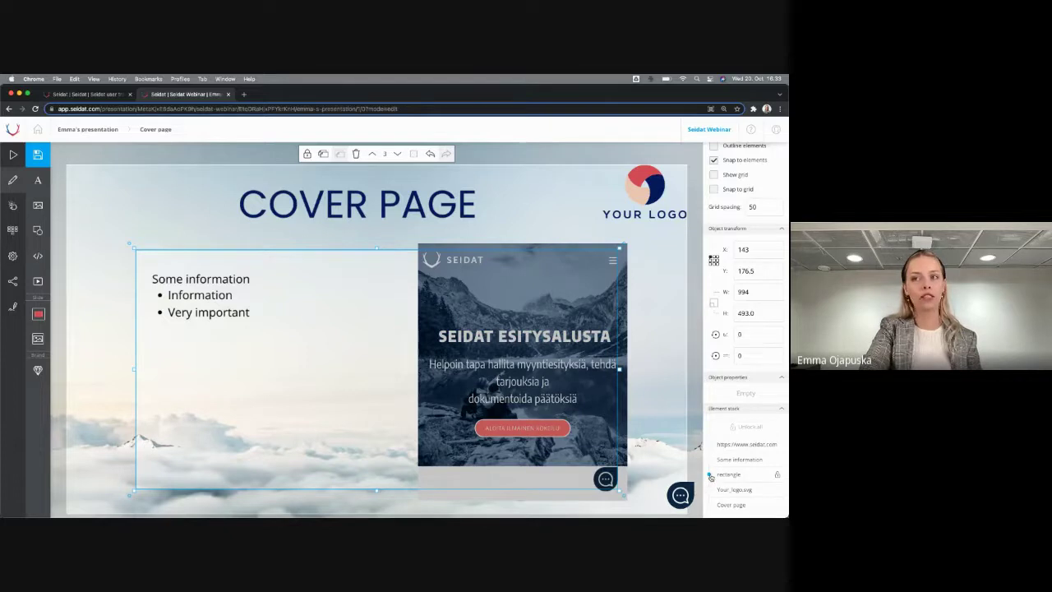
{"action": "left_click", "coordinate": [778, 476]}
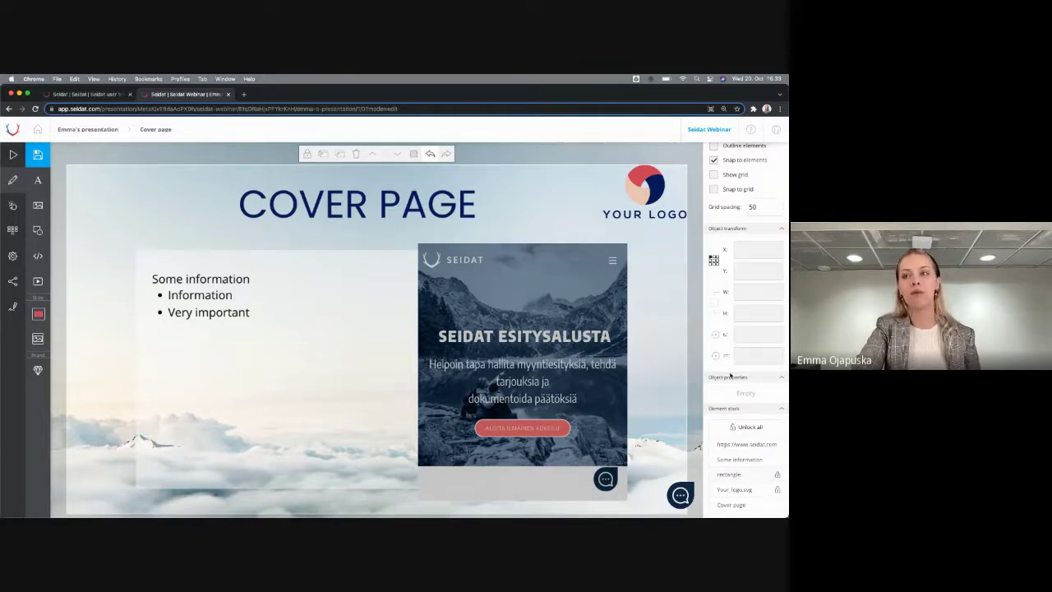
{"action": "left_click", "coordinate": [660, 185]}
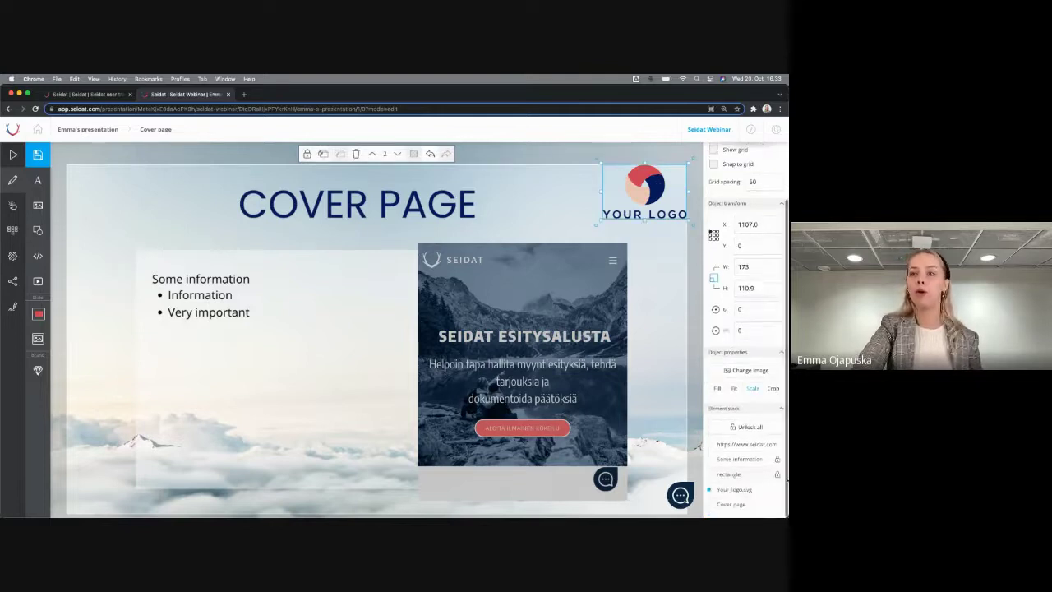
{"action": "left_click", "coordinate": [778, 493]}
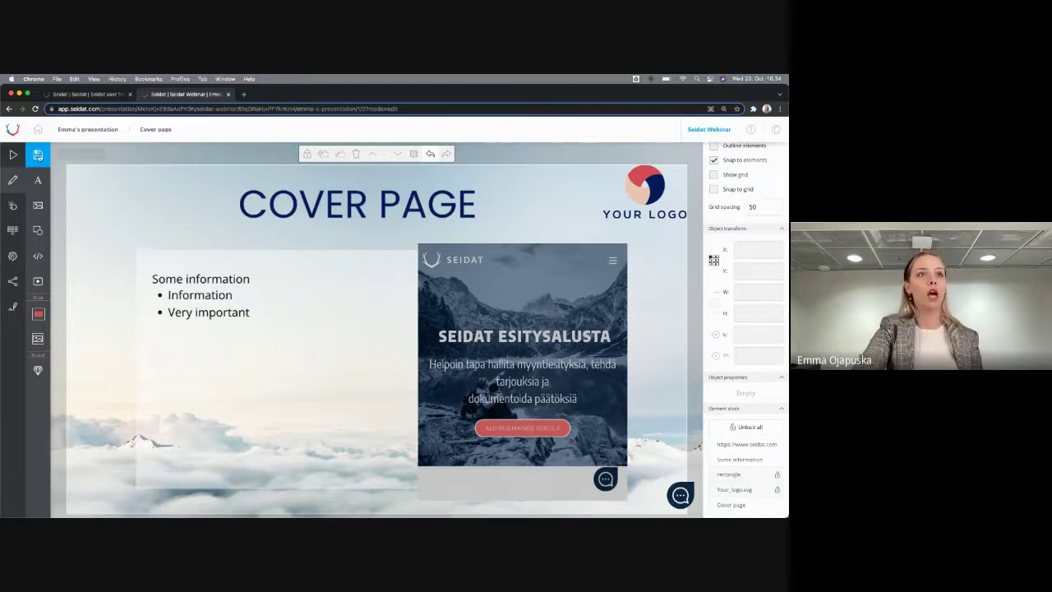
{"action": "left_click", "coordinate": [38, 156]}
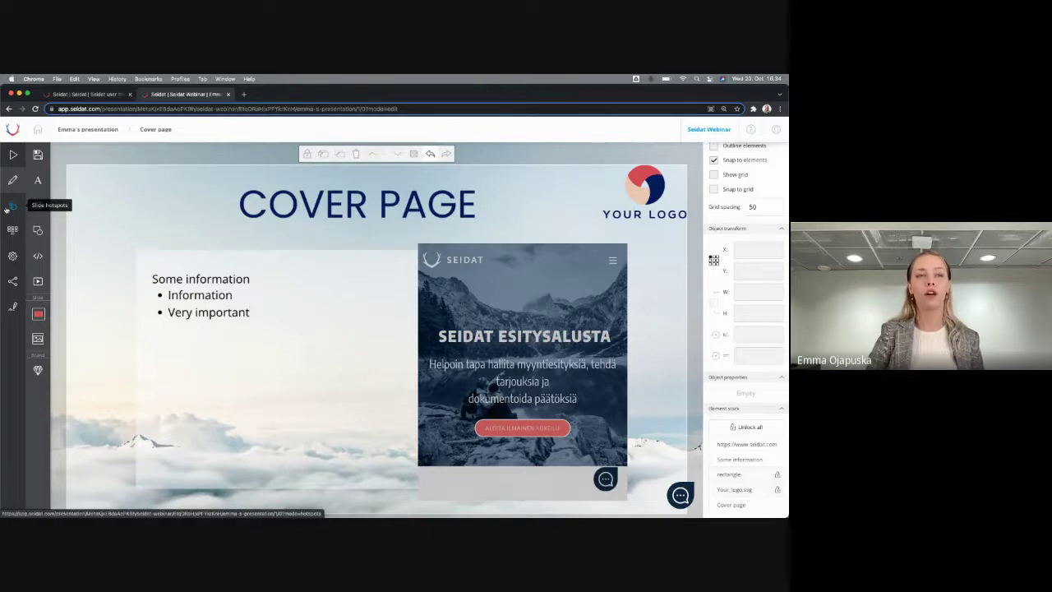
Make the logo a Go to slide hotspot targeting the Common solution slide
{"action": "left_click", "coordinate": [6, 209]}
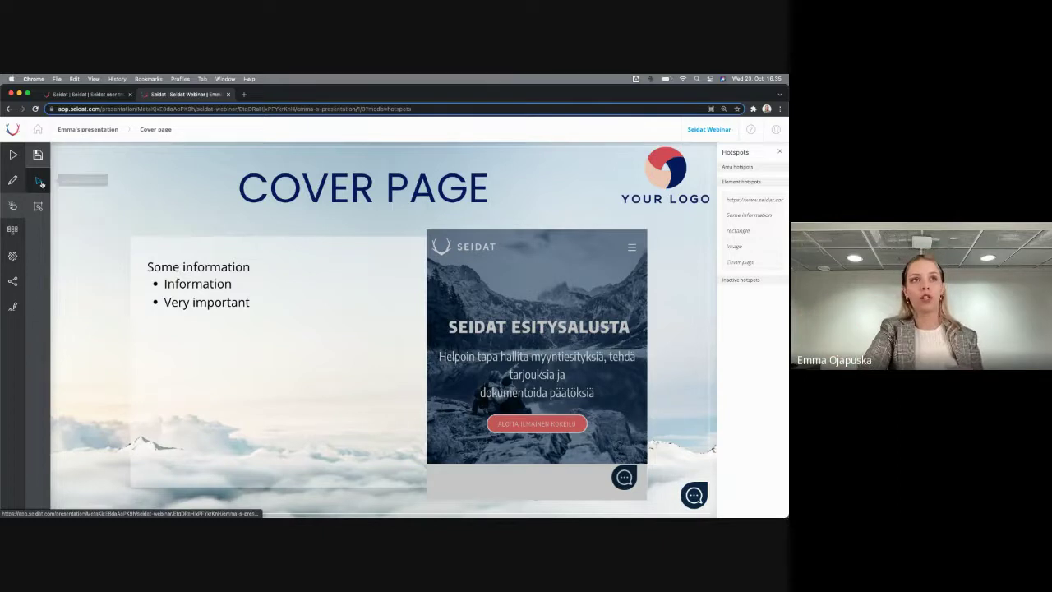
{"action": "left_click", "coordinate": [41, 182]}
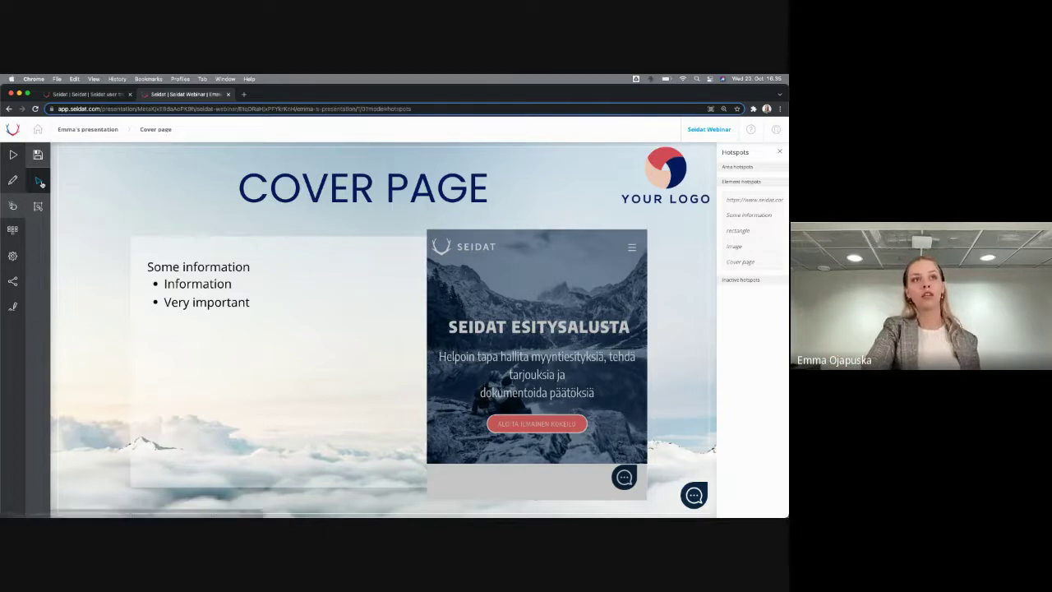
{"action": "left_click", "coordinate": [664, 181]}
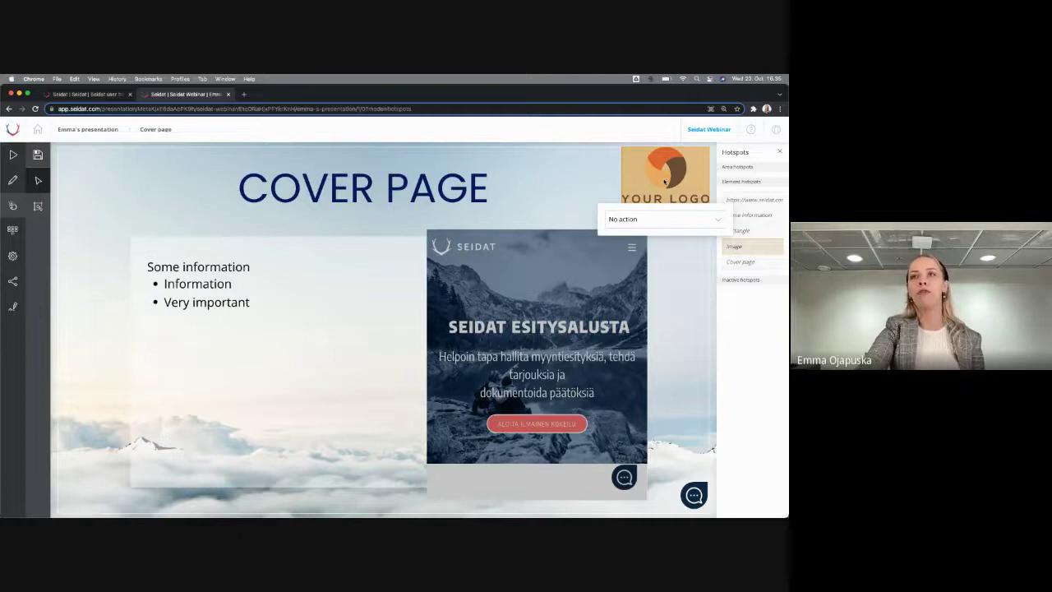
{"action": "left_click", "coordinate": [639, 220]}
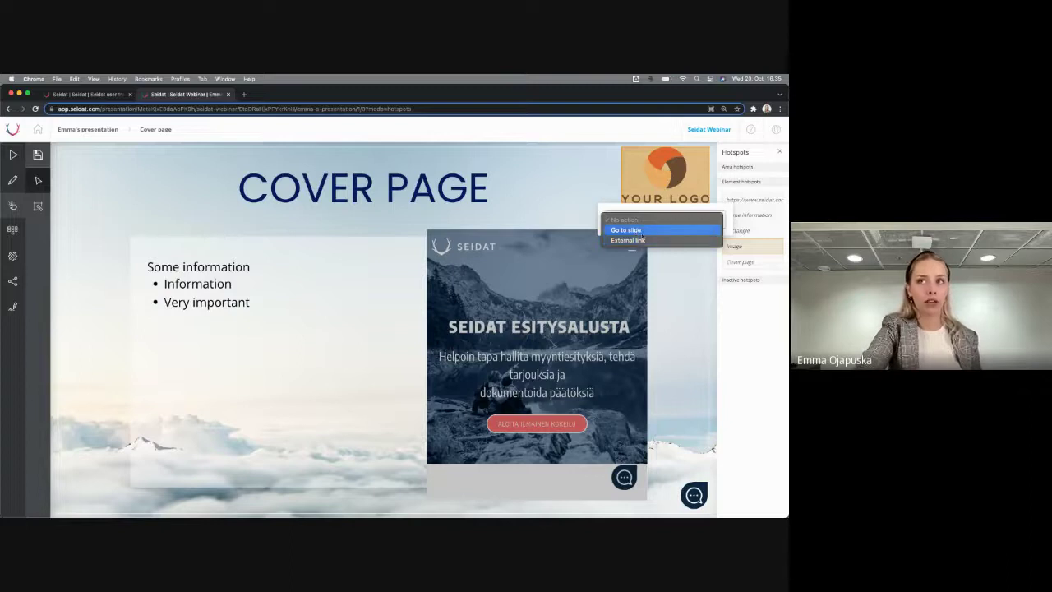
{"action": "left_click", "coordinate": [637, 233]}
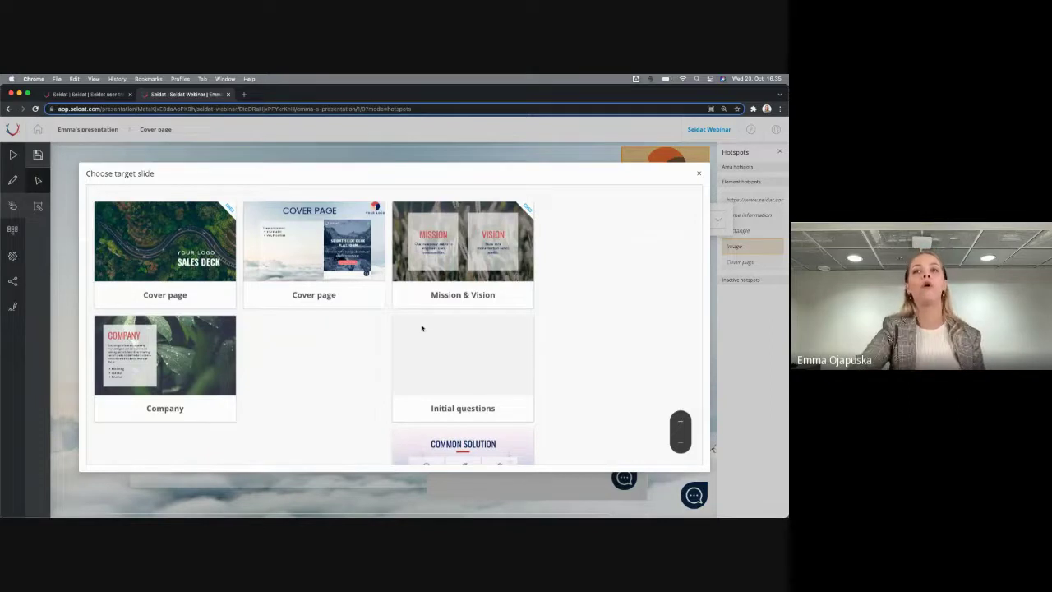
{"action": "scroll", "coordinate": [422, 329], "scroll_direction": "down", "scroll_amount": 2}
{"action": "left_click", "coordinate": [430, 365]}
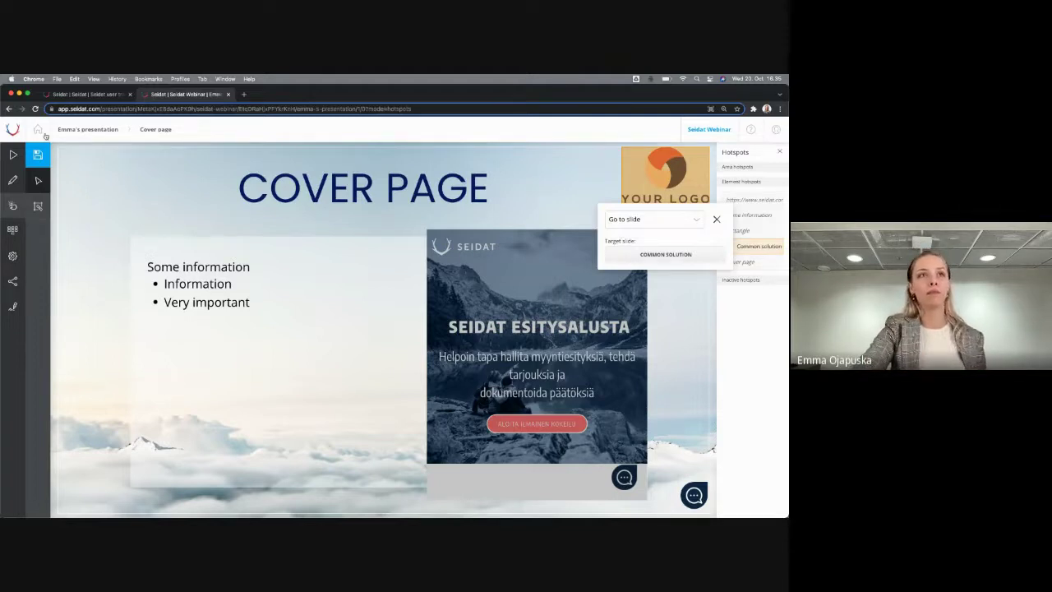
{"action": "left_click", "coordinate": [45, 207]}
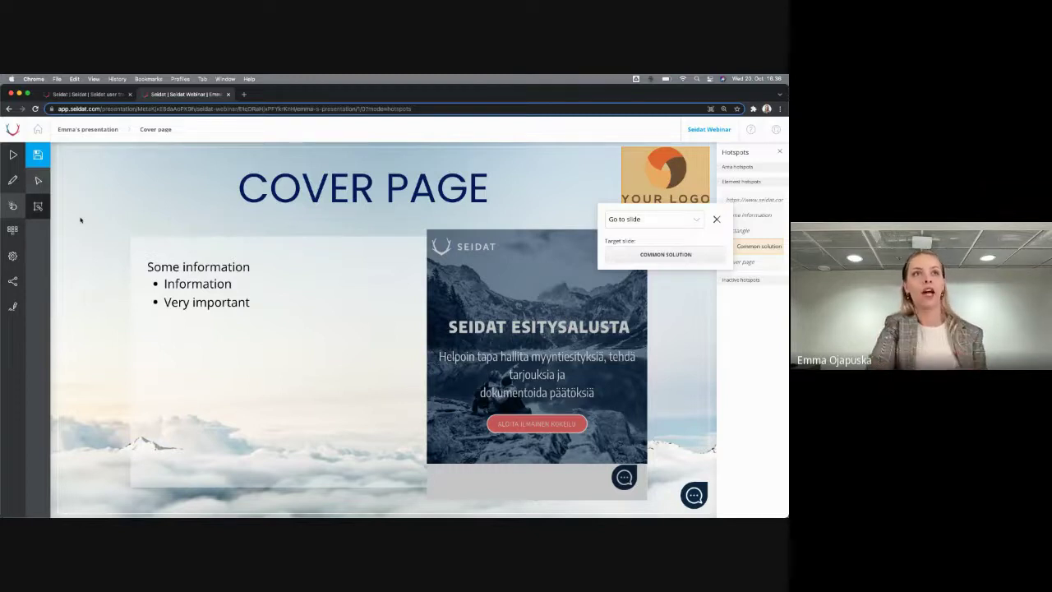
{"action": "left_click_drag", "start_coordinate": [68, 183], "coordinate": [367, 435]}
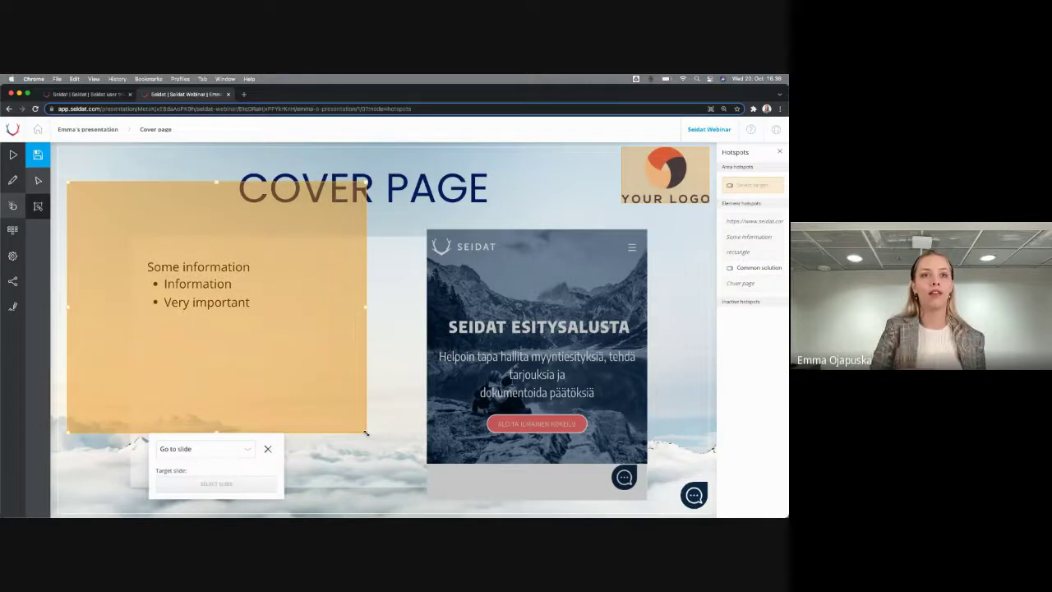
{"action": "left_click", "coordinate": [230, 450]}
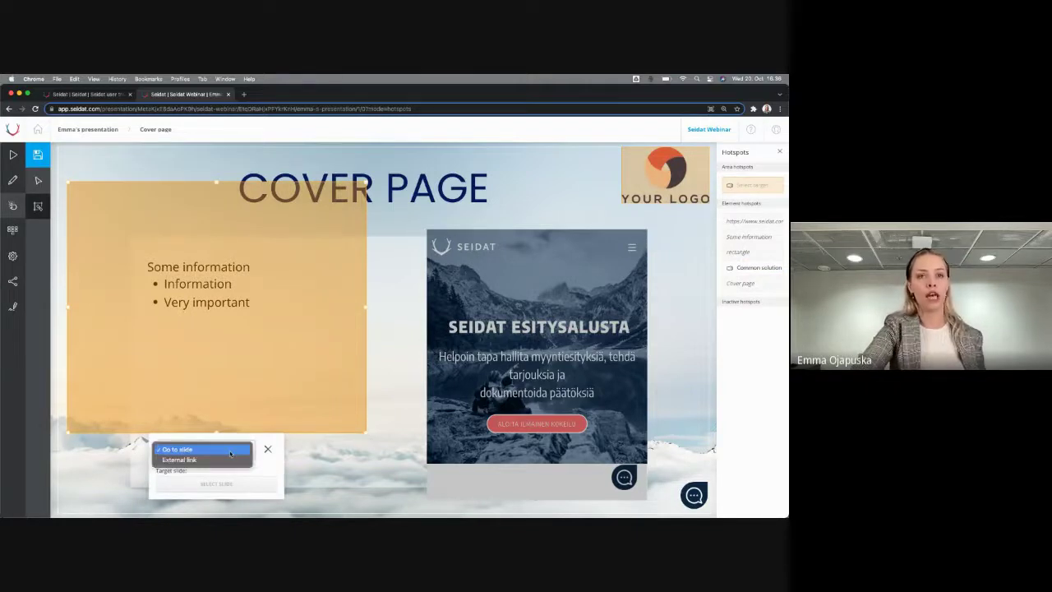
{"action": "left_click", "coordinate": [225, 460]}
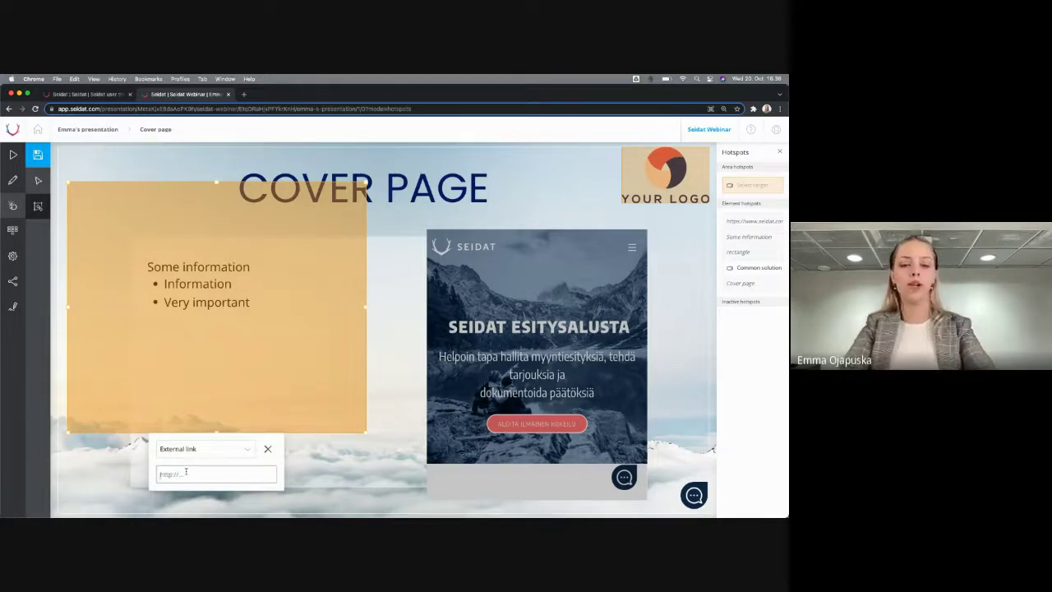
{"action": "type", "text": "www.seid"}
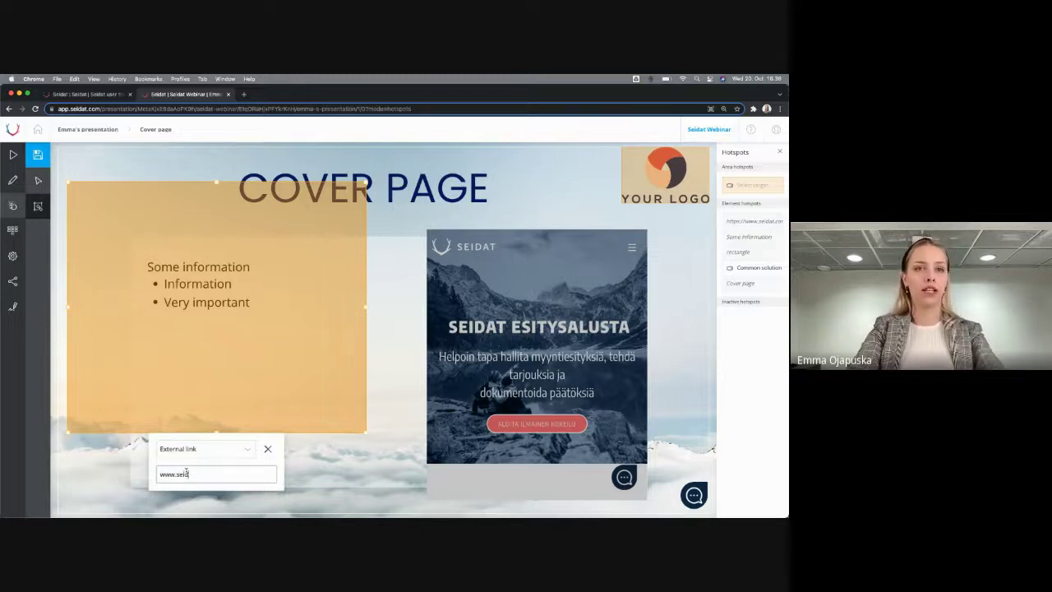
{"action": "type", "text": "at.com"}
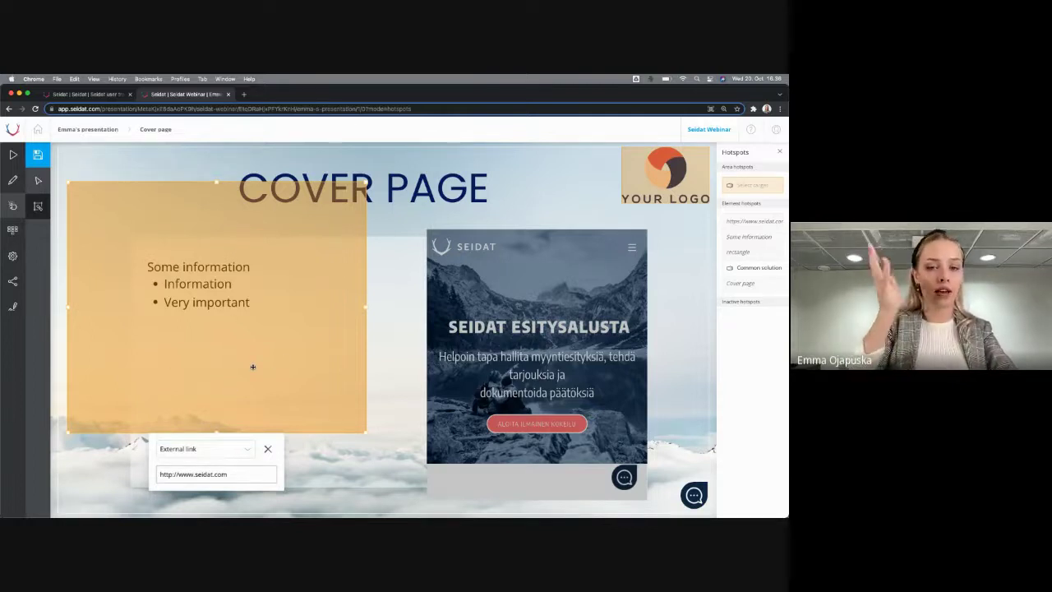
{"action": "left_click", "coordinate": [39, 154]}
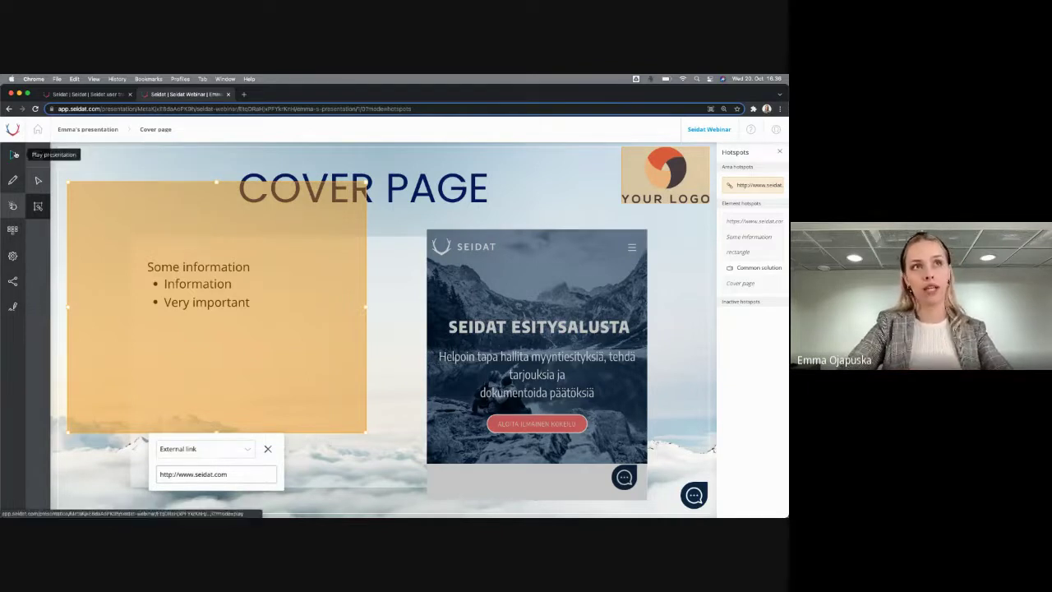
Play the presentation and test the logo's jump to Common solution, then return
{"action": "left_click", "coordinate": [15, 154]}
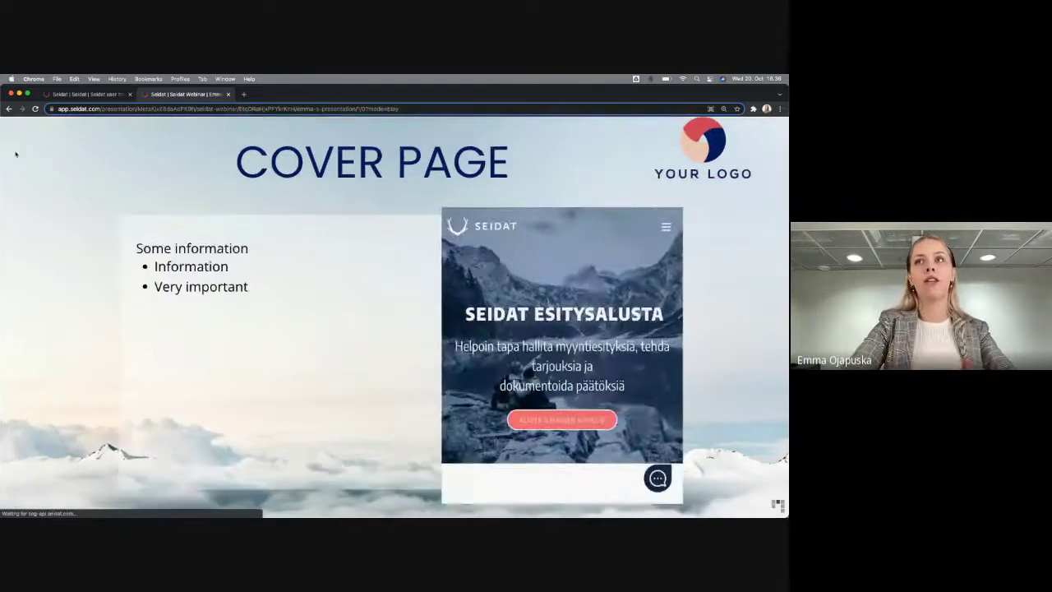
{"action": "left_click", "coordinate": [718, 149]}
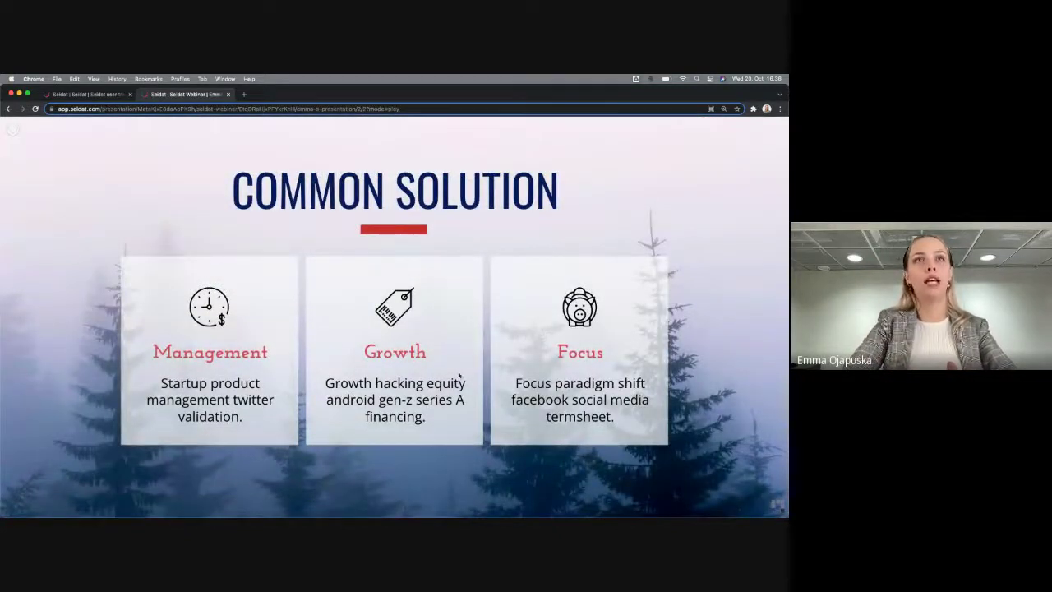
{"action": "left_click", "coordinate": [9, 109]}
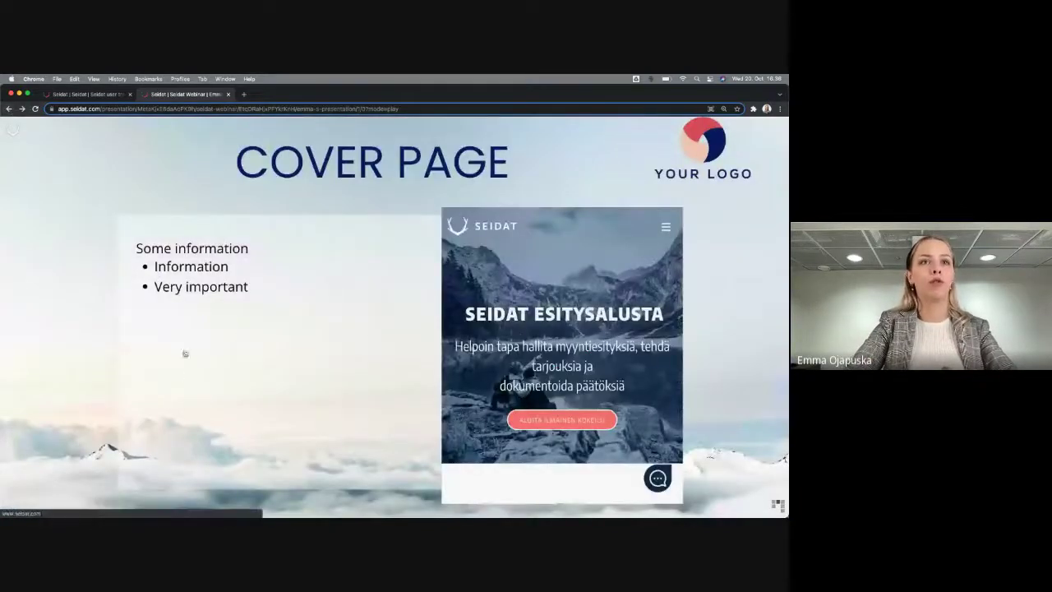
Test the text area's external link, viewing the opened seidat.com site before returning
{"action": "left_click", "coordinate": [171, 356]}
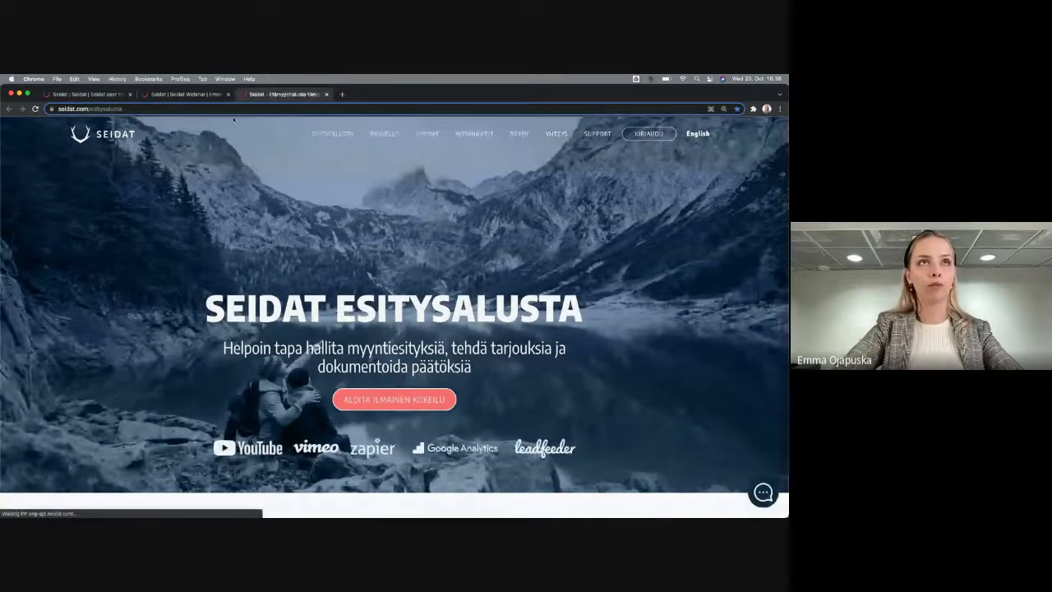
{"action": "left_click", "coordinate": [210, 93]}
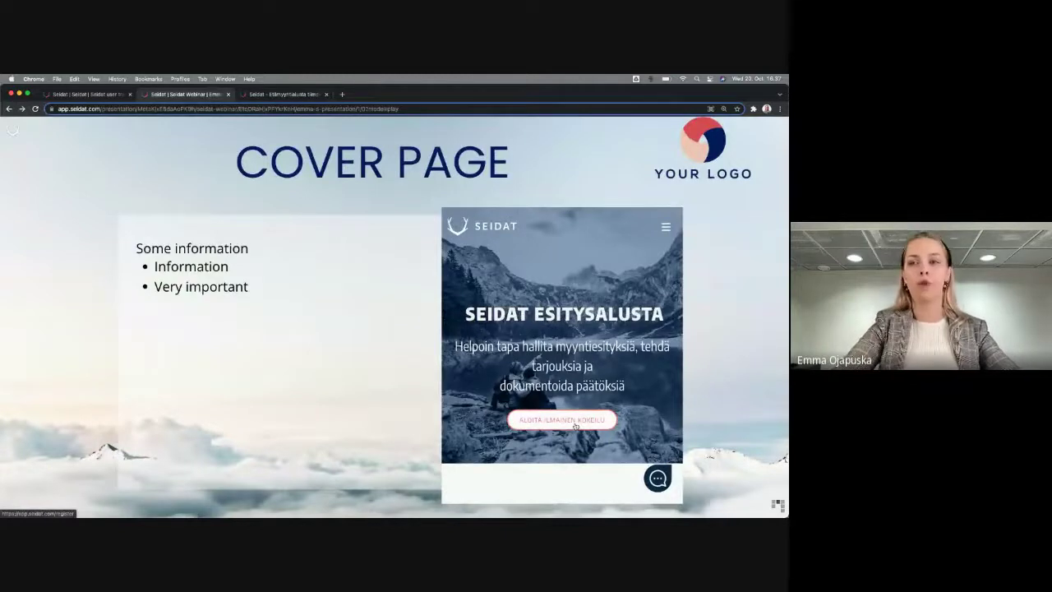
{"action": "scroll", "coordinate": [617, 369], "scroll_direction": "down", "scroll_amount": 5}
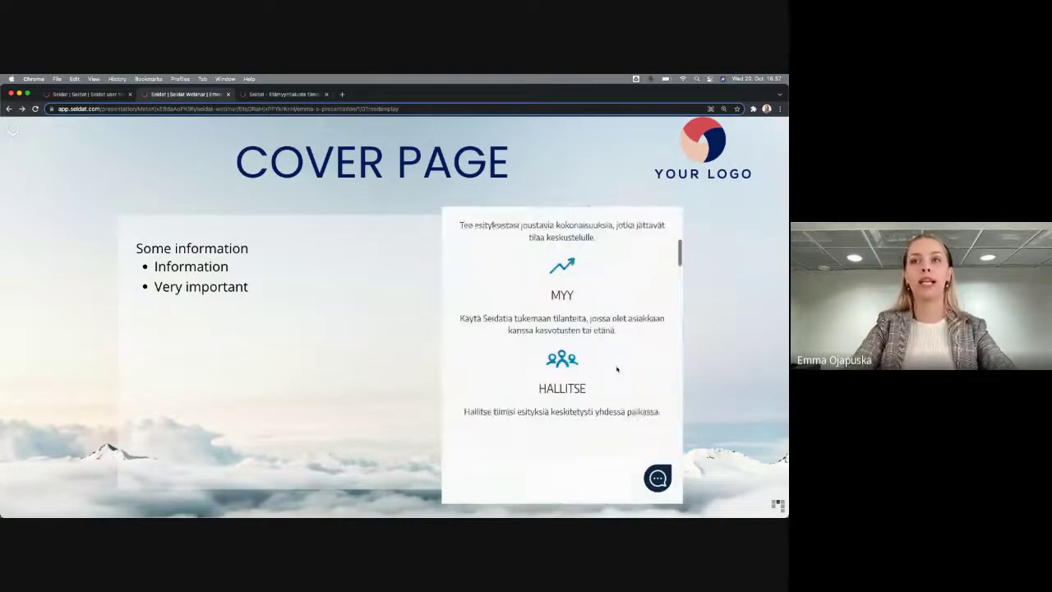
{"action": "scroll", "coordinate": [617, 369], "scroll_direction": "down", "scroll_amount": 10}
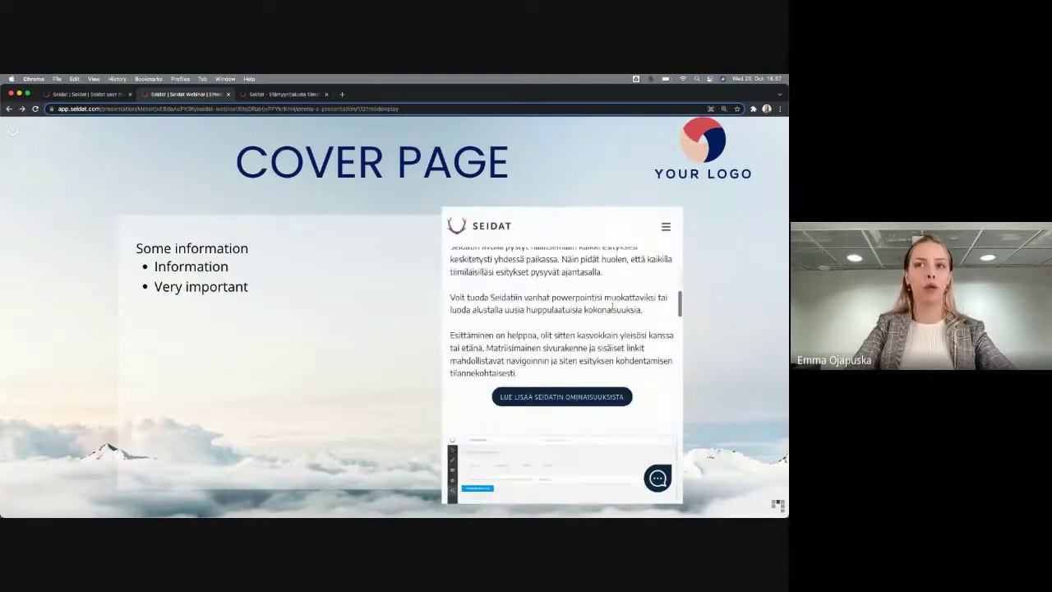
{"action": "scroll", "coordinate": [613, 306], "scroll_direction": "down", "scroll_amount": 3}
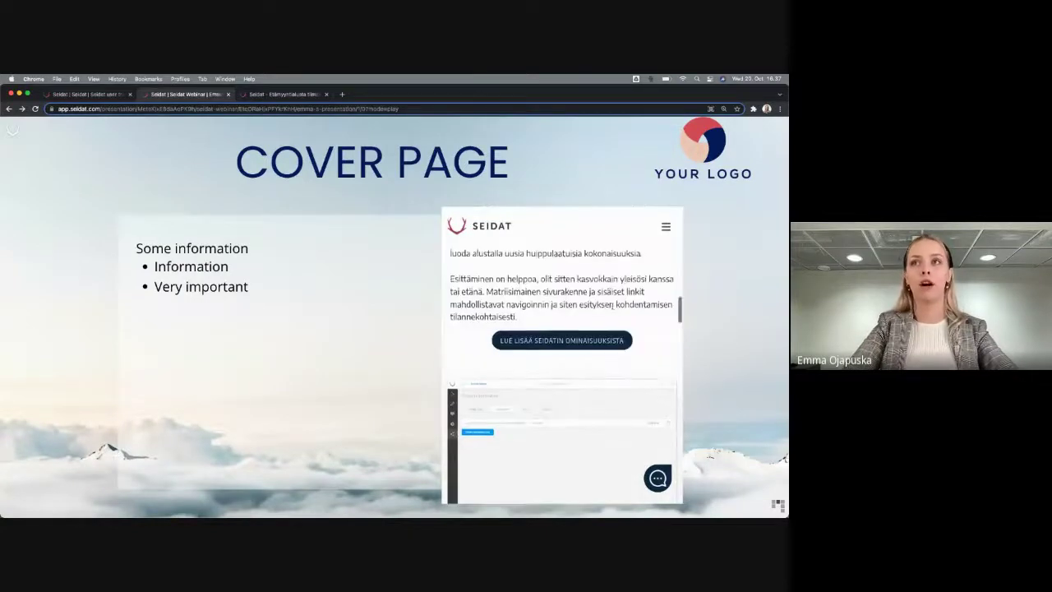
{"action": "left_click", "coordinate": [269, 95]}
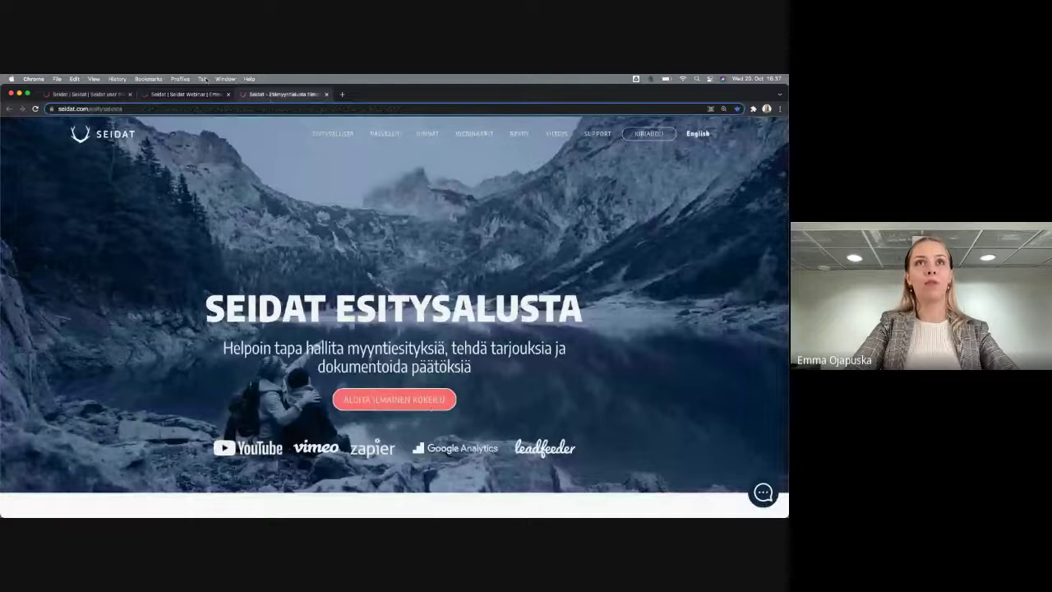
{"action": "left_click", "coordinate": [189, 94]}
Browse the embedded website to its WEBINAARIT page
{"action": "scroll", "coordinate": [641, 313], "scroll_direction": "down", "scroll_amount": 5}
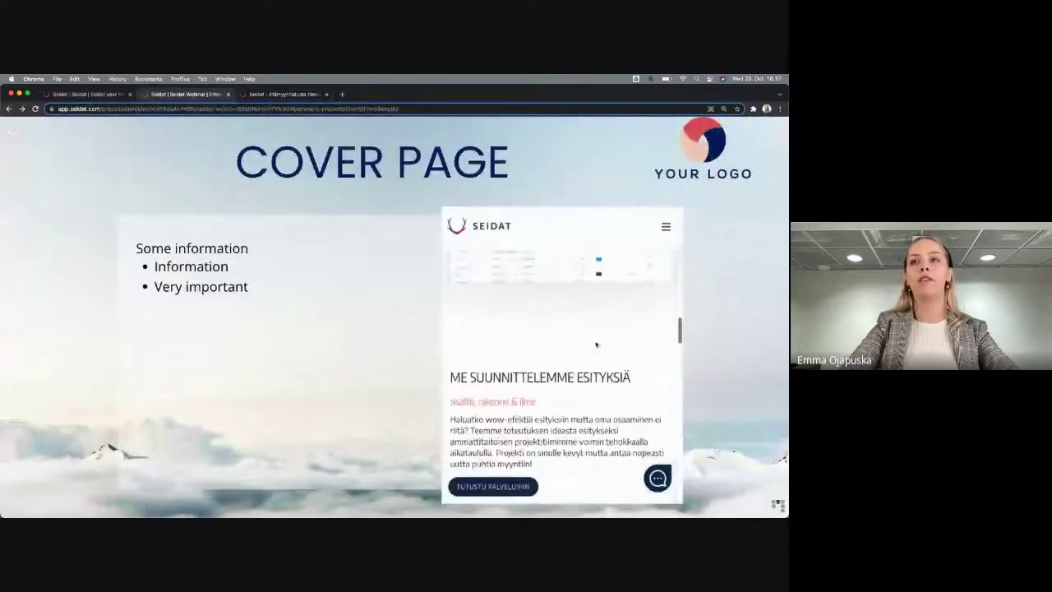
{"action": "left_click", "coordinate": [666, 229]}
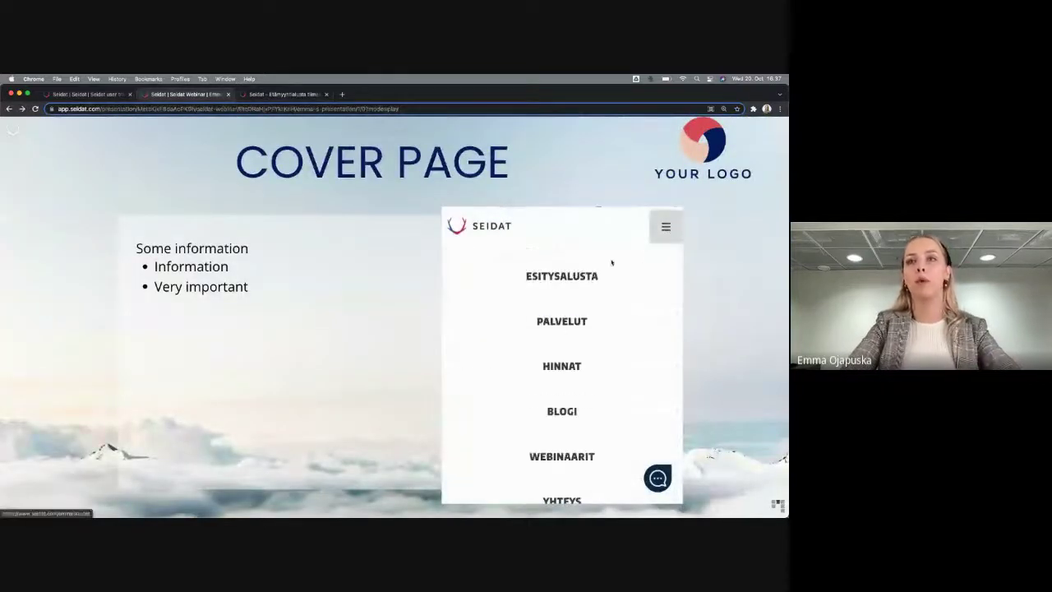
{"action": "left_click", "coordinate": [576, 458]}
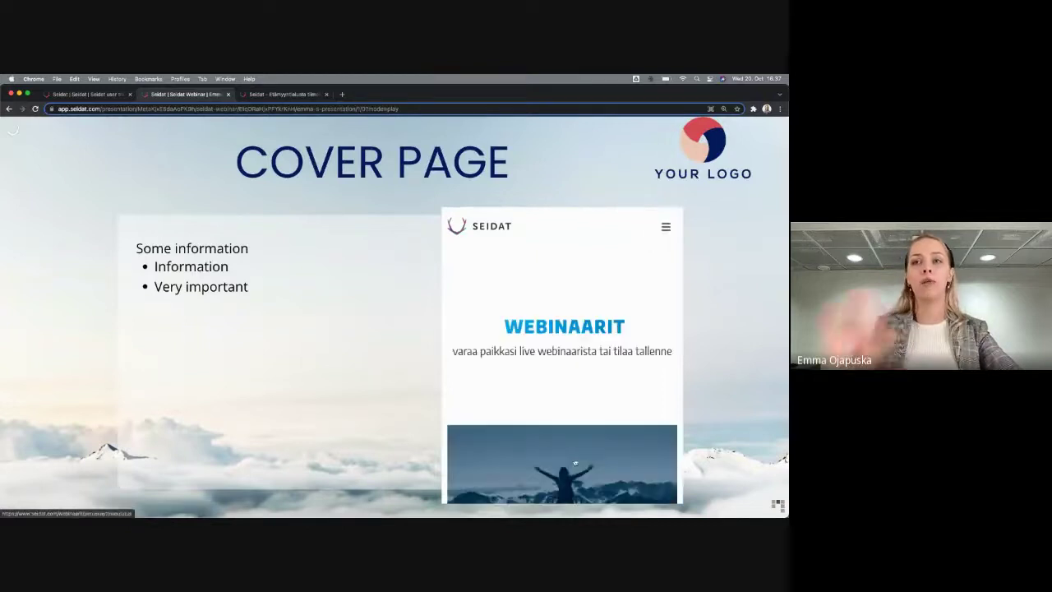
{"action": "scroll", "coordinate": [595, 320], "scroll_direction": "down", "scroll_amount": 5}
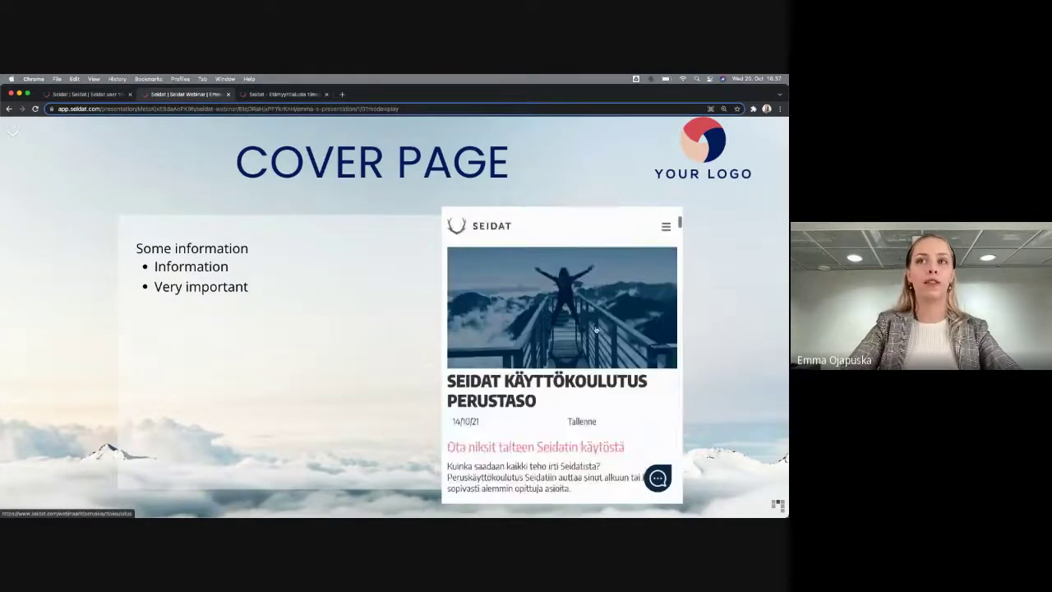
{"action": "scroll", "coordinate": [595, 320], "scroll_direction": "down", "scroll_amount": 8}
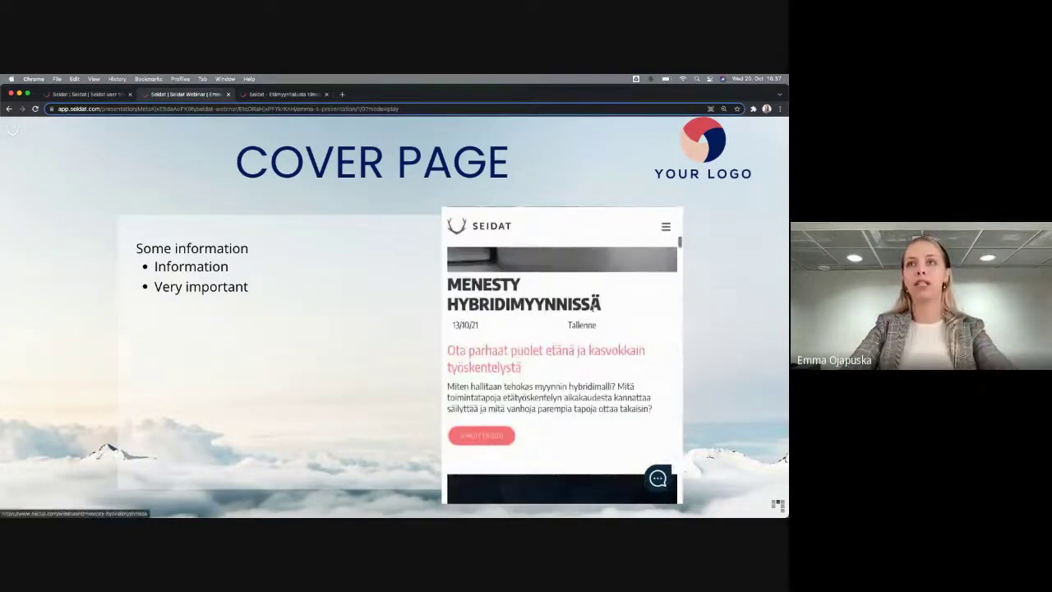
{"action": "scroll", "coordinate": [594, 312], "scroll_direction": "down", "scroll_amount": 1}
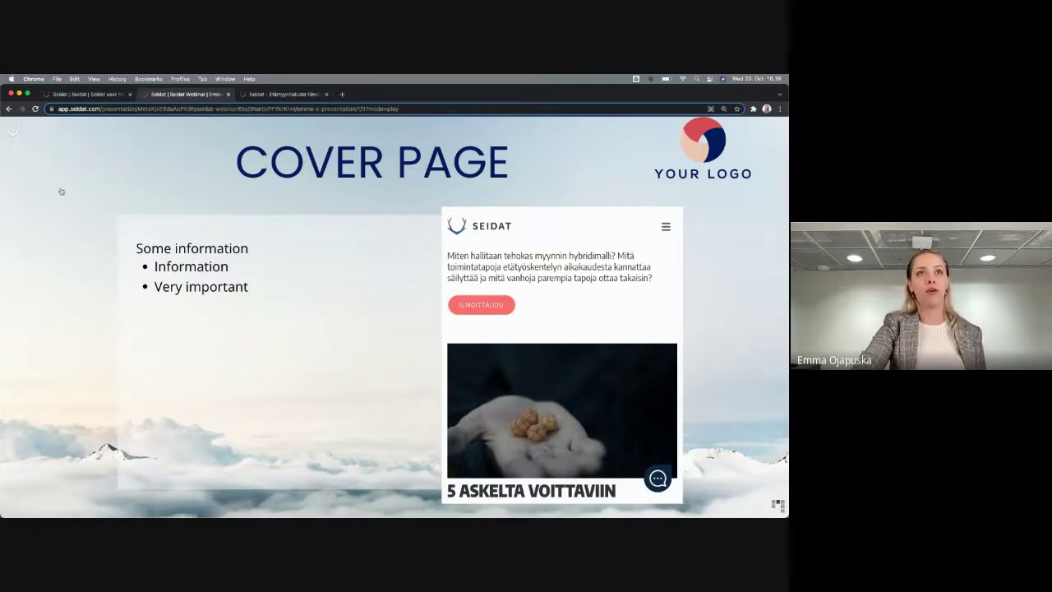
Restore the top menu and return home to the Presentations list
{"action": "left_click", "coordinate": [11, 135]}
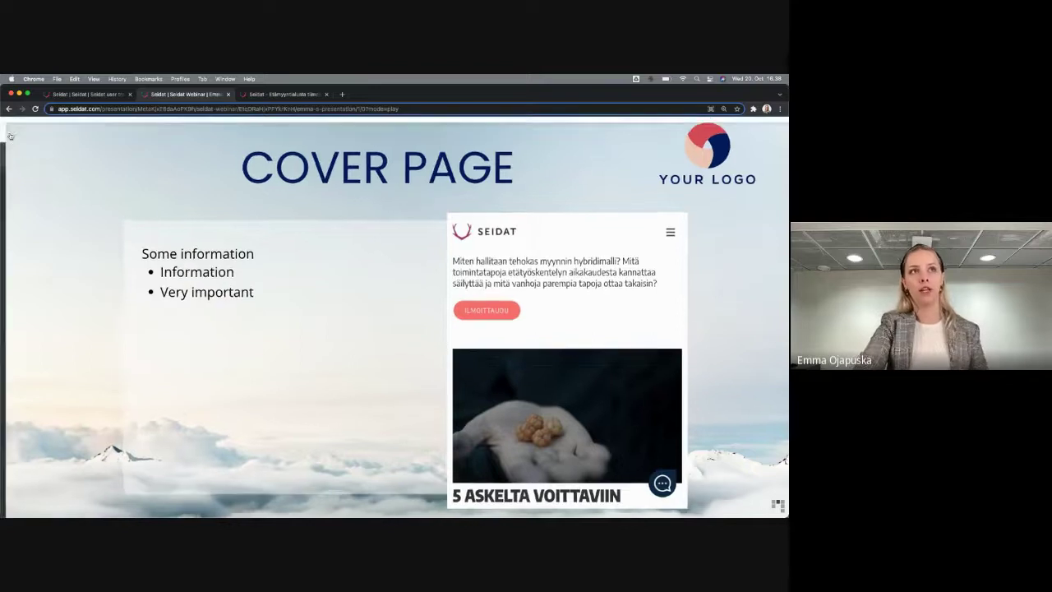
{"action": "left_click", "coordinate": [38, 131]}
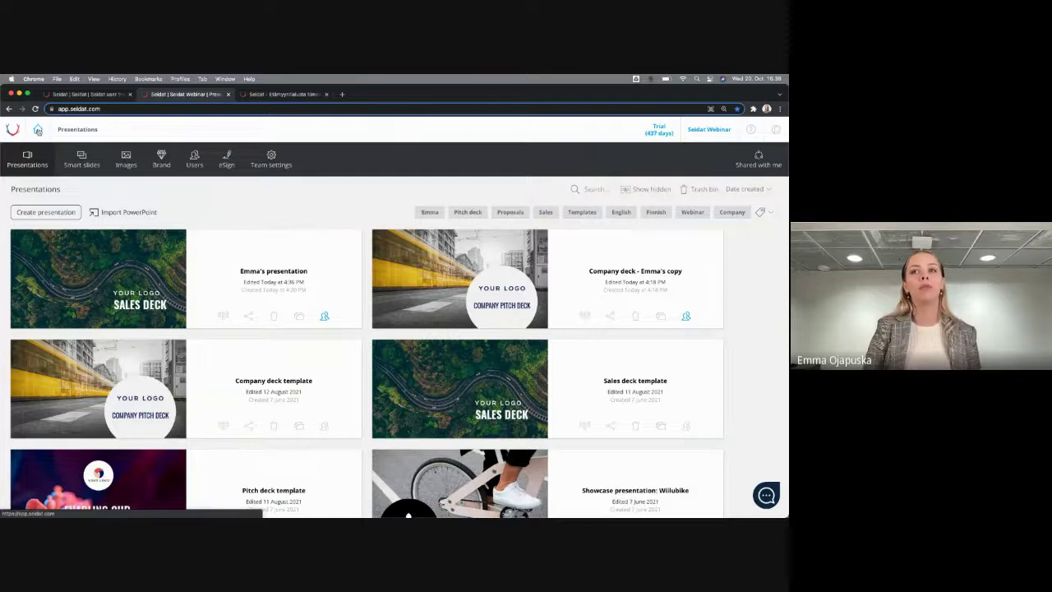
{"action": "mouse_move", "coordinate": [86, 280]}
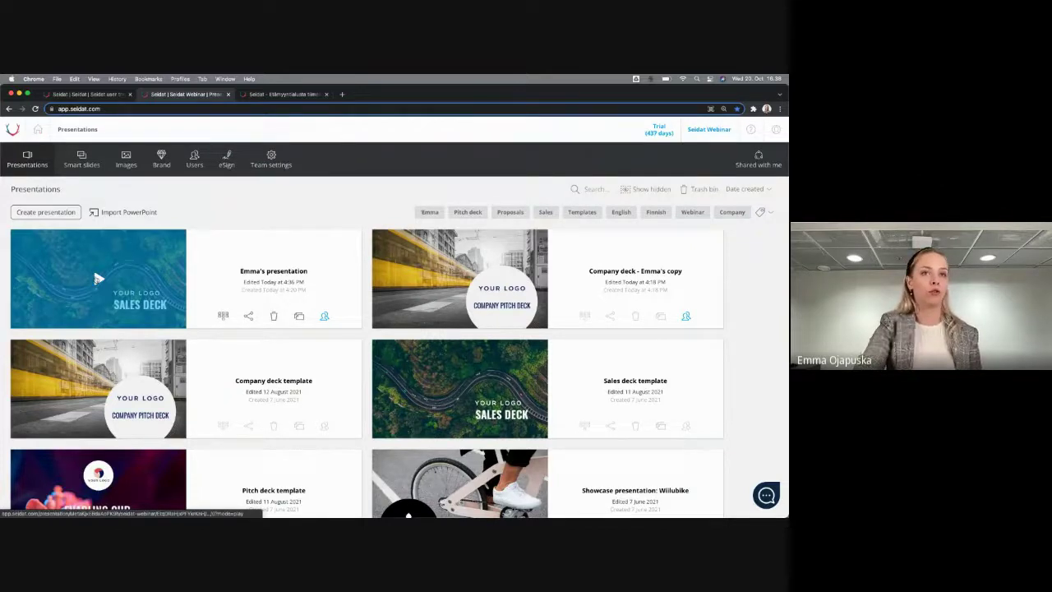
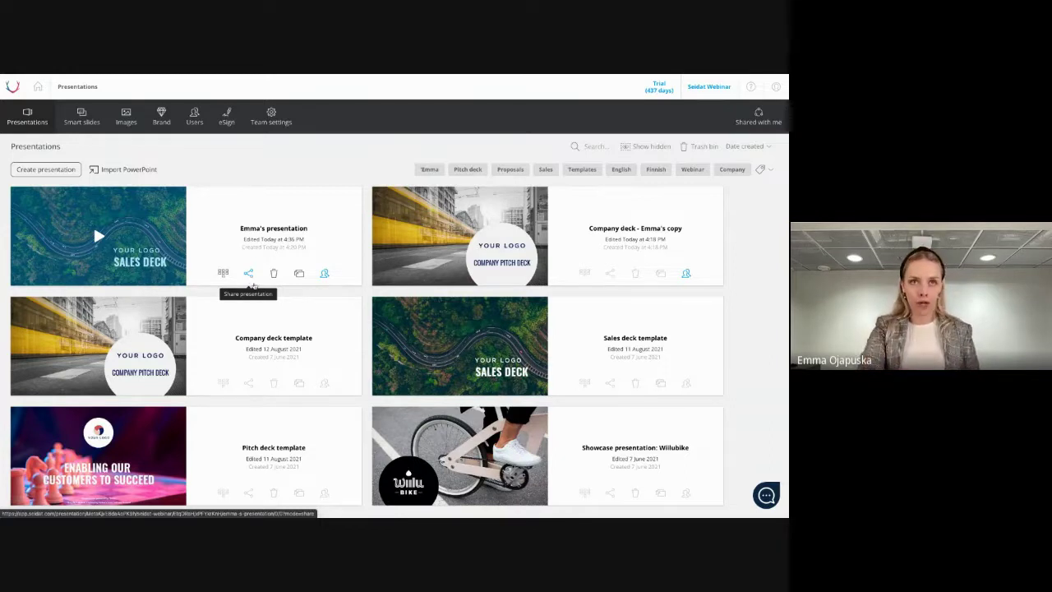
Open the Share presentation page for the sales deck card
{"action": "left_click", "coordinate": [251, 273]}
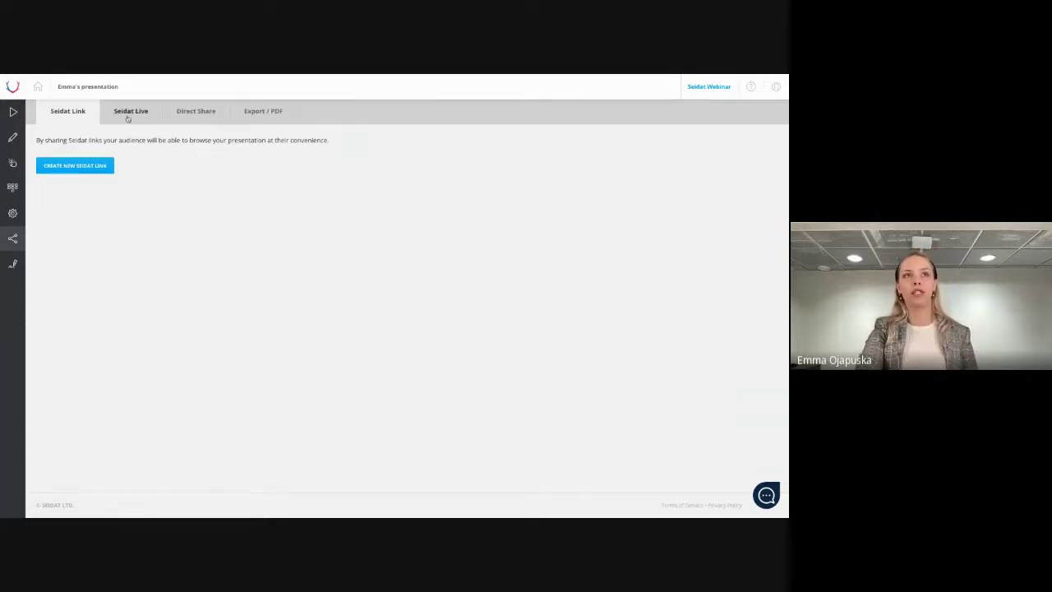
Create a new Seidat Live link from the Seidat Live tab
{"action": "left_click", "coordinate": [127, 119]}
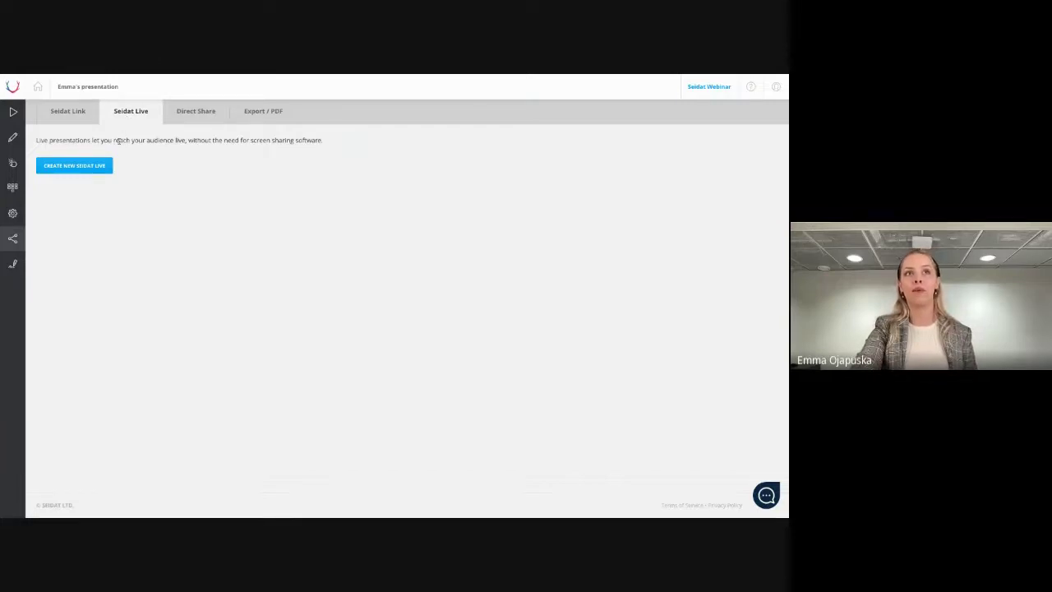
{"action": "left_click", "coordinate": [98, 165]}
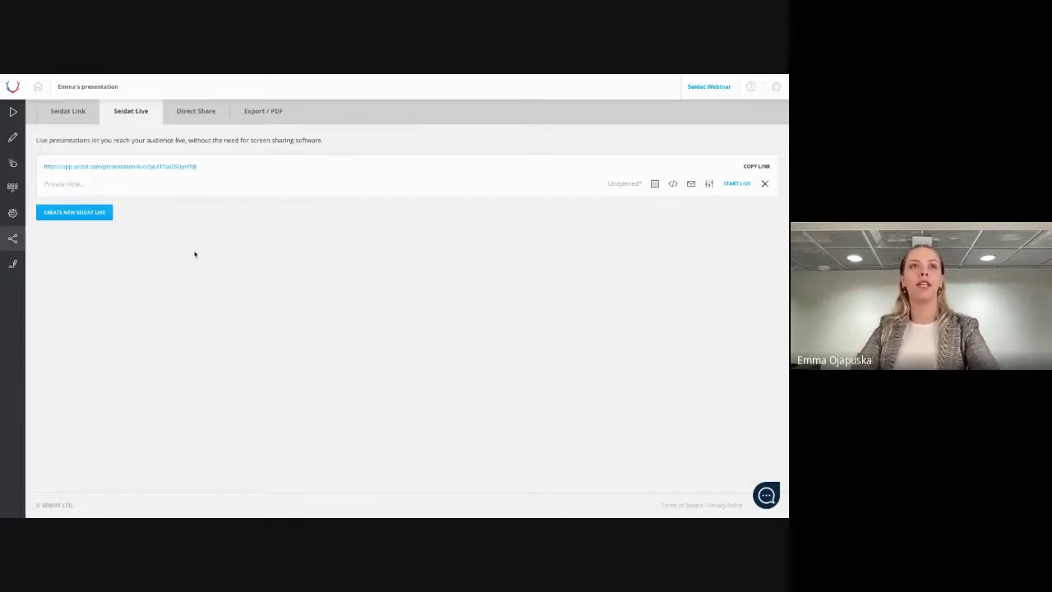
Leave full screen, copy the new live link, and bring up its 'Send live link via email' form
{"action": "key", "text": "ctrl+super+f"}
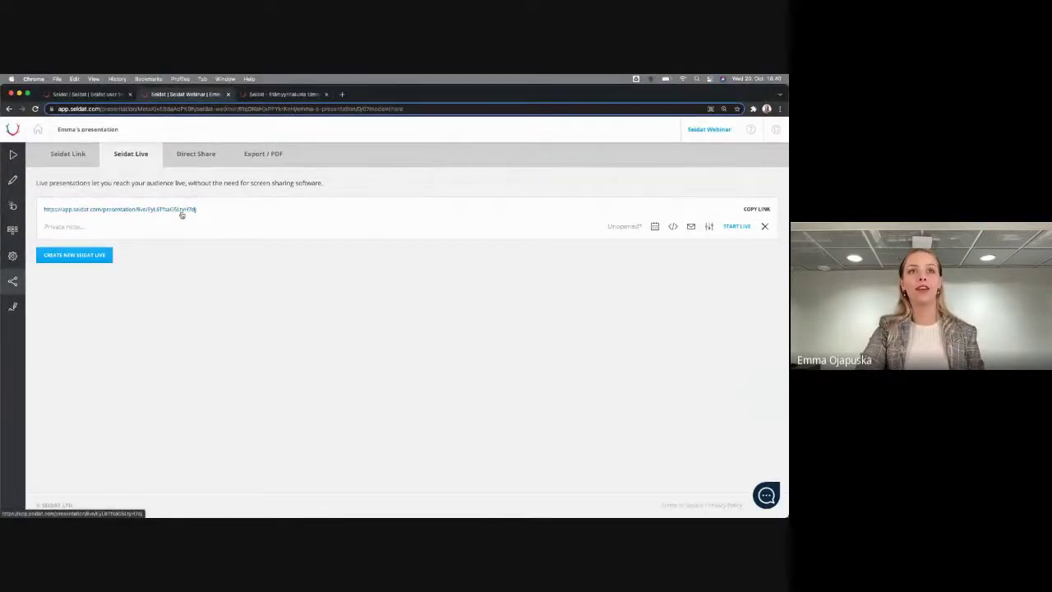
{"action": "left_click", "coordinate": [758, 209]}
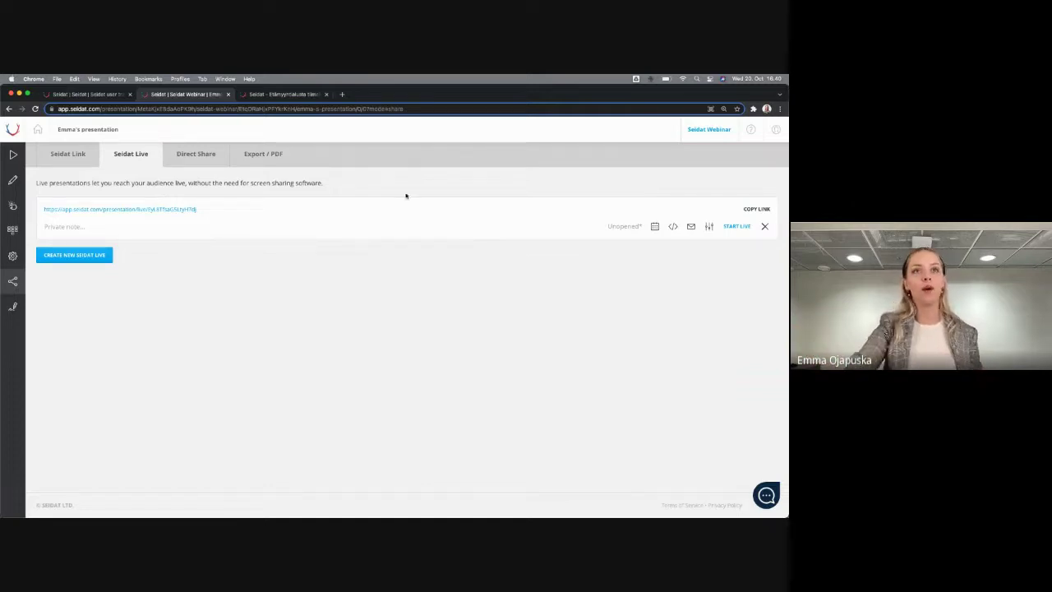
{"action": "left_click", "coordinate": [757, 209]}
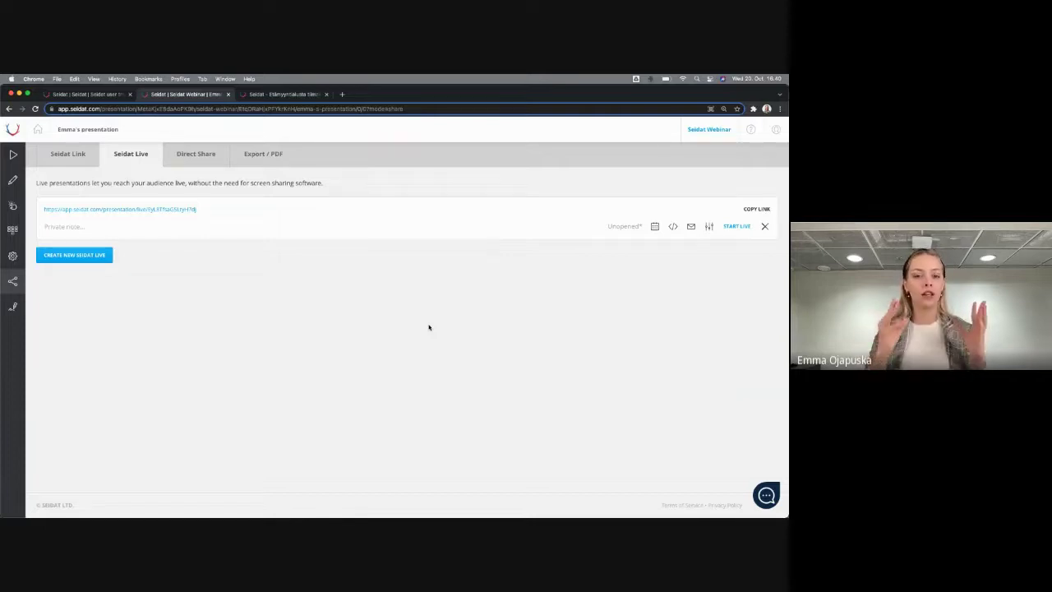
{"action": "left_click", "coordinate": [692, 227]}
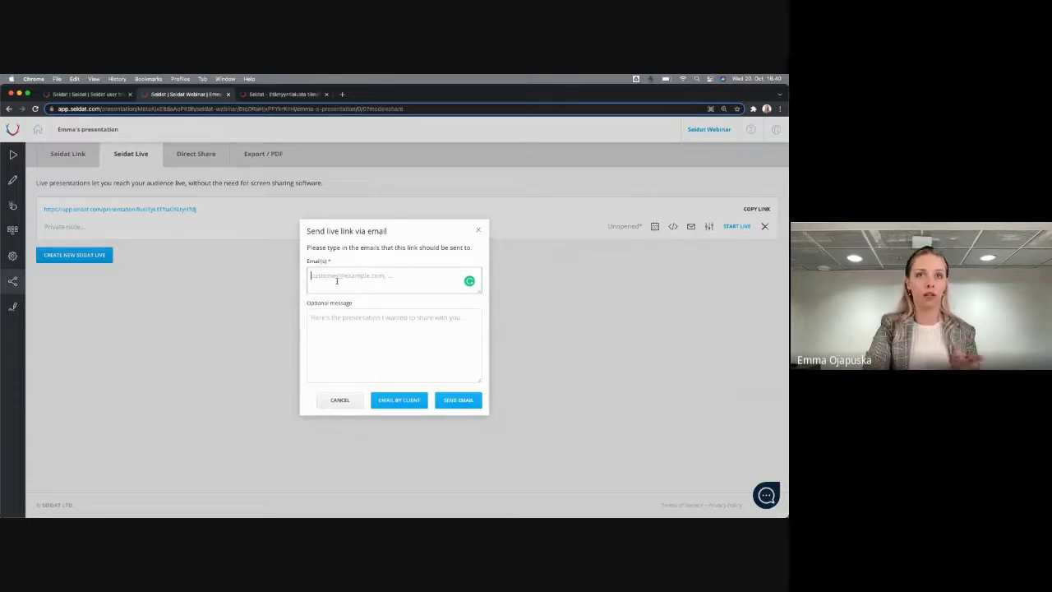
Dismiss the 'Send live link via email' dialog without sending anything
{"action": "left_click", "coordinate": [619, 289]}
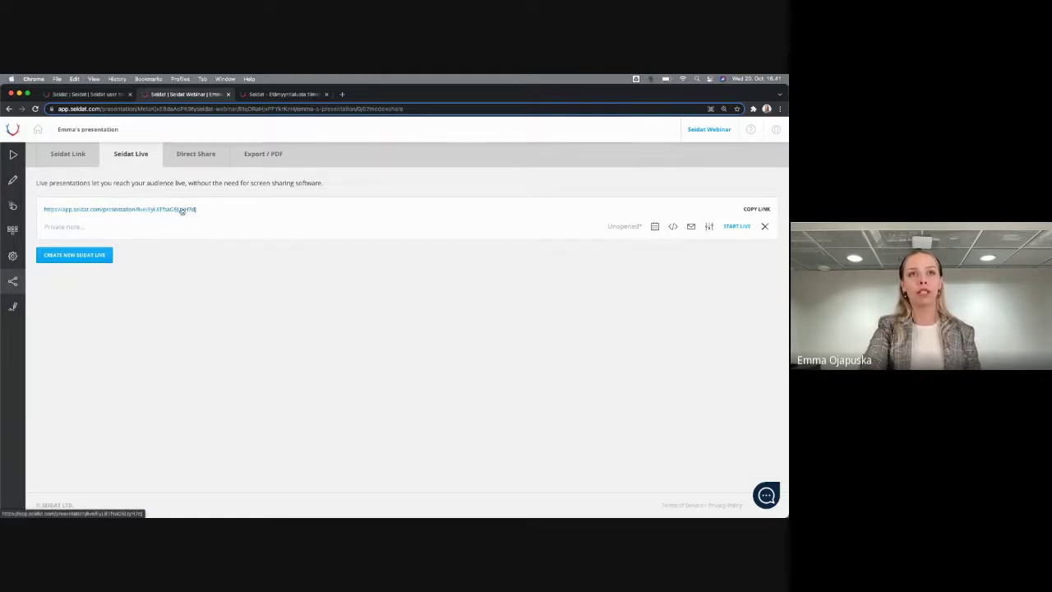
Open the Seidat Live URL in a new tab and switch to presenter view
{"action": "left_click", "coordinate": [149, 210]}
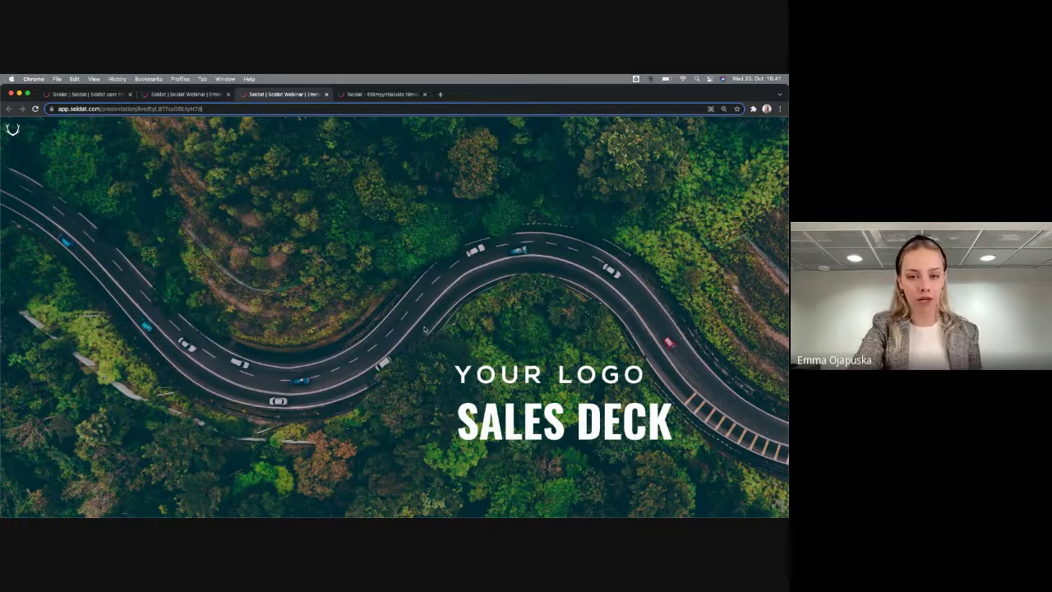
{"action": "key", "text": "Escape"}
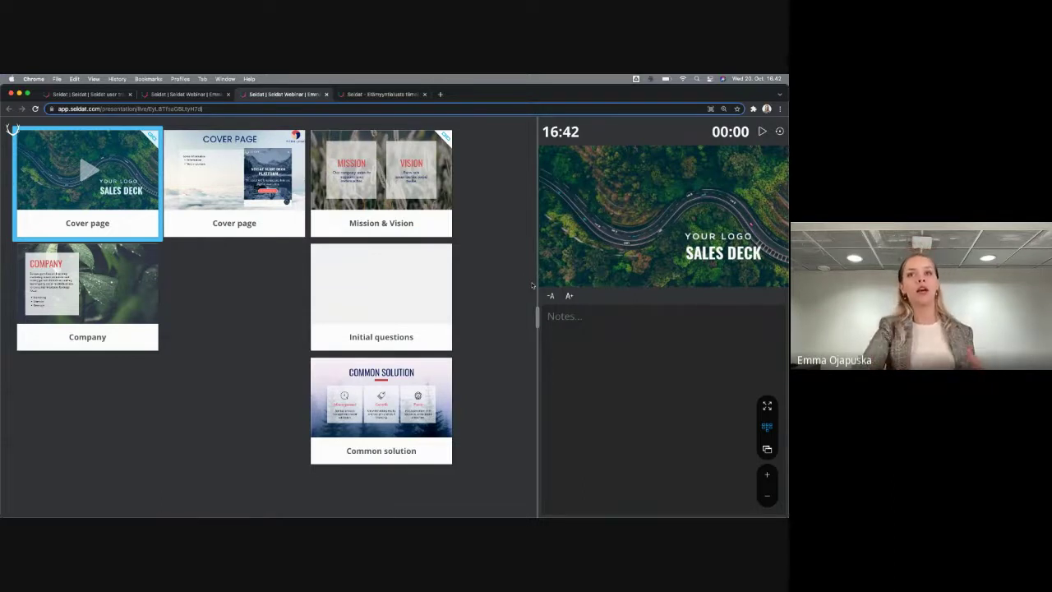
Advance the presenter view from Initial questions to the Company slide
{"action": "left_click", "coordinate": [424, 280]}
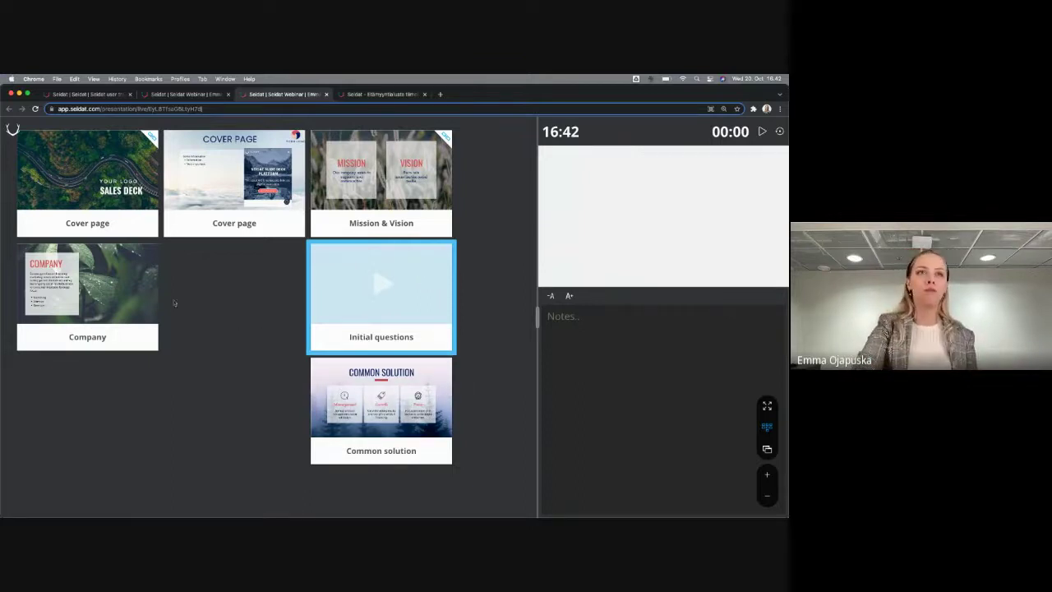
{"action": "left_click", "coordinate": [136, 292]}
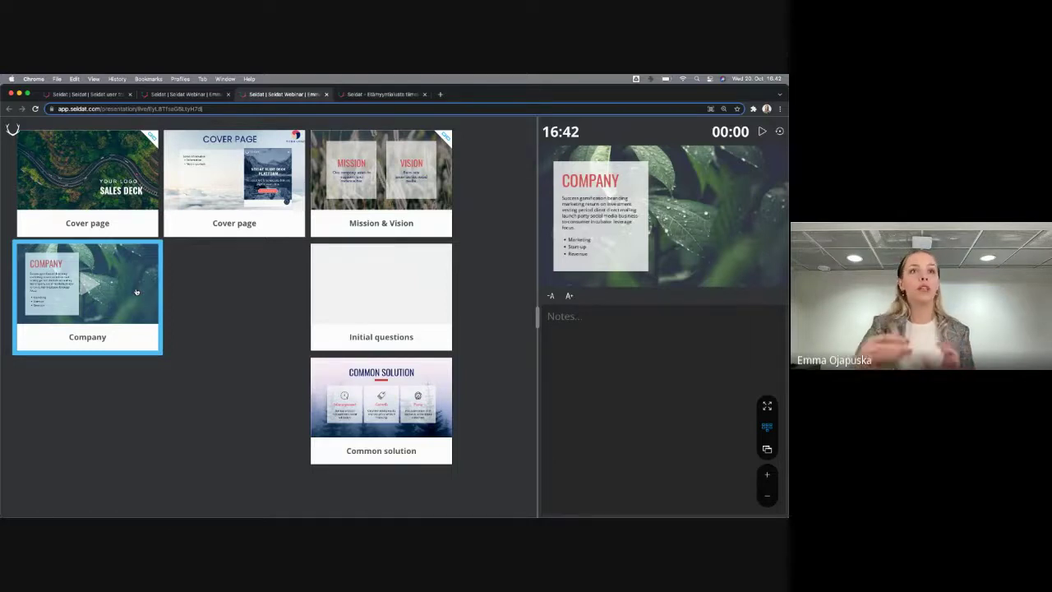
Open the live link in a viewer tab showing the Company slide and reveal its controls
{"action": "left_click", "coordinate": [169, 93]}
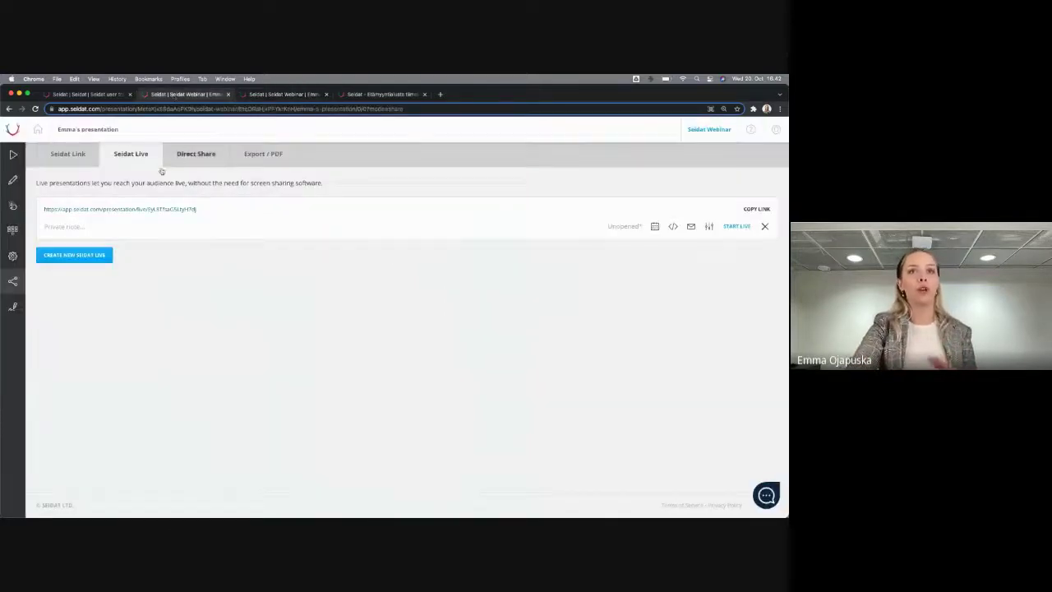
{"action": "left_click", "coordinate": [167, 216]}
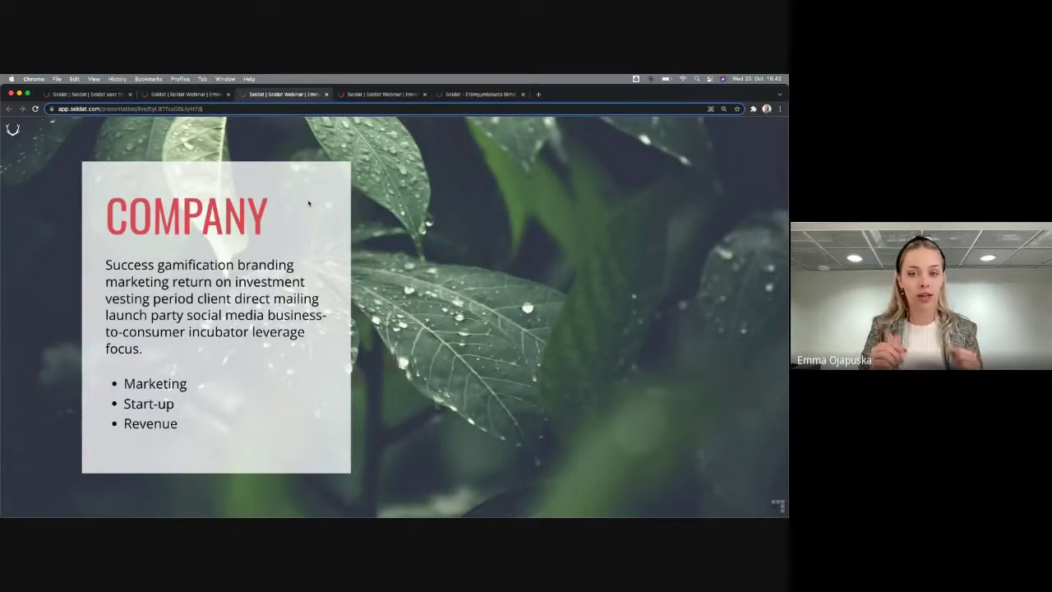
{"action": "left_click", "coordinate": [207, 93]}
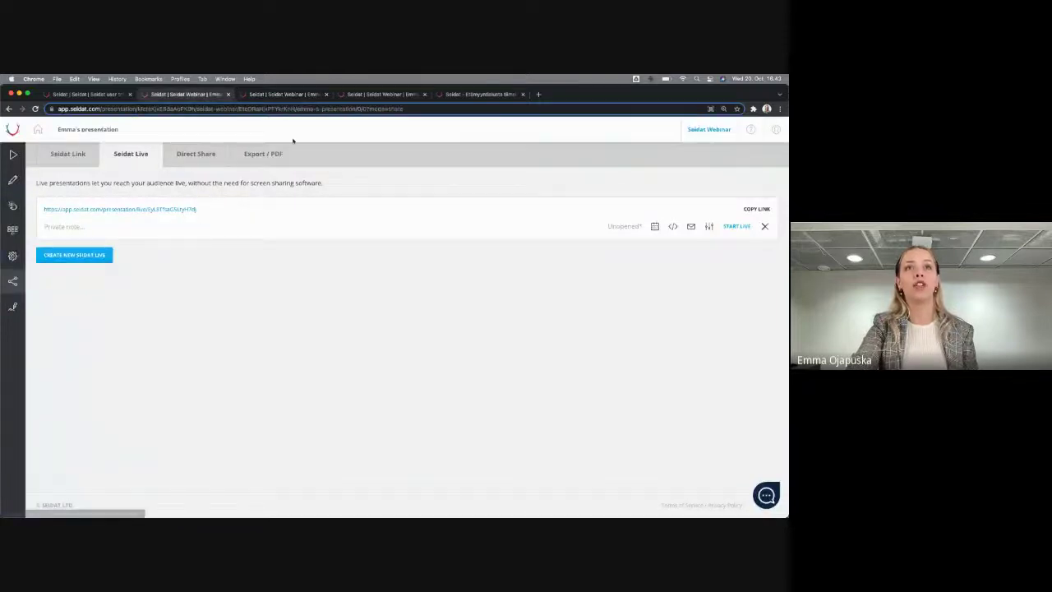
{"action": "left_click", "coordinate": [282, 94]}
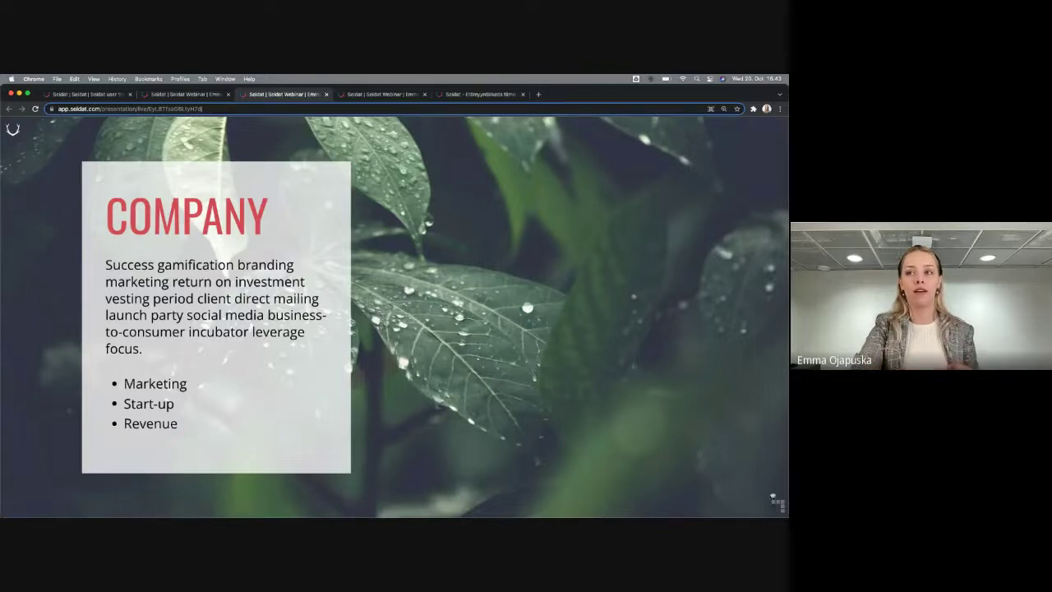
{"action": "left_click", "coordinate": [780, 506]}
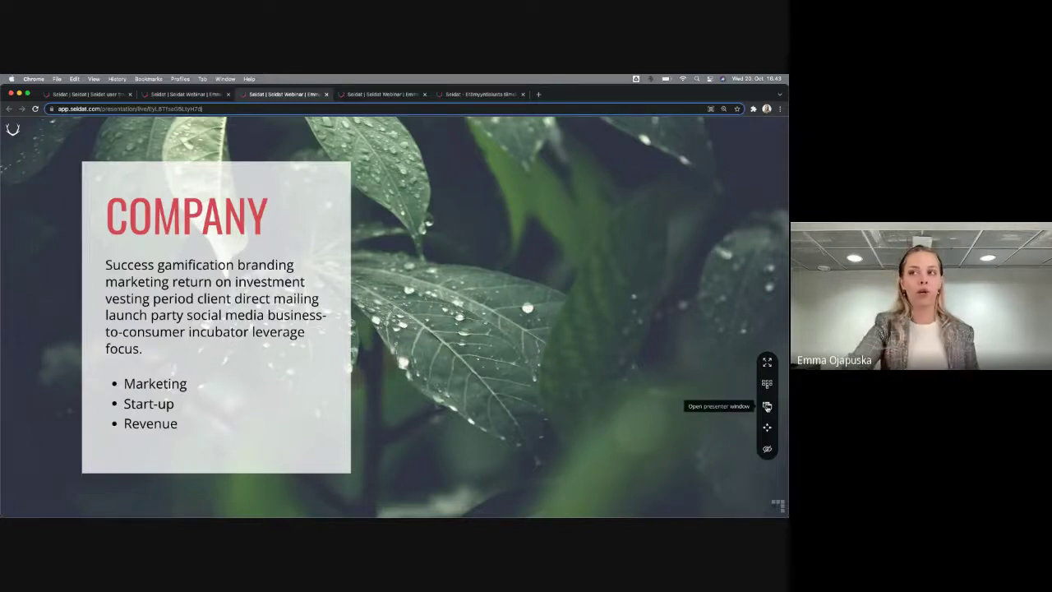
Open a separate presenter window, shrink it and move it off the slide
{"action": "left_click", "coordinate": [768, 406]}
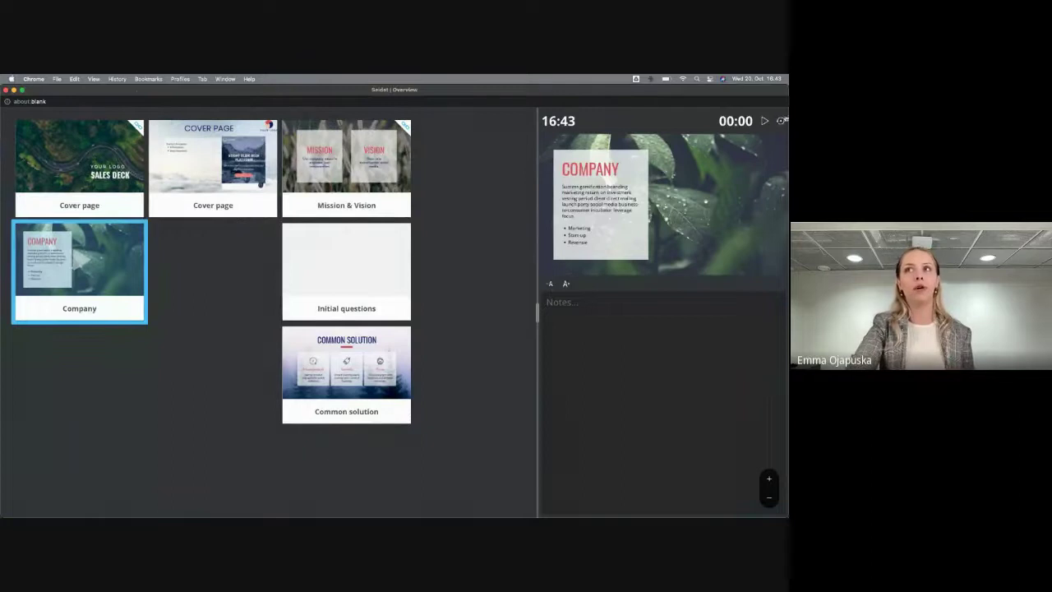
{"action": "left_click_drag", "start_coordinate": [787, 87], "coordinate": [412, 187]}
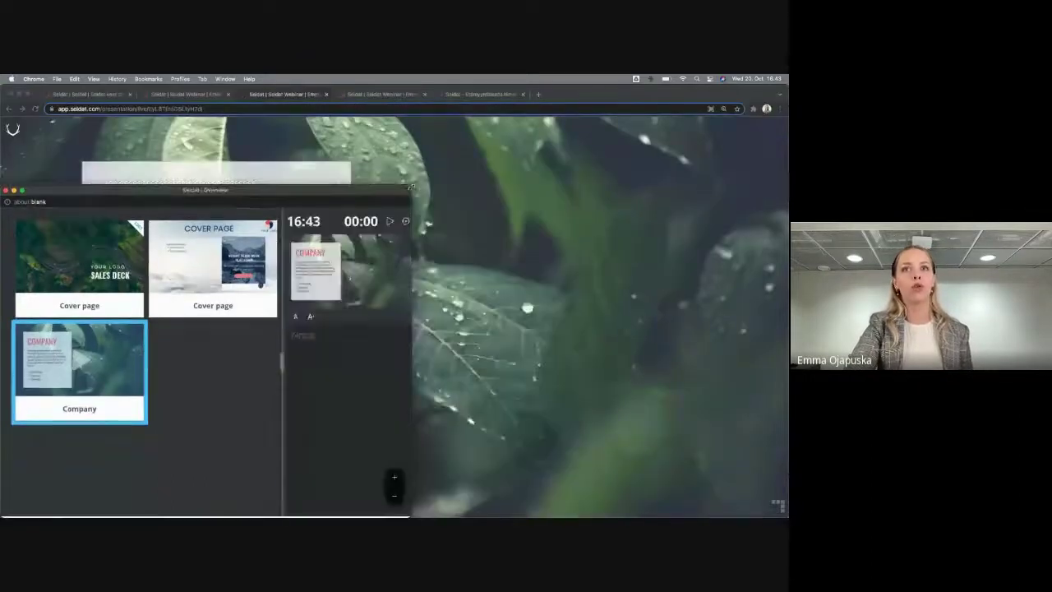
{"action": "left_click_drag", "start_coordinate": [205, 190], "coordinate": [555, 103]}
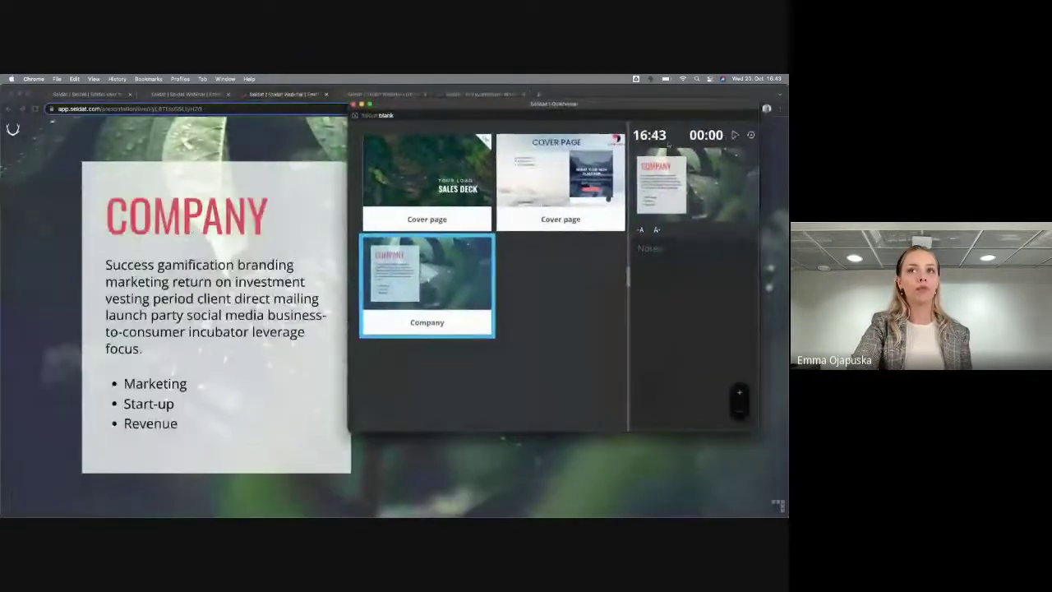
Jump through Cover page, Common solution, Mission & Vision, back to Company, then close the window
{"action": "left_click", "coordinate": [512, 178]}
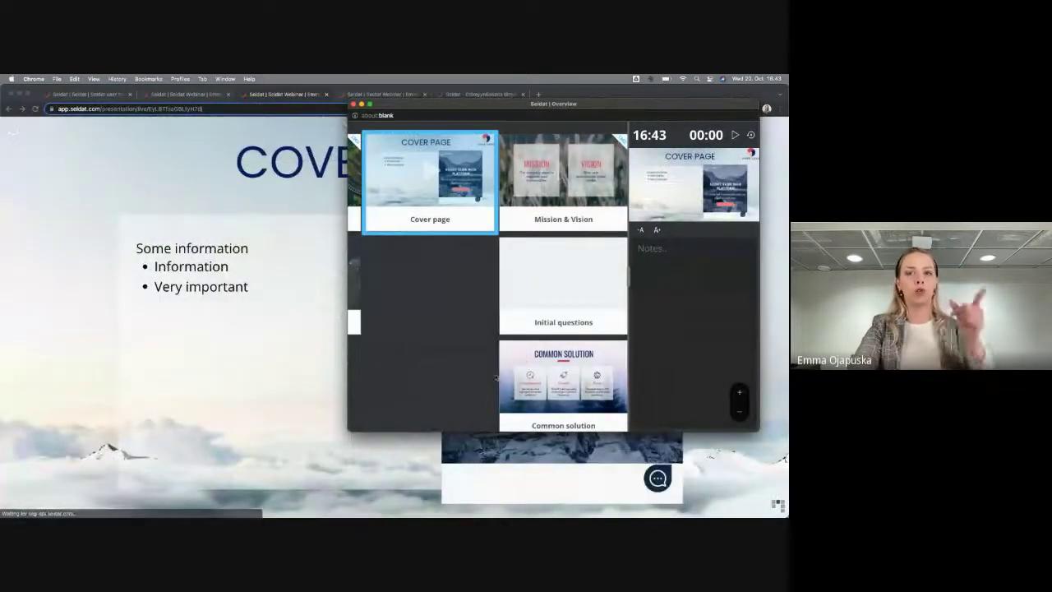
{"action": "left_click", "coordinate": [526, 362]}
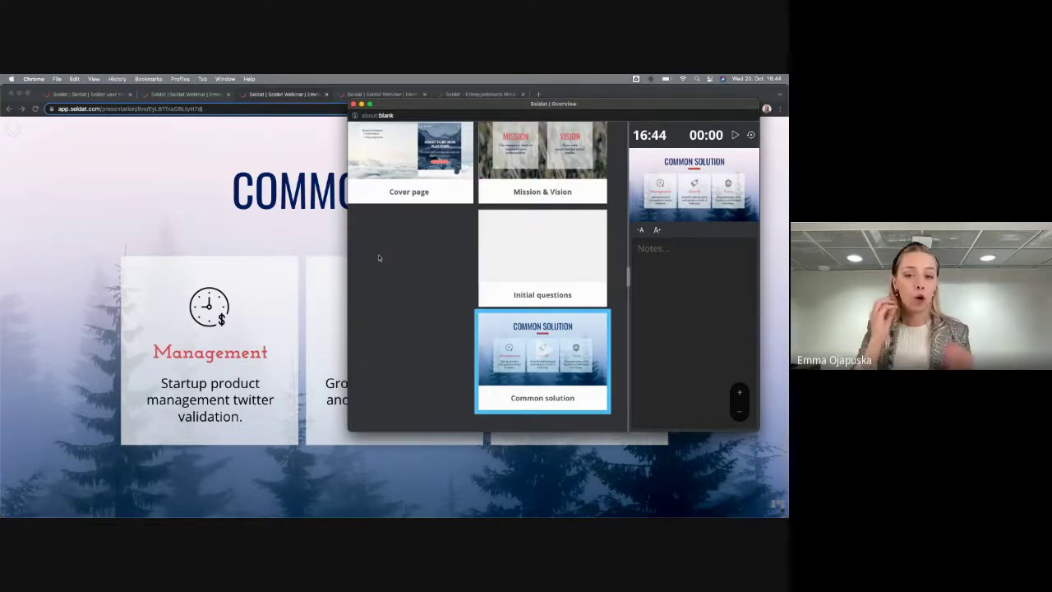
{"action": "scroll", "coordinate": [495, 181], "scroll_direction": "up", "scroll_amount": 1}
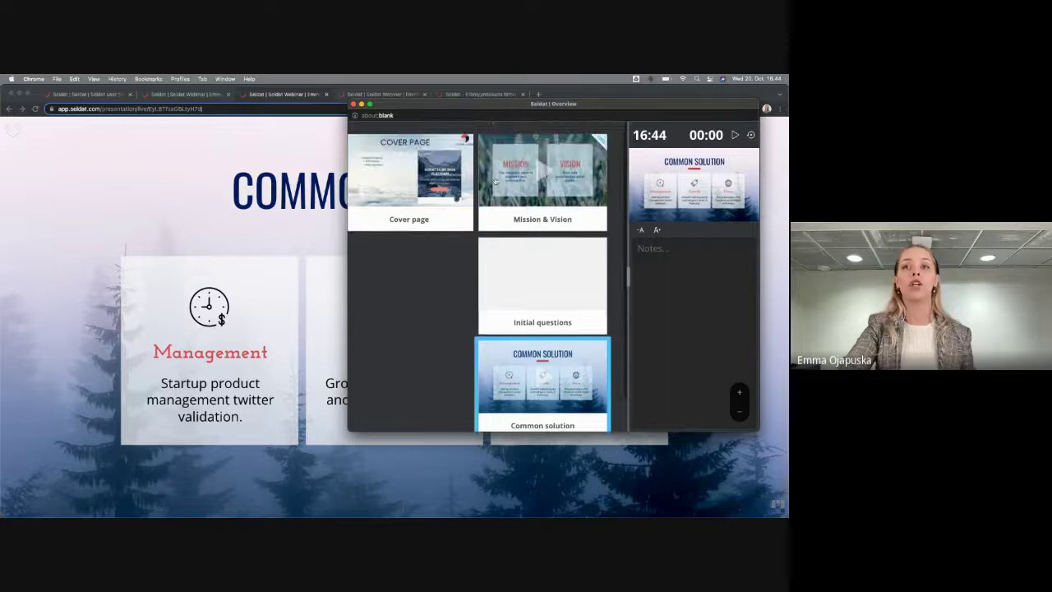
{"action": "left_click", "coordinate": [494, 181]}
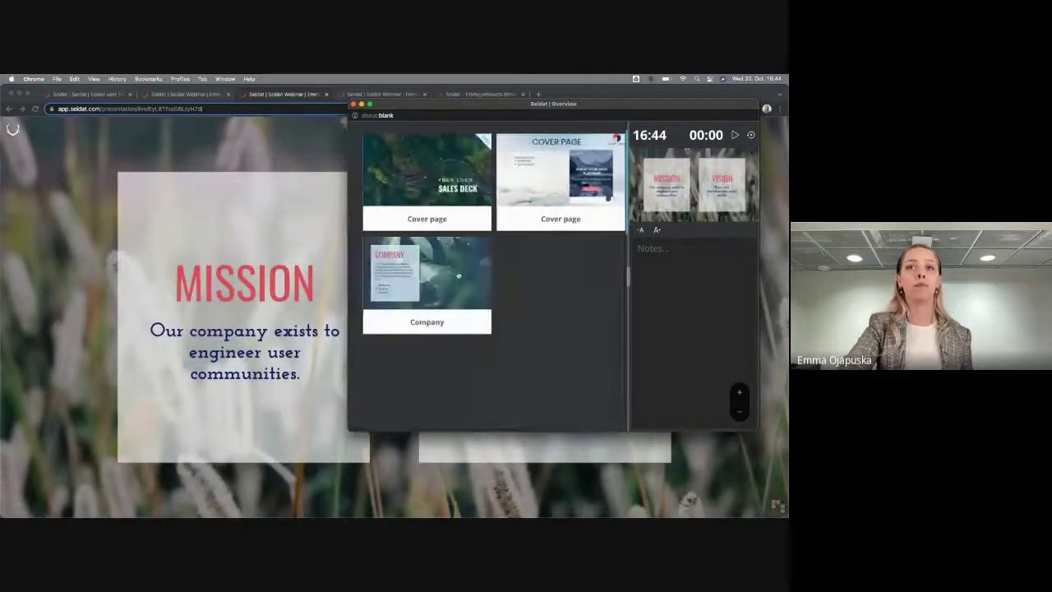
{"action": "left_click", "coordinate": [458, 276]}
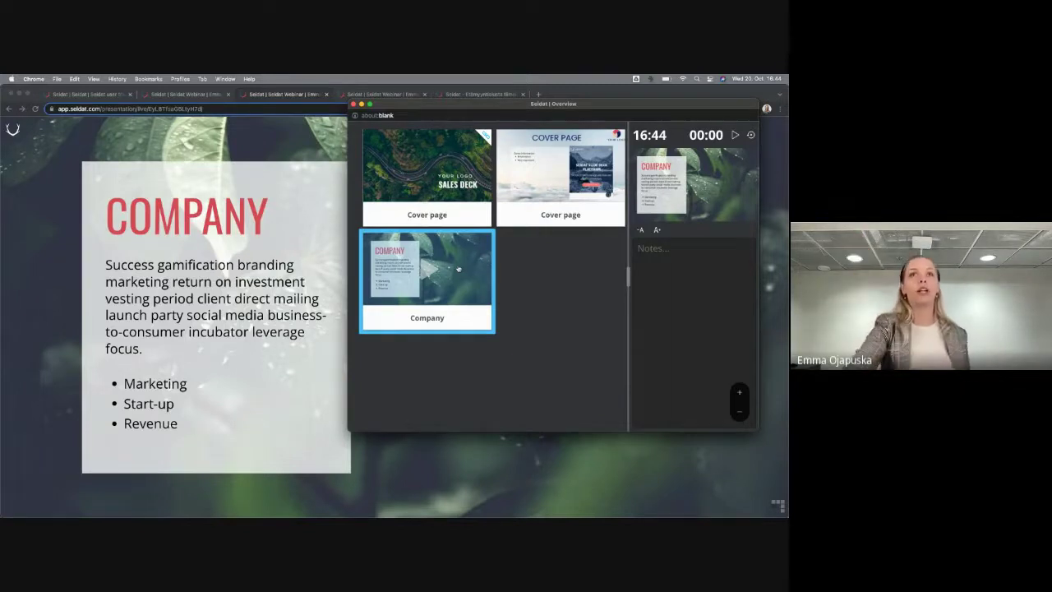
{"action": "left_click", "coordinate": [355, 105]}
Copy the live link again and open it in a new viewer tab
{"action": "left_click", "coordinate": [211, 97]}
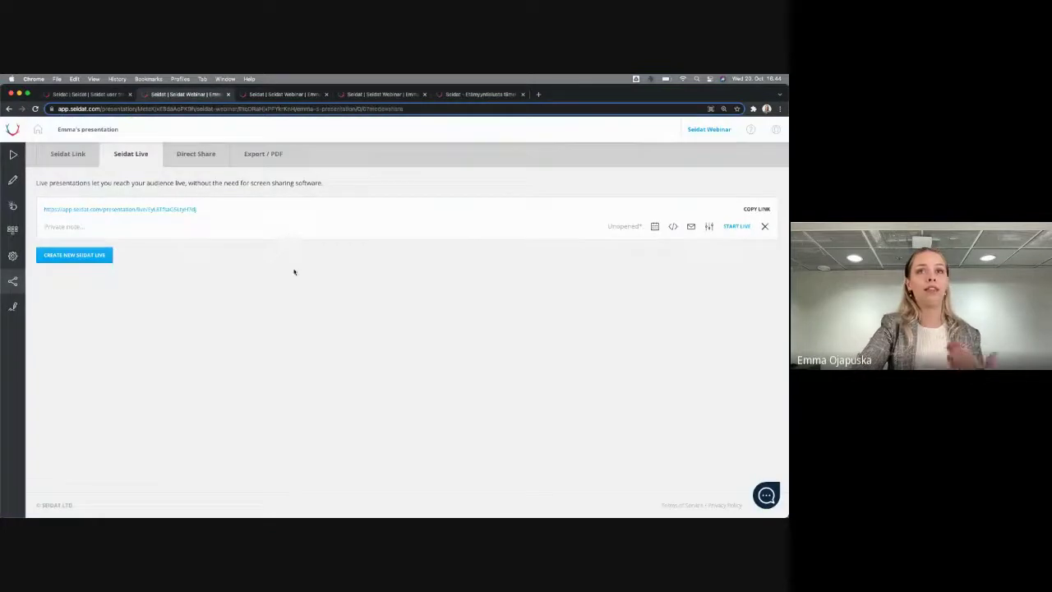
{"action": "left_click", "coordinate": [748, 213]}
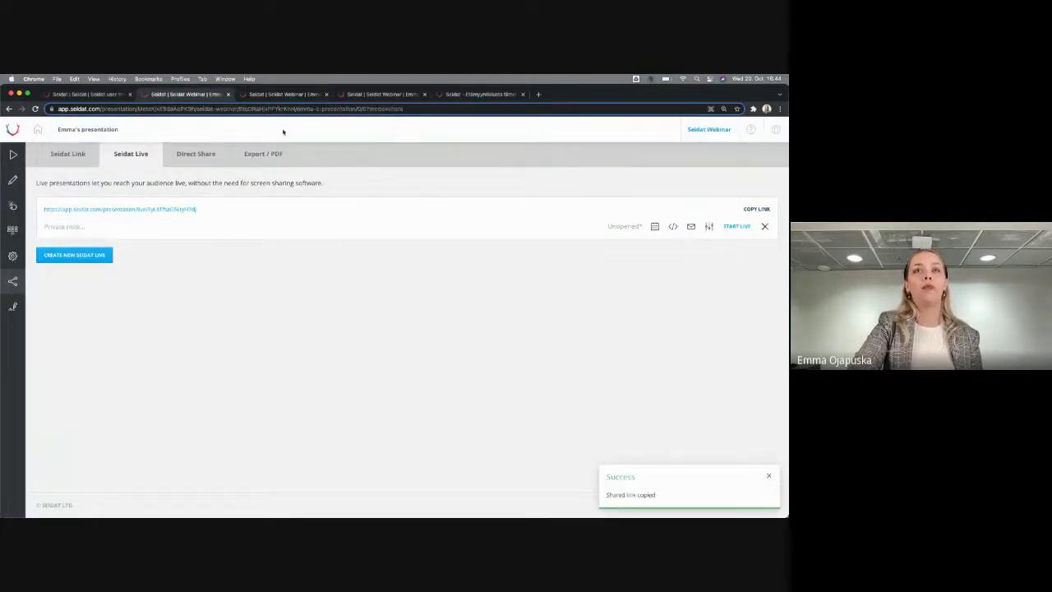
{"action": "left_click", "coordinate": [171, 209]}
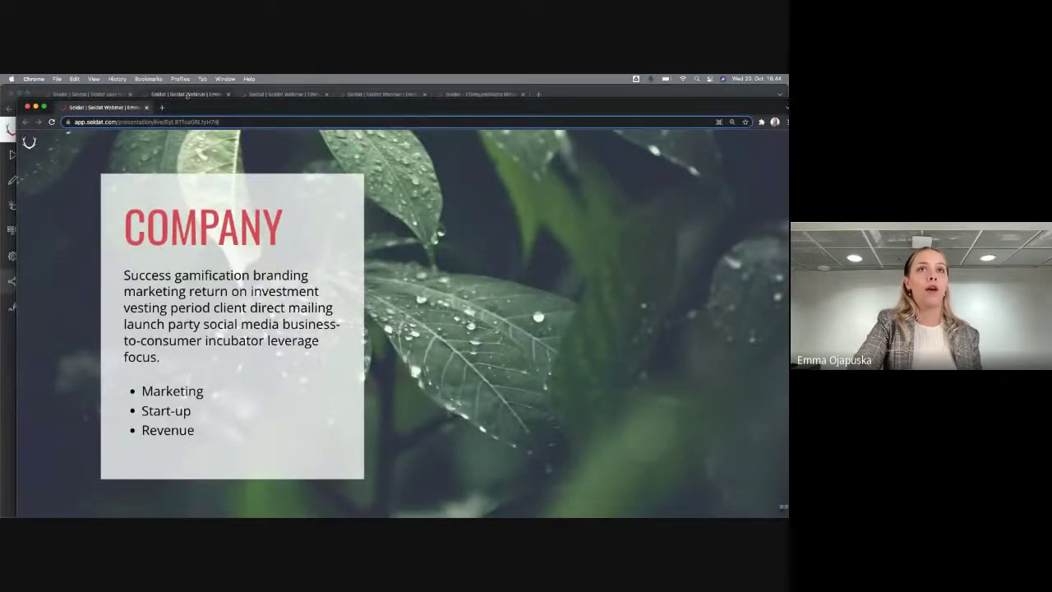
Step through Cover page and Sales Deck to Mission & Vision, then uncover the audience window
{"action": "left_click", "coordinate": [188, 95]}
{"action": "left_click", "coordinate": [99, 207]}
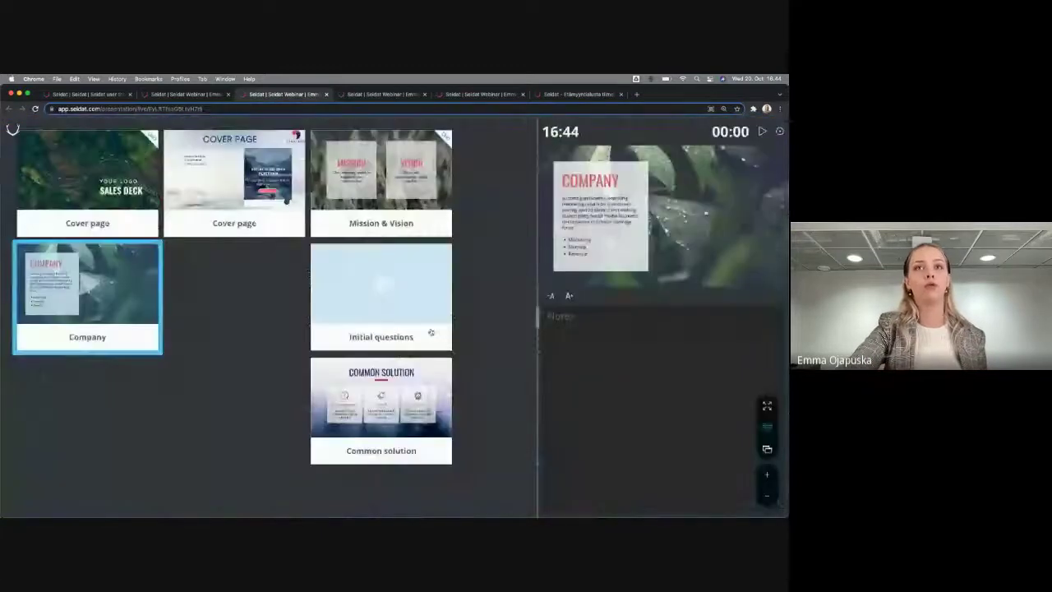
{"action": "left_click", "coordinate": [401, 293]}
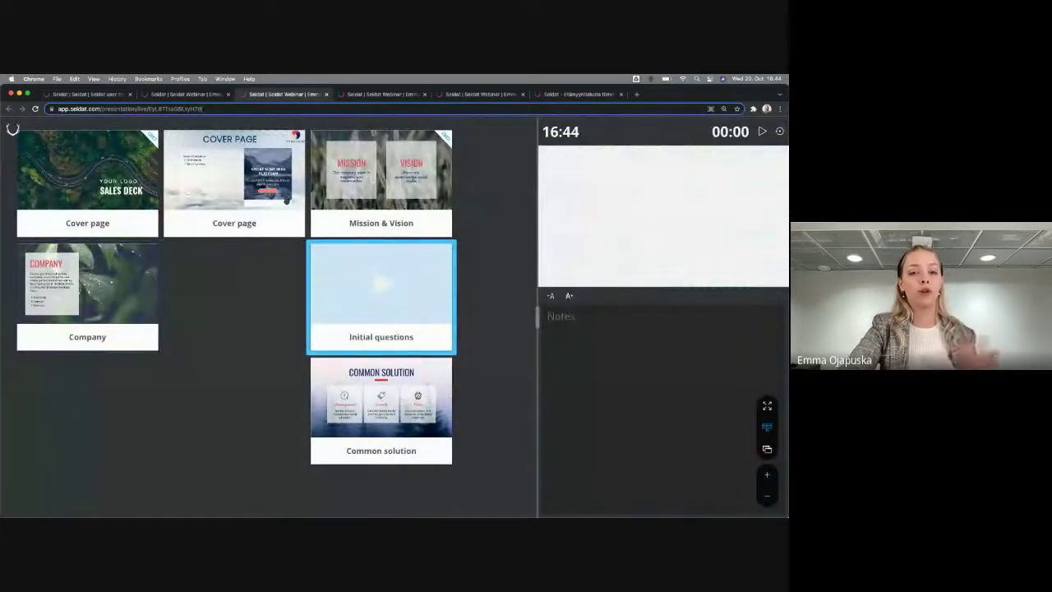
{"action": "left_click", "coordinate": [237, 174]}
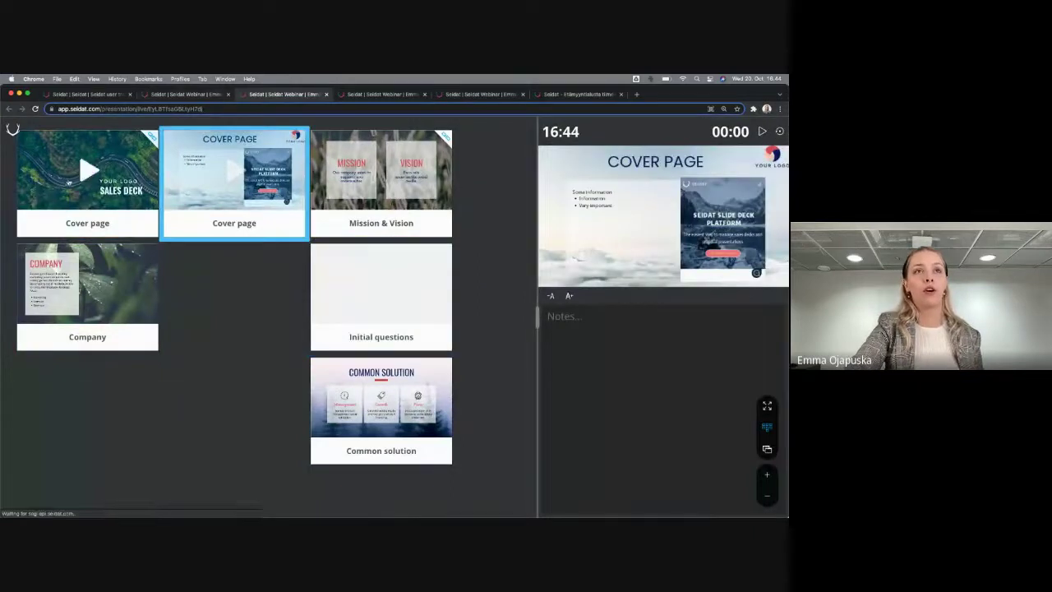
{"action": "left_click", "coordinate": [150, 212]}
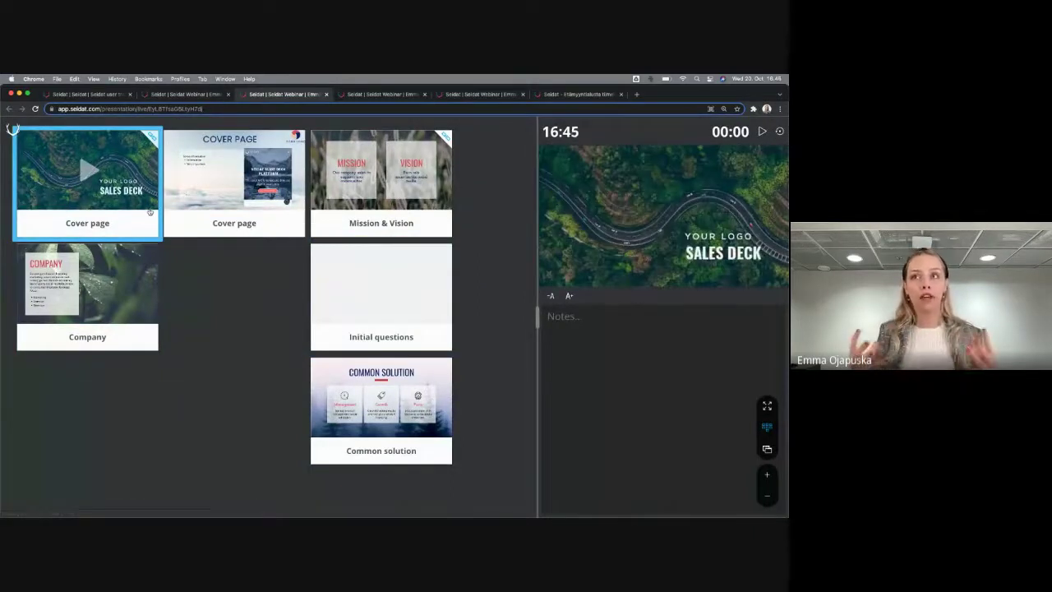
{"action": "left_click", "coordinate": [321, 207]}
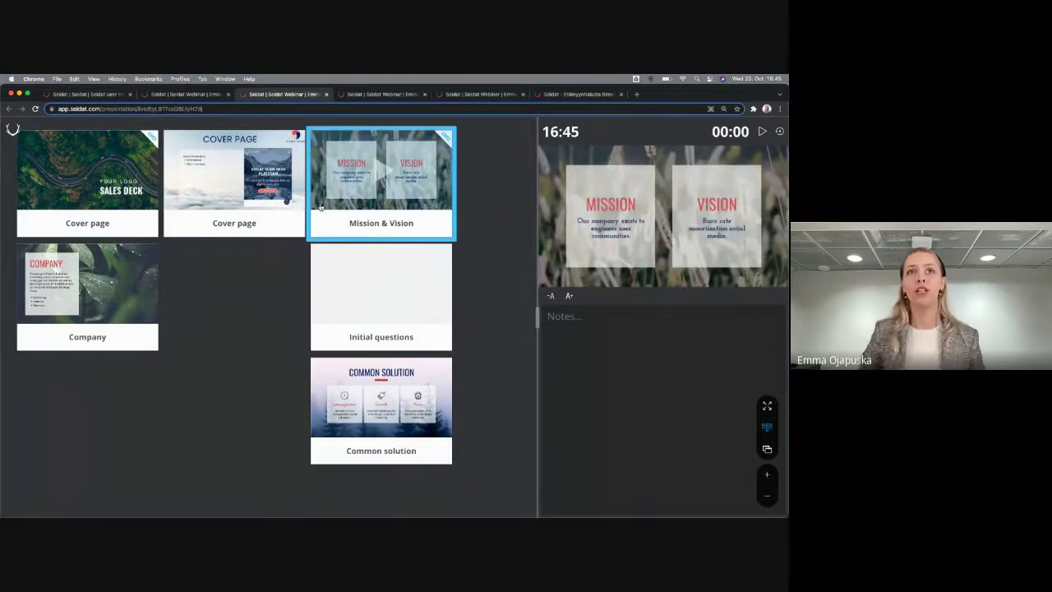
{"action": "left_click_drag", "start_coordinate": [720, 99], "coordinate": [713, 322]}
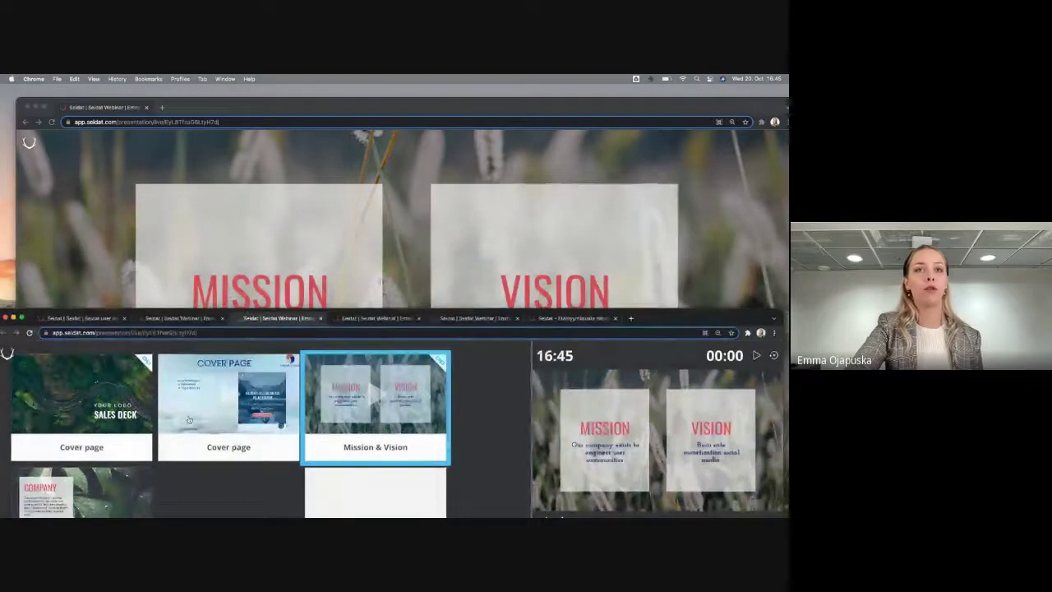
Present the Cover Page, close the audience window and maximise the presenter window
{"action": "left_click", "coordinate": [298, 423]}
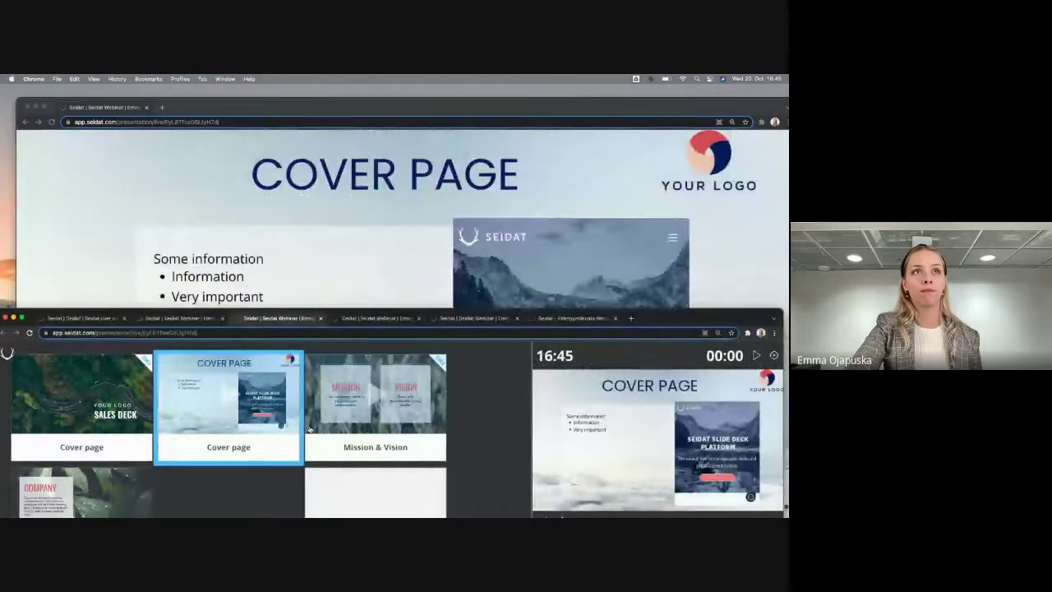
{"action": "left_click", "coordinate": [28, 108]}
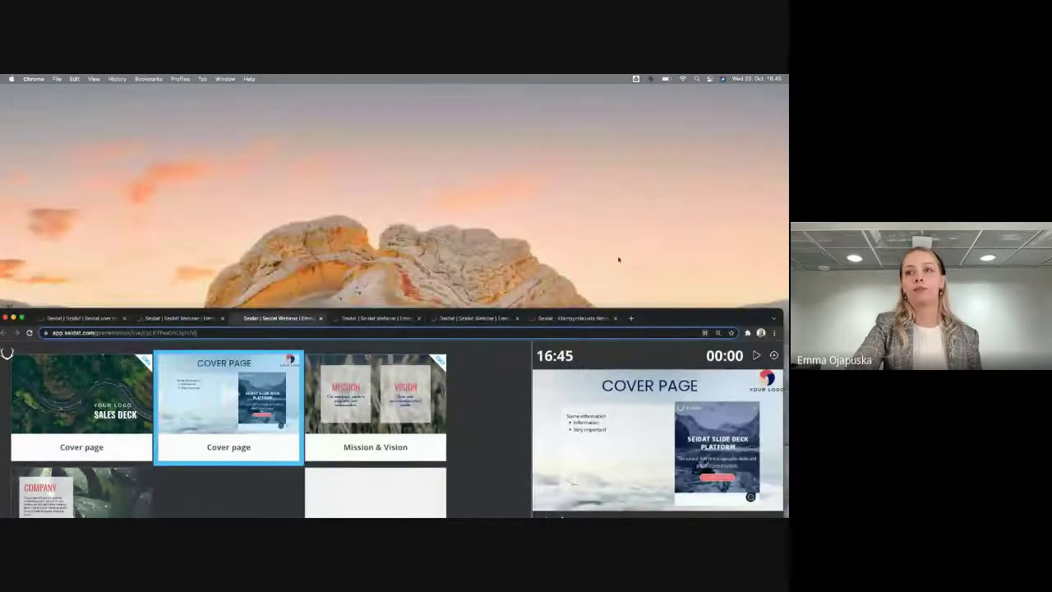
{"action": "left_click_drag", "start_coordinate": [662, 318], "coordinate": [617, 244]}
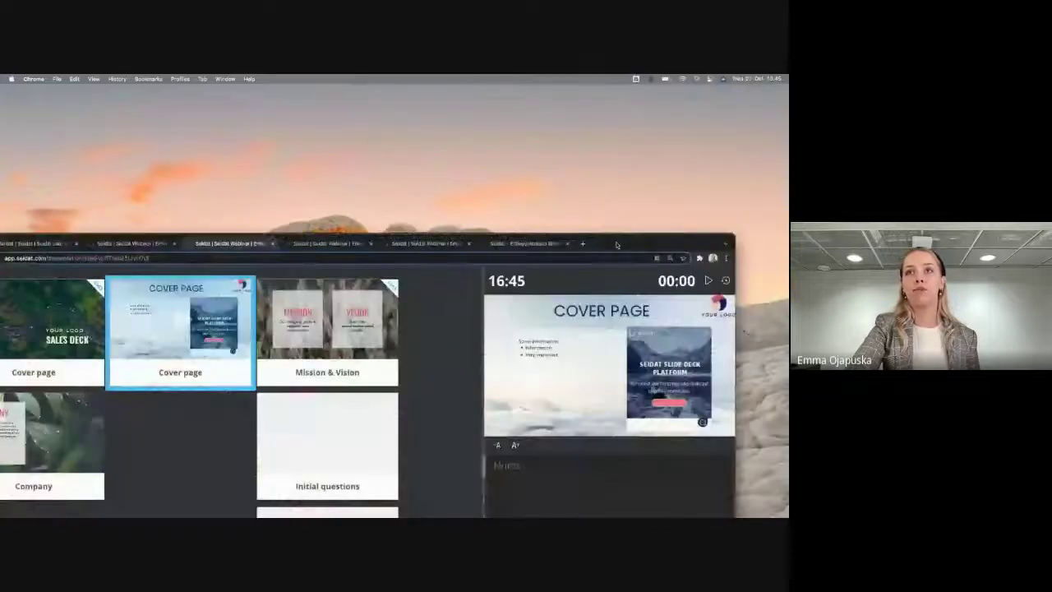
{"action": "double_click", "coordinate": [616, 244]}
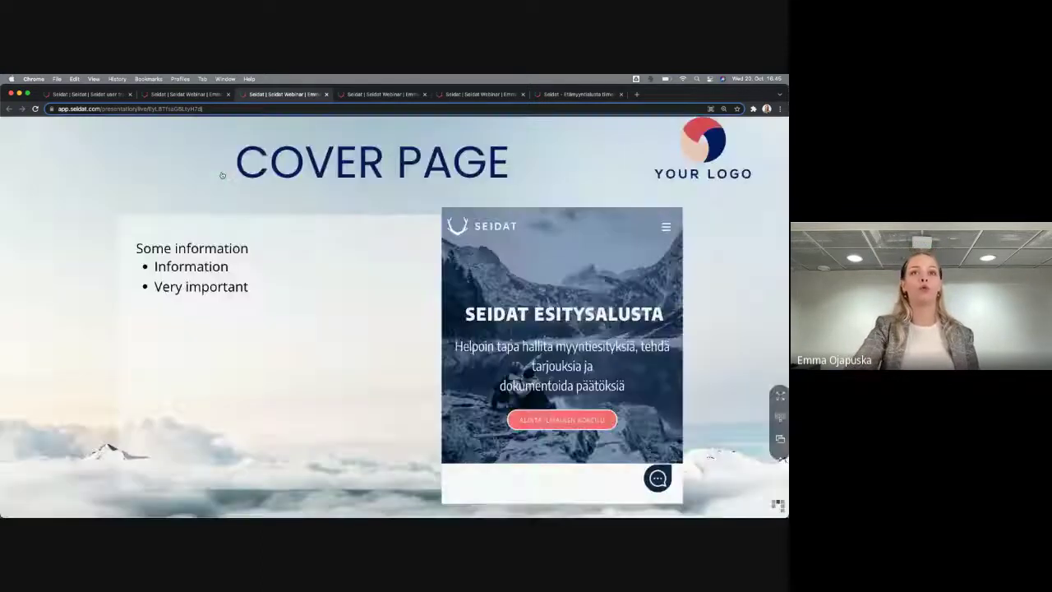
Step through the deck in full view, return to the Sales Deck slide, then close the slideshow
{"action": "left_click", "coordinate": [223, 174]}
{"action": "key", "text": "Left"}
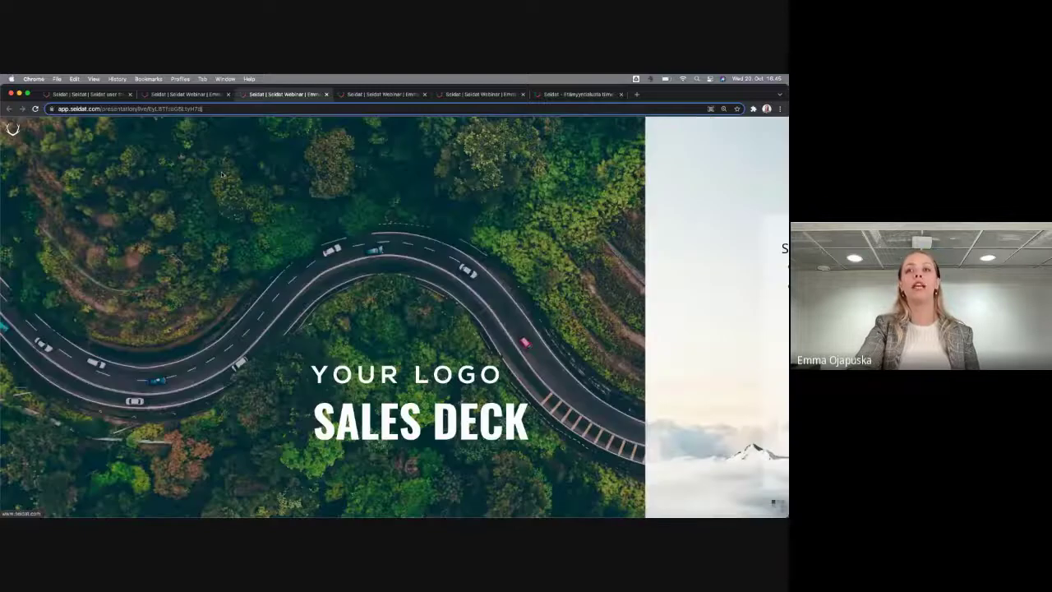
{"action": "key", "text": "Right"}
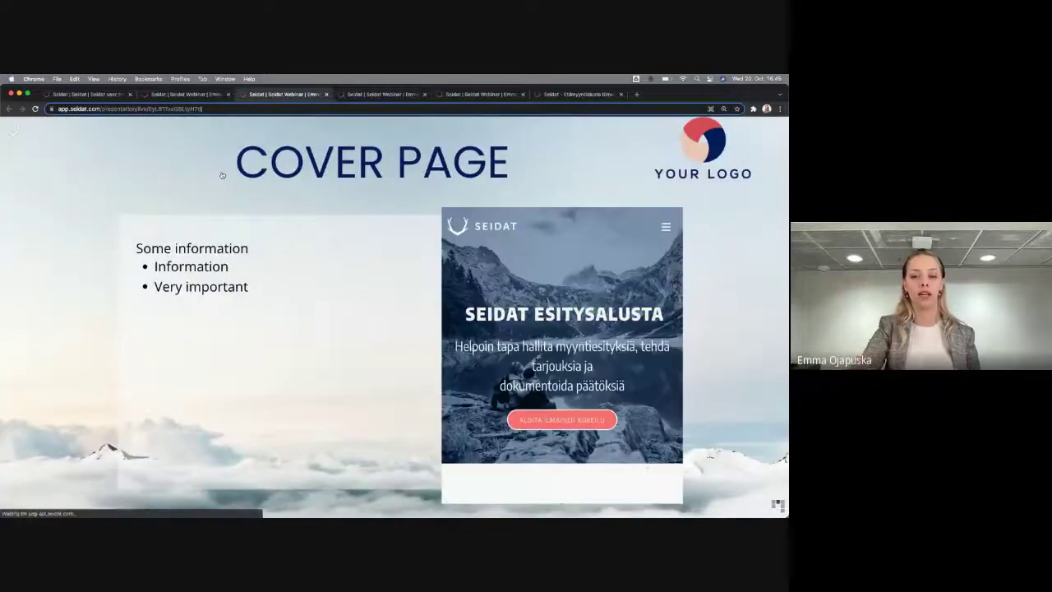
{"action": "key", "text": "Right"}
{"action": "key", "text": "Right"}
{"action": "key", "text": "Right"}
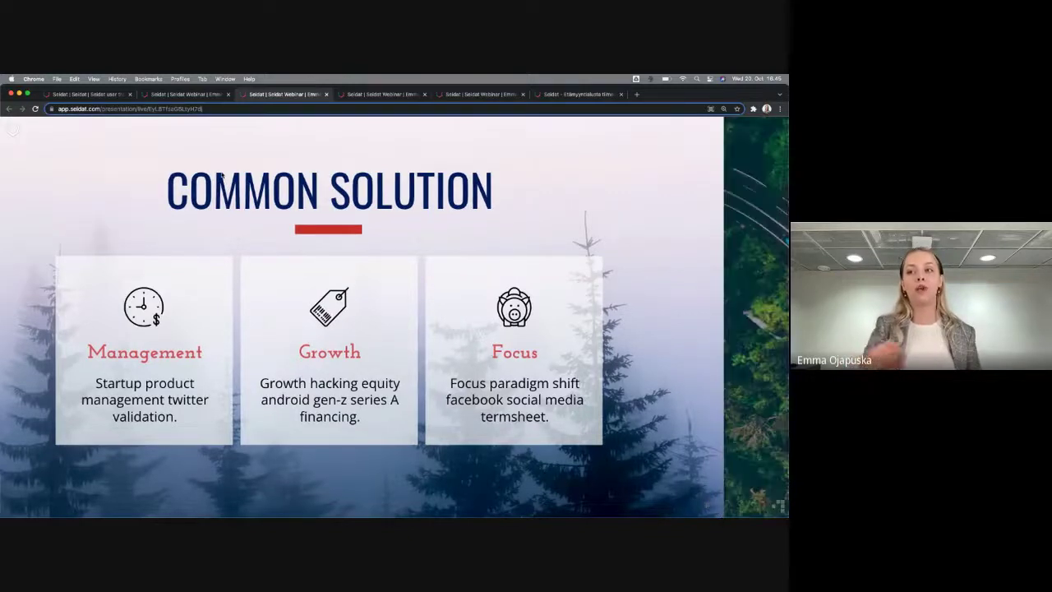
{"action": "key", "text": "Home"}
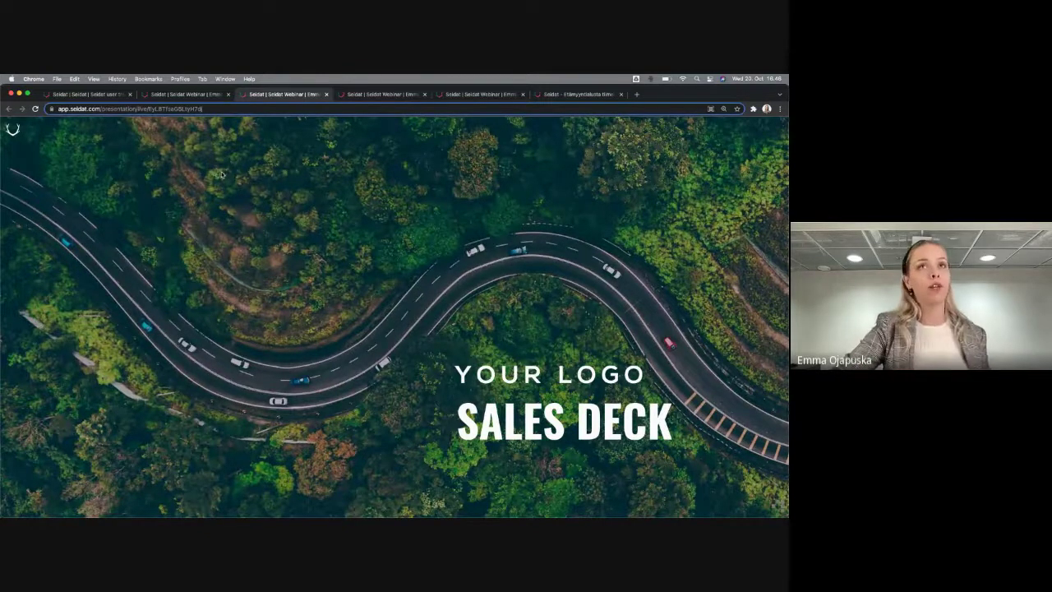
{"action": "left_click", "coordinate": [326, 95]}
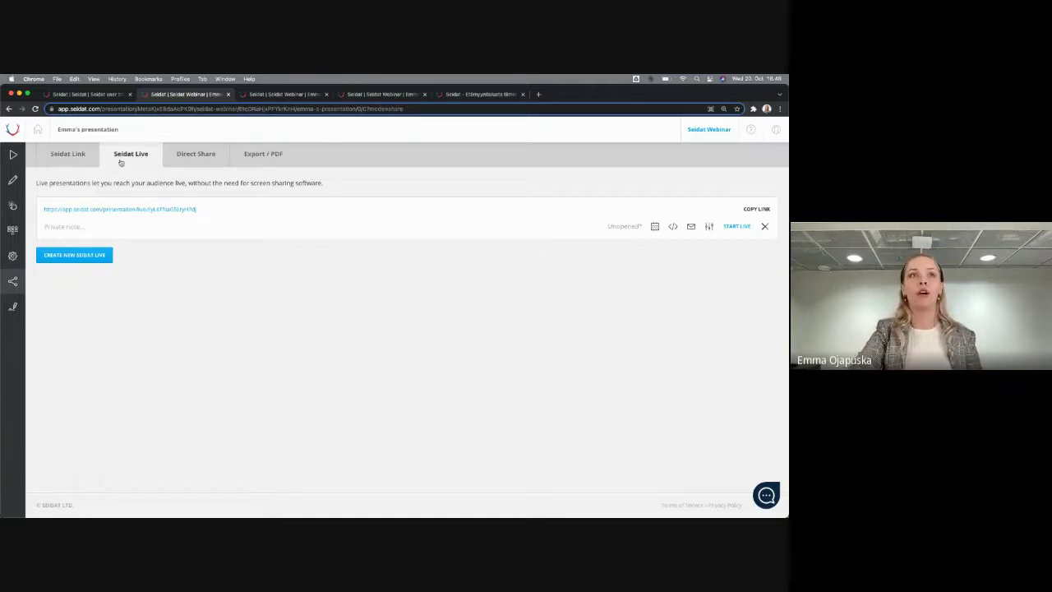
Generate a new Seidat Link from the Seidat Link sharing options
{"action": "left_click", "coordinate": [58, 161]}
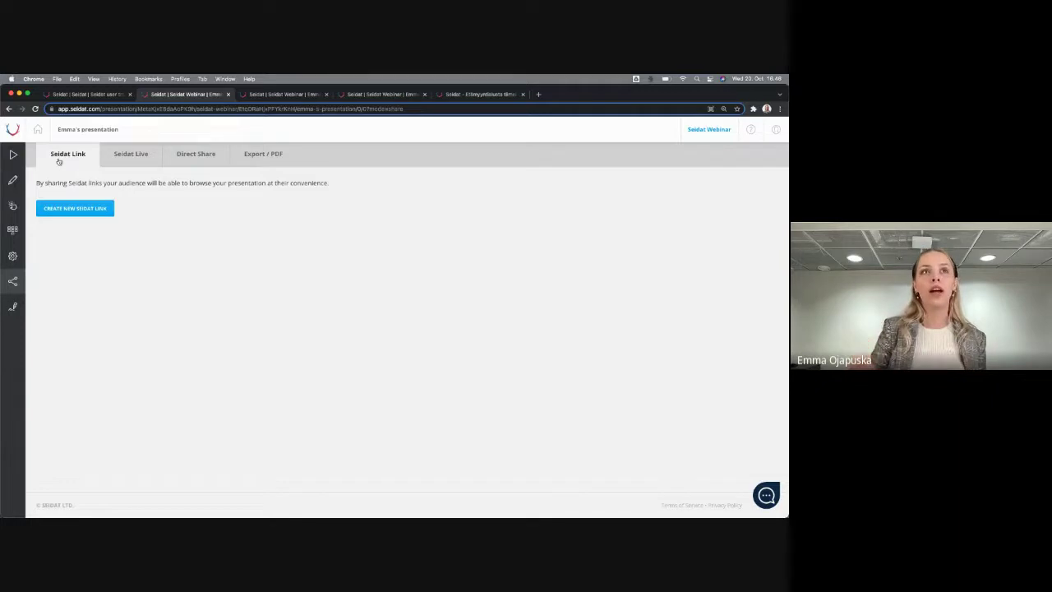
{"action": "left_click", "coordinate": [104, 213]}
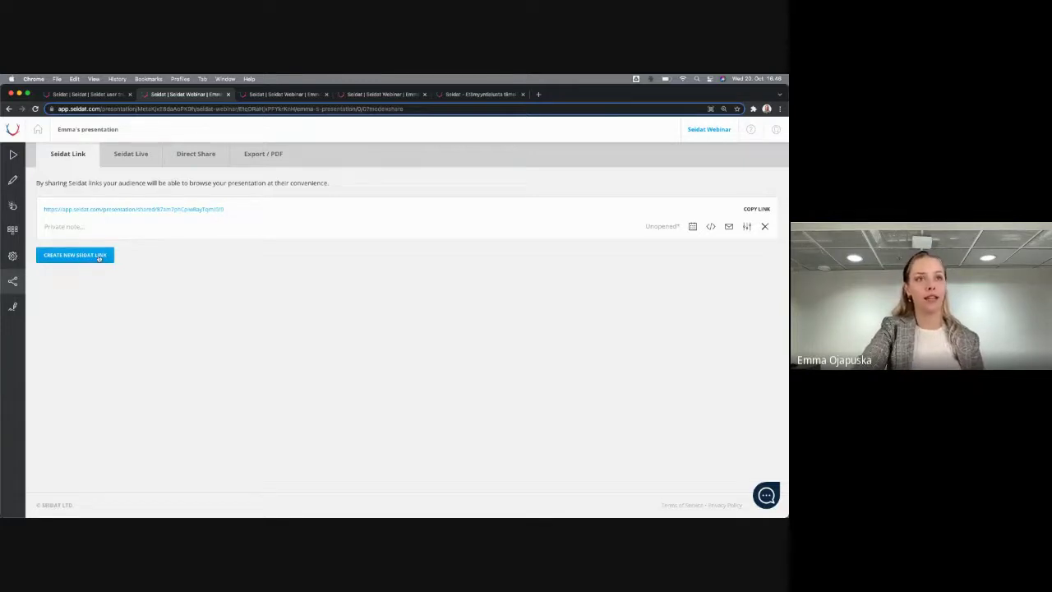
Save a private note on the link naming the recipient and the date 20.10.2021
{"action": "left_click", "coordinate": [74, 228]}
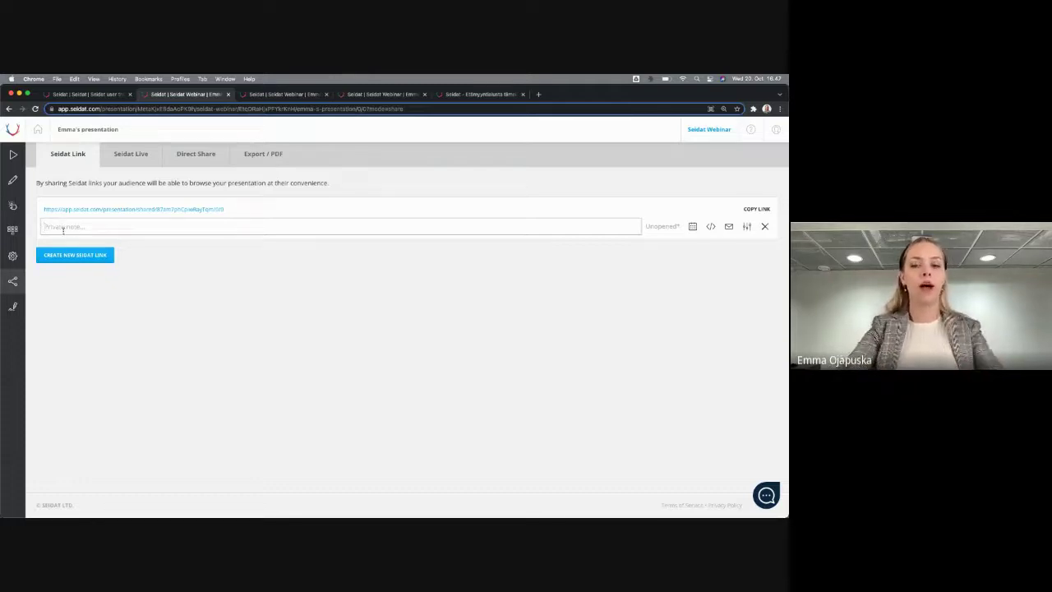
{"action": "type", "text": "Sent to"}
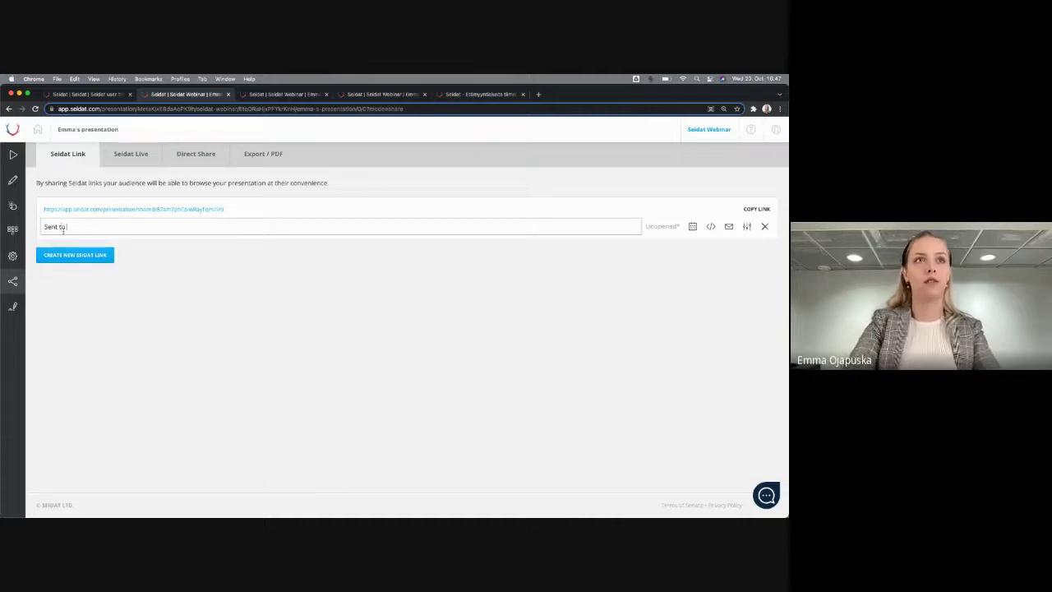
{"action": "type", "text": " Tim"}
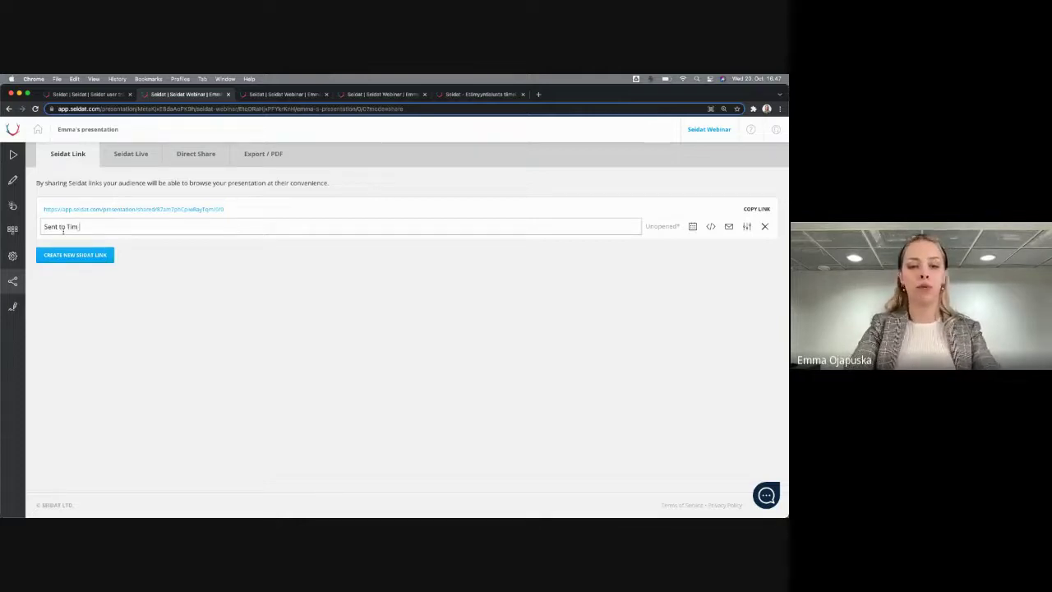
{"action": "type", "text": " 20.10."}
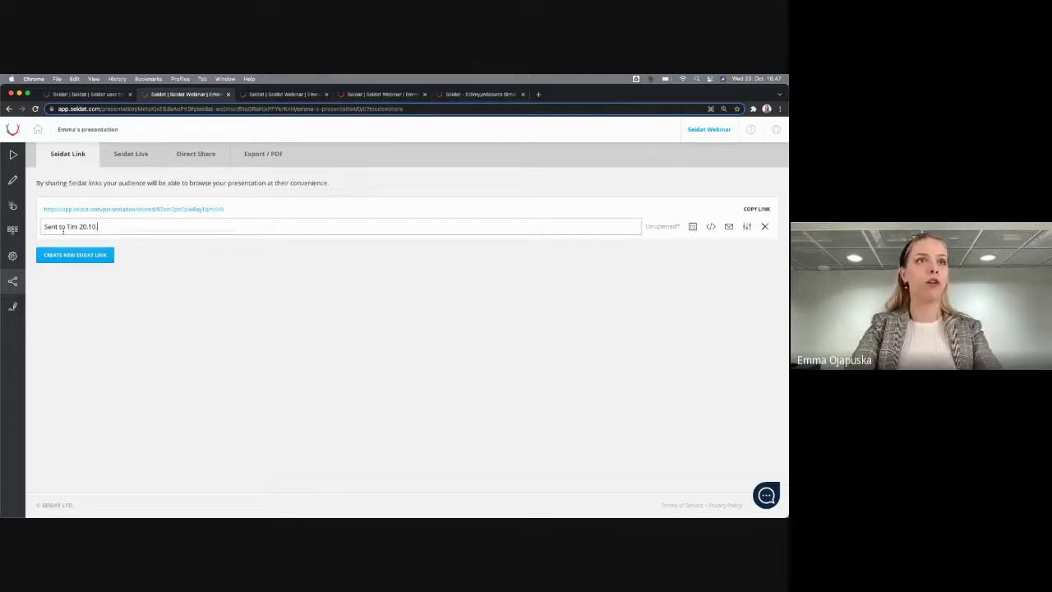
{"action": "type", "text": "2021"}
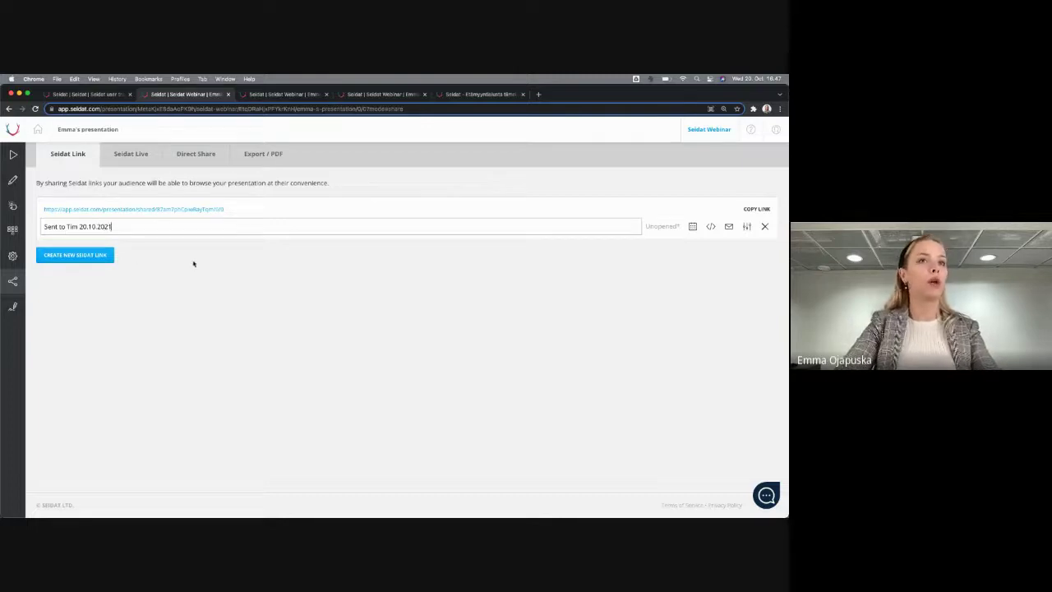
{"action": "key", "text": "Return"}
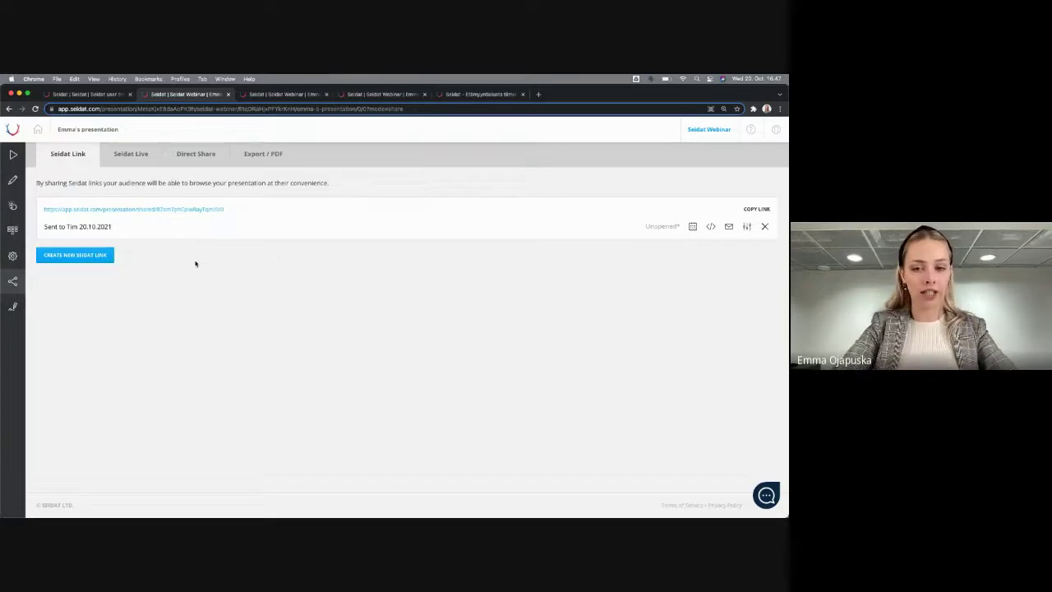
Open the shared link in an incognito window, then close that window
{"action": "right_click", "coordinate": [177, 209]}
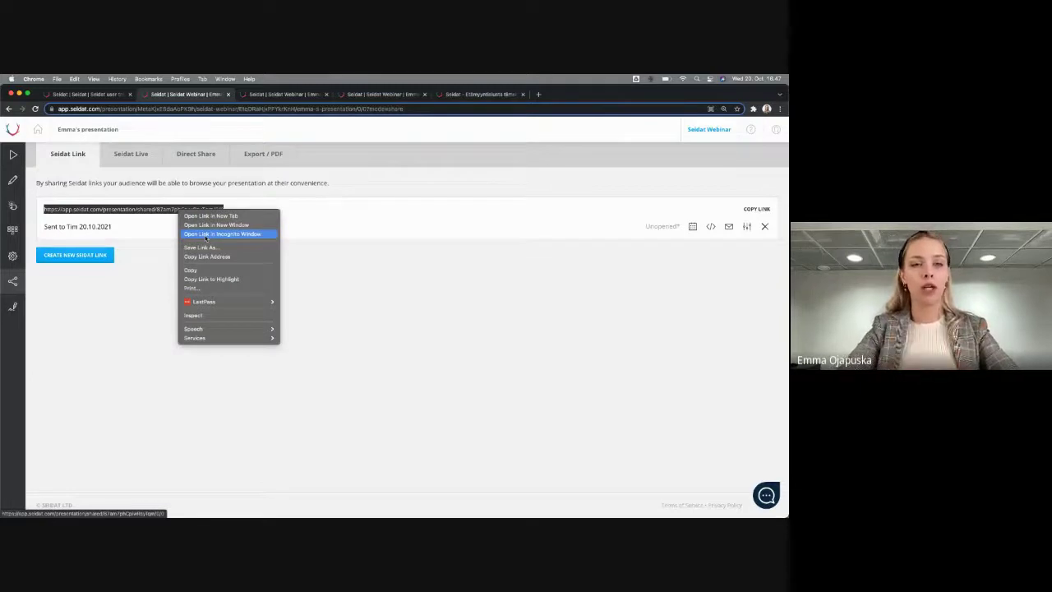
{"action": "left_click", "coordinate": [207, 235]}
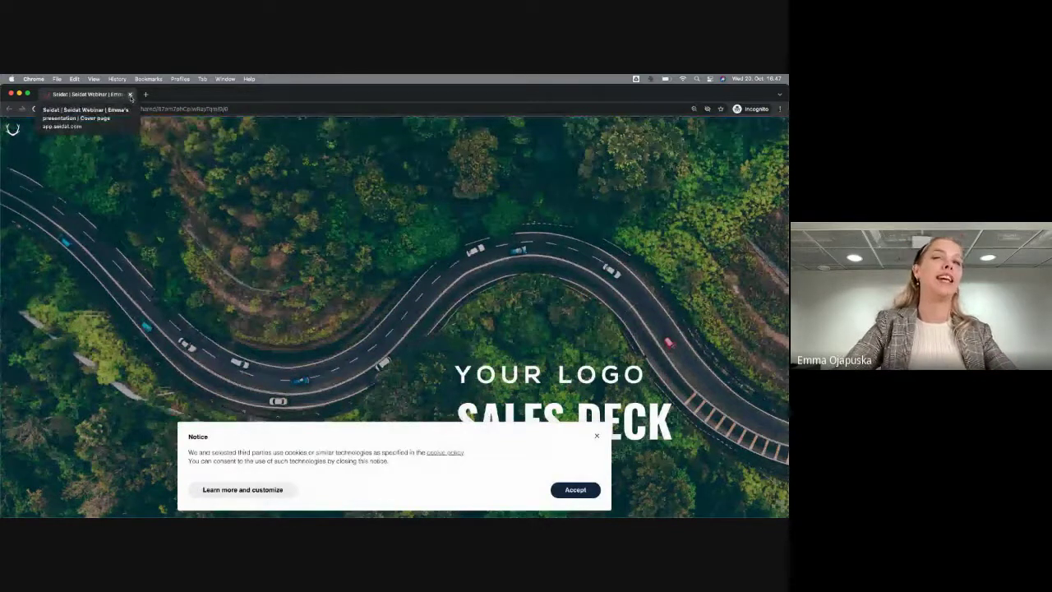
{"action": "left_click", "coordinate": [130, 96]}
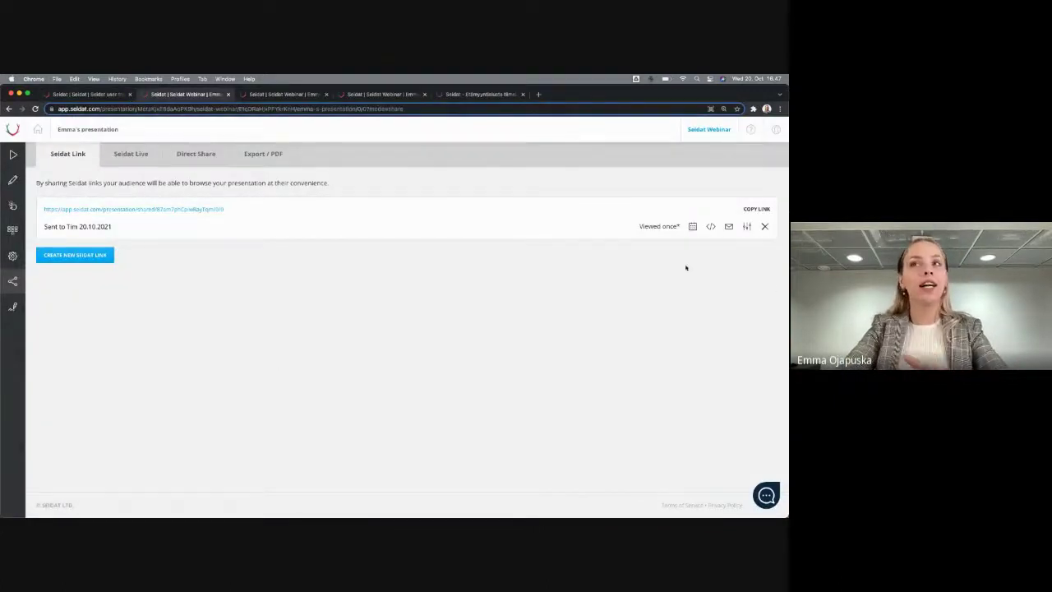
{"action": "mouse_move", "coordinate": [656, 227]}
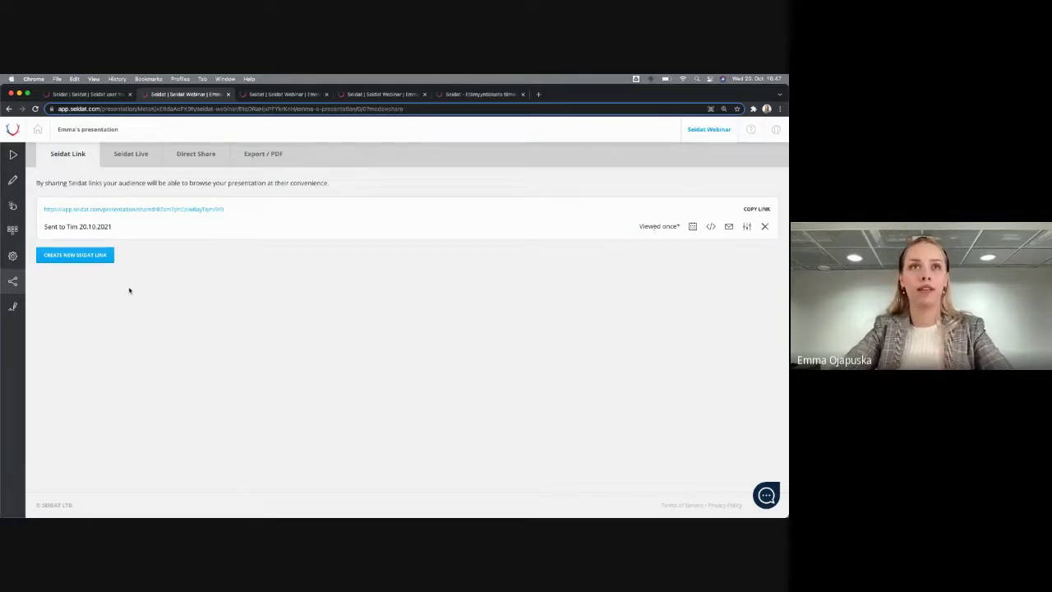
Open the shared link in an incognito window again and close it with Cmd+W
{"action": "right_click", "coordinate": [125, 209]}
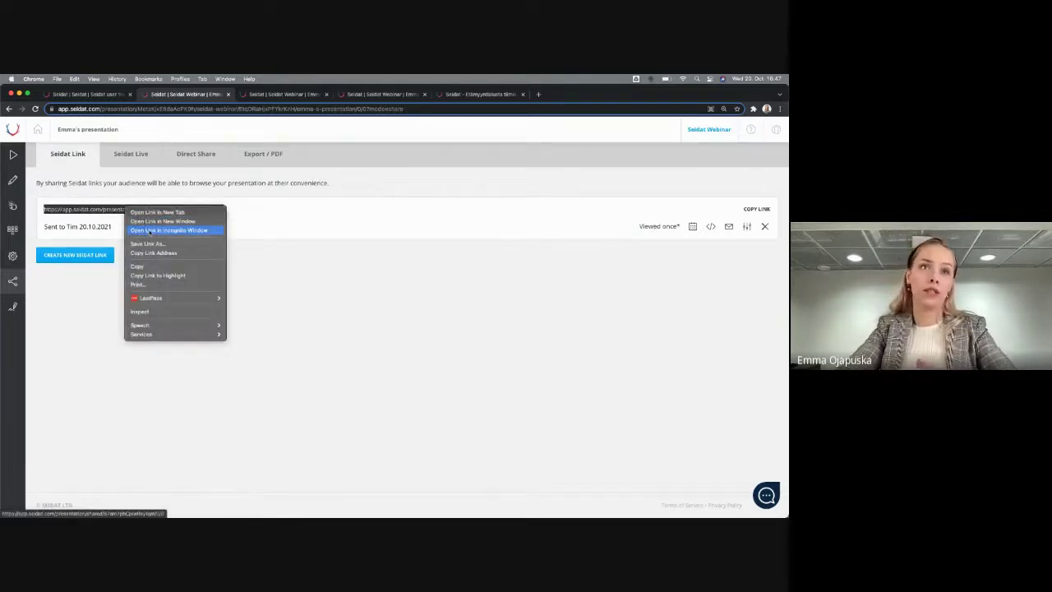
{"action": "left_click", "coordinate": [149, 230]}
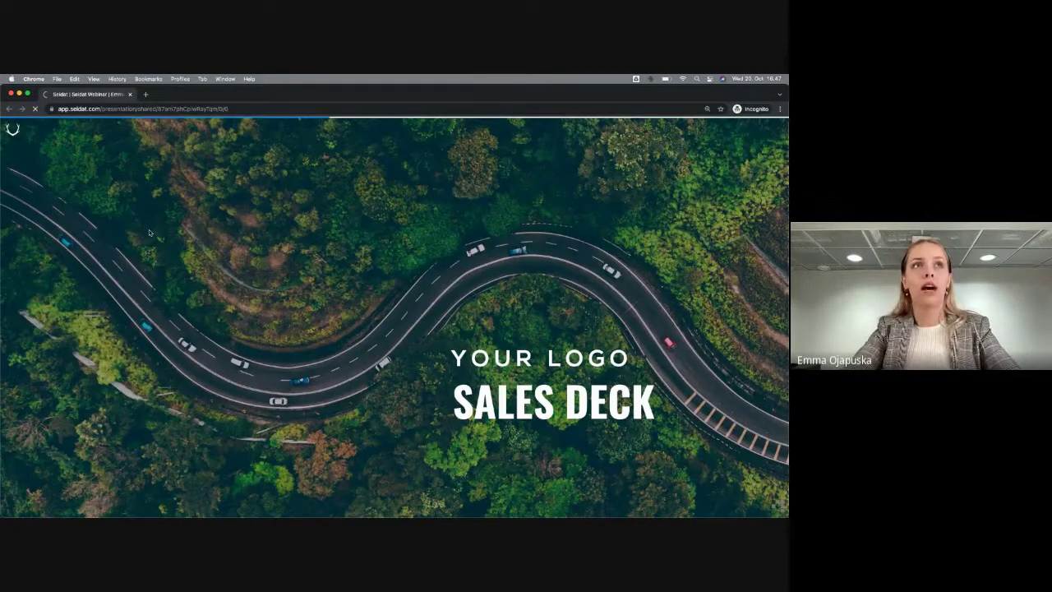
{"action": "key", "text": "super+w"}
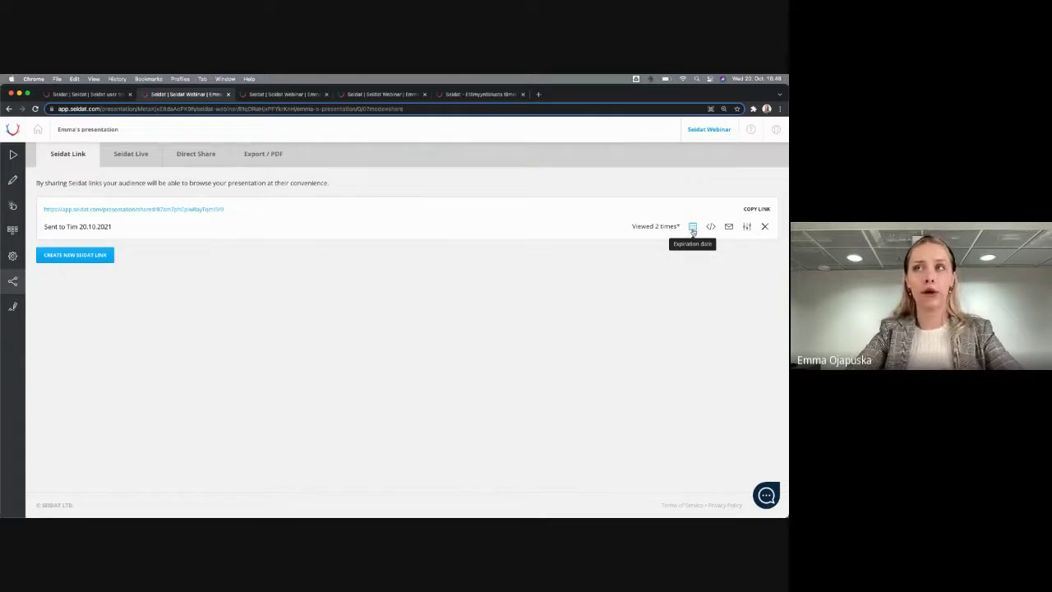
Set the link's expiration date to 31/10/2021, then open the link and return to the share page
{"action": "left_click", "coordinate": [693, 229]}
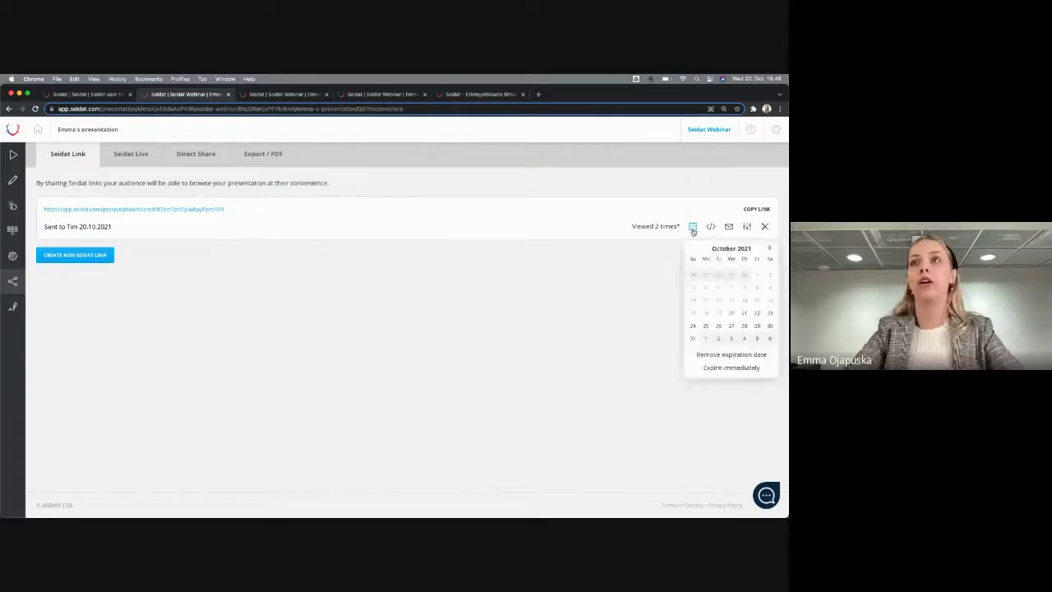
{"action": "left_click", "coordinate": [693, 339]}
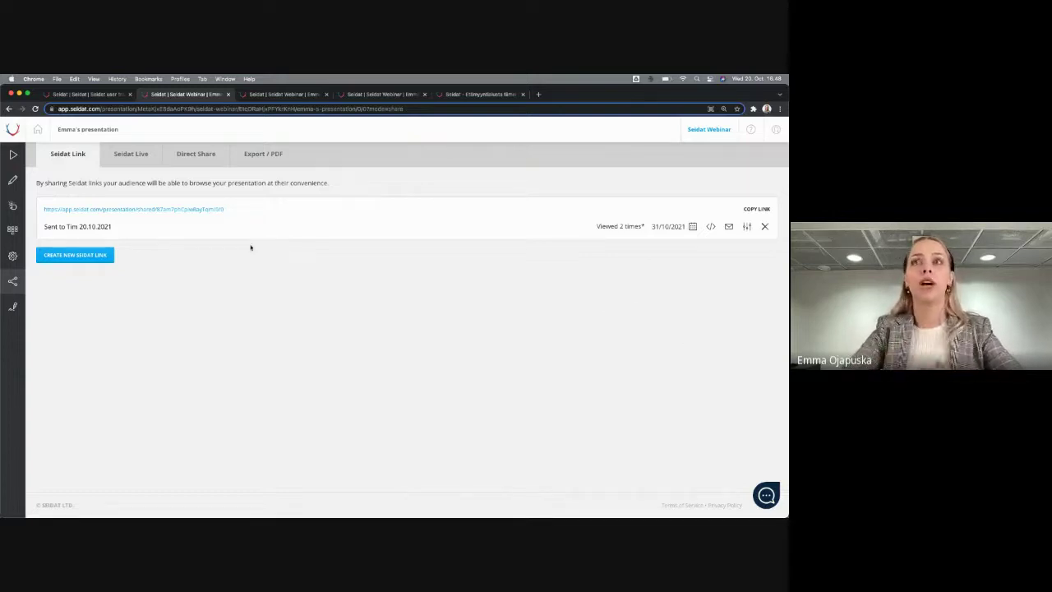
{"action": "left_click", "coordinate": [211, 209]}
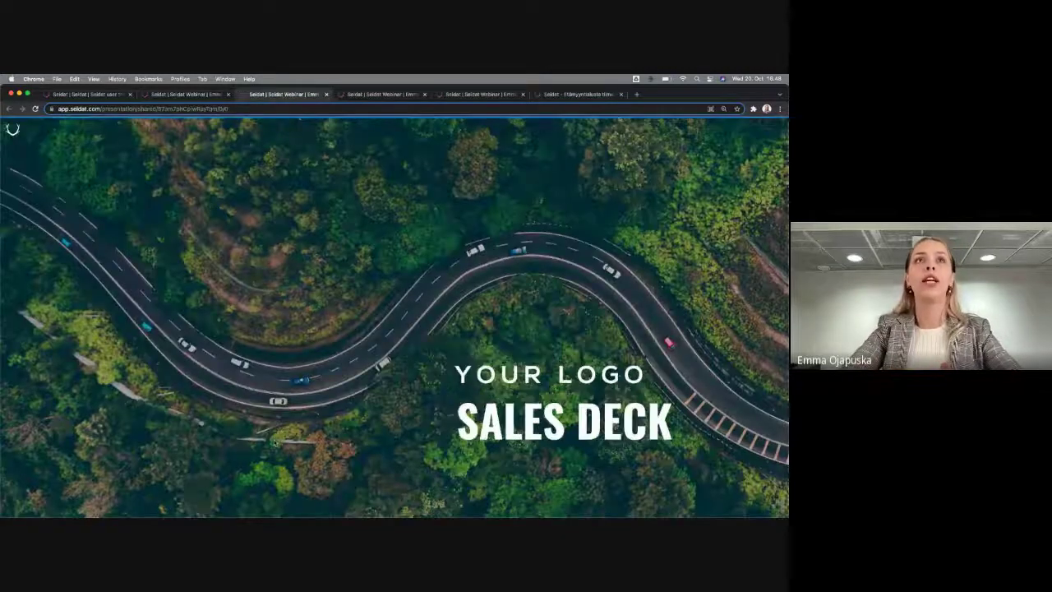
{"action": "key", "text": "ctrl+shift+Tab"}
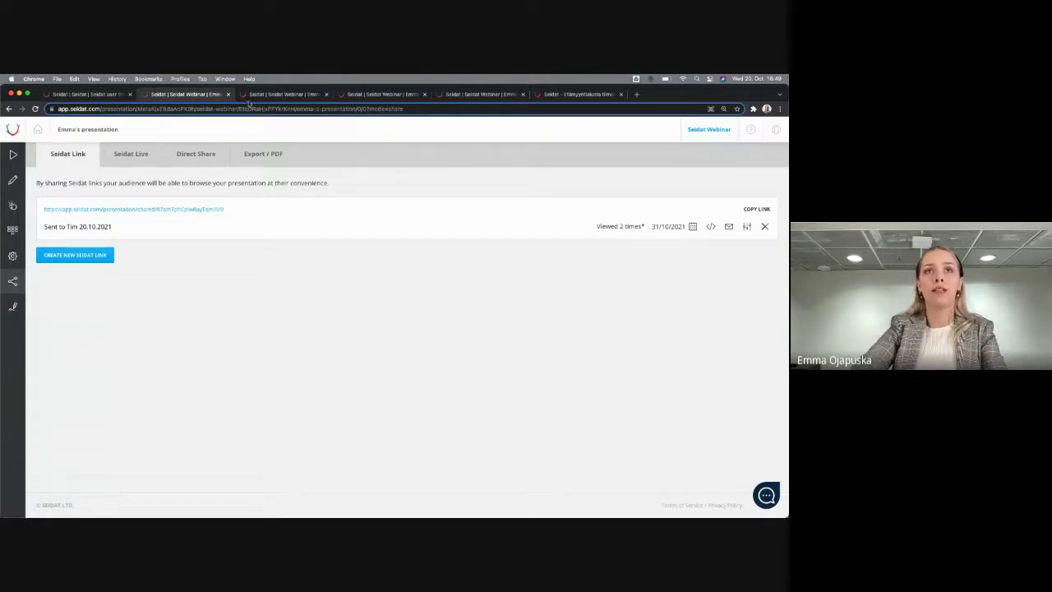
Delete the existing shared link and verify the shared tab now shows 'Presentation not found'
{"action": "left_click", "coordinate": [263, 94]}
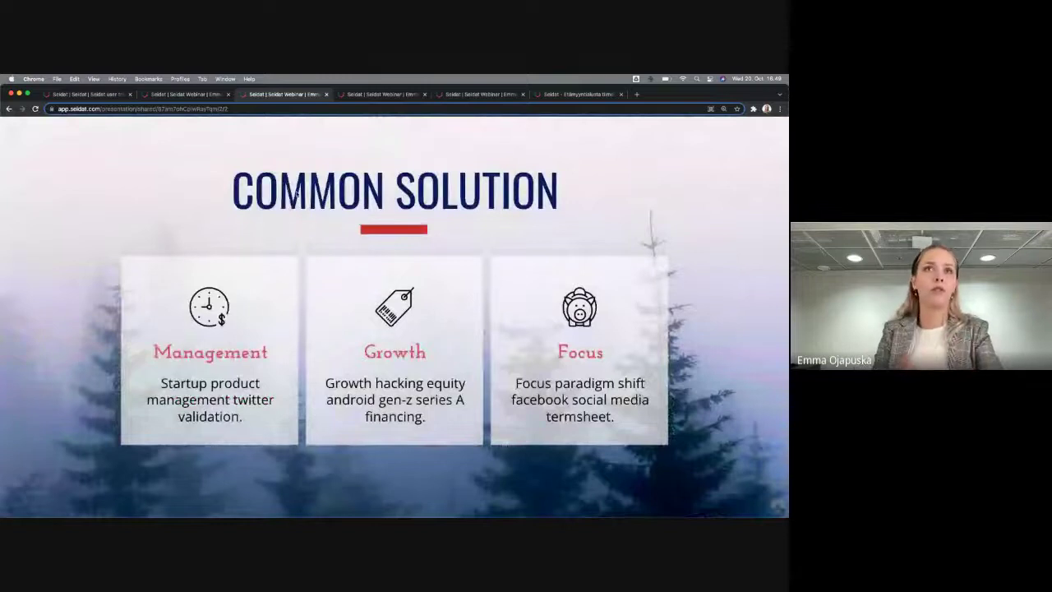
{"action": "left_click", "coordinate": [194, 94]}
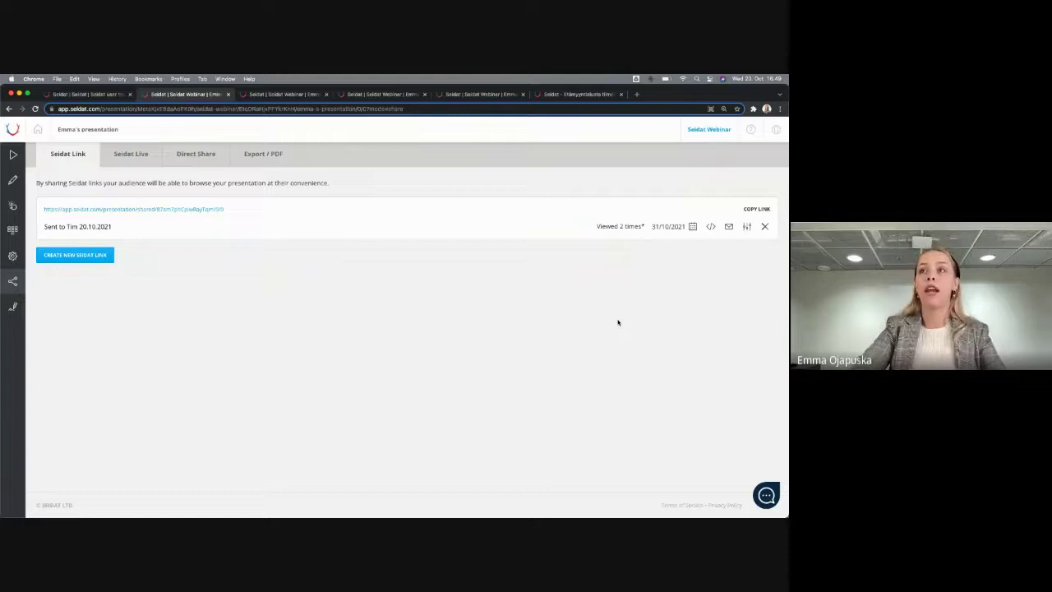
{"action": "left_click", "coordinate": [764, 227]}
{"action": "left_click", "coordinate": [465, 156]}
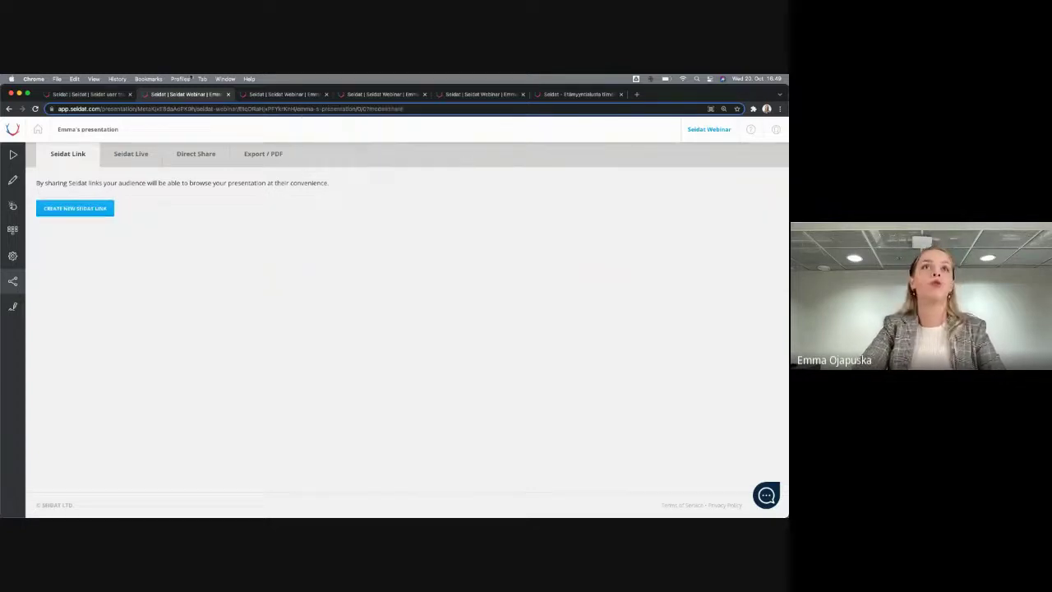
{"action": "left_click", "coordinate": [302, 98]}
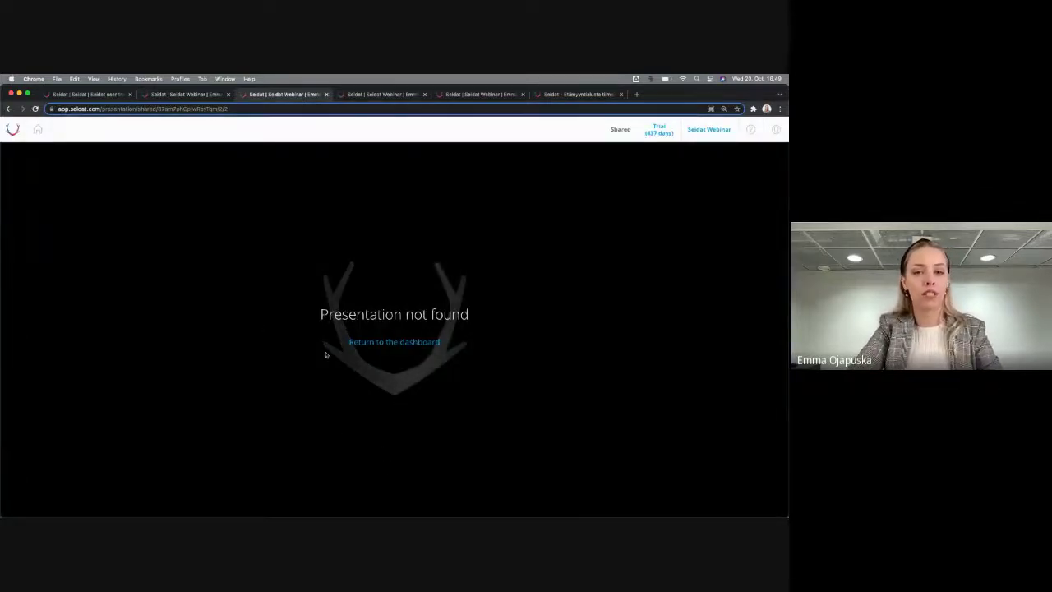
{"action": "left_click", "coordinate": [195, 95]}
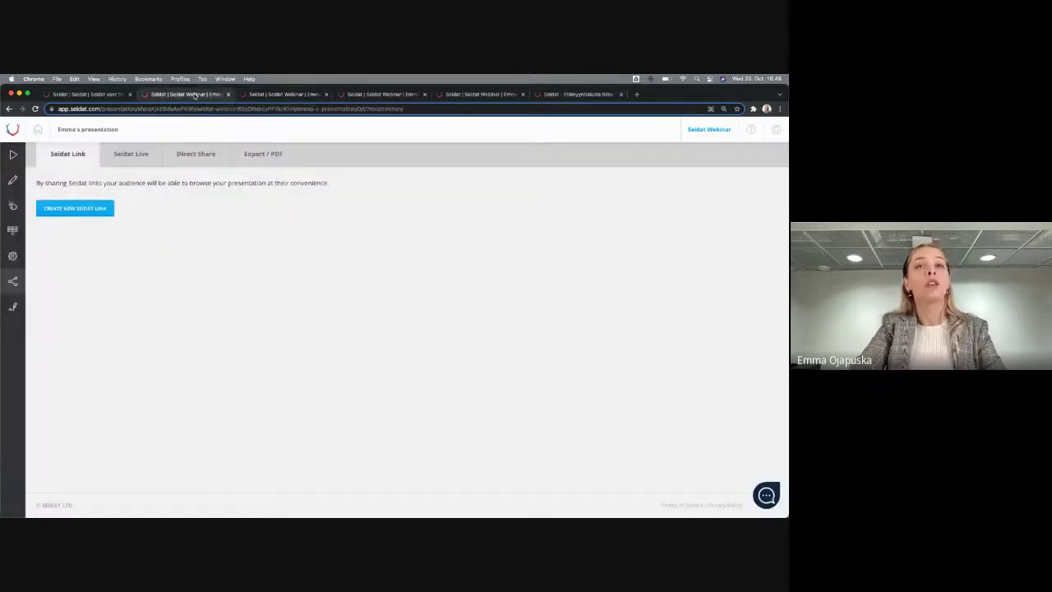
Generate a fresh Seidat link, open its URL in a new tab, and come back to sharing
{"action": "left_click", "coordinate": [72, 208]}
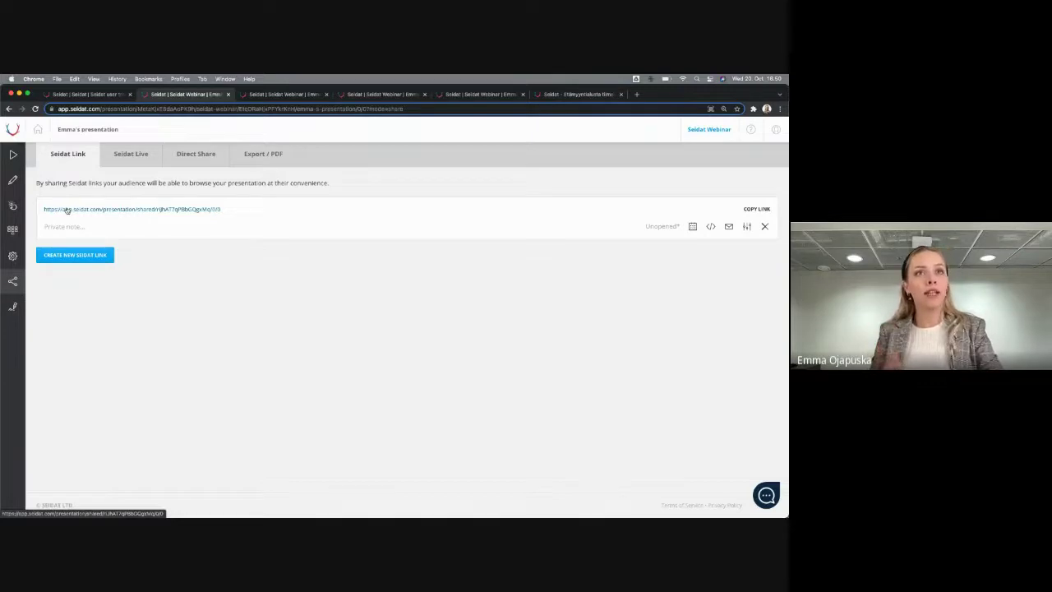
{"action": "left_click", "coordinate": [173, 211]}
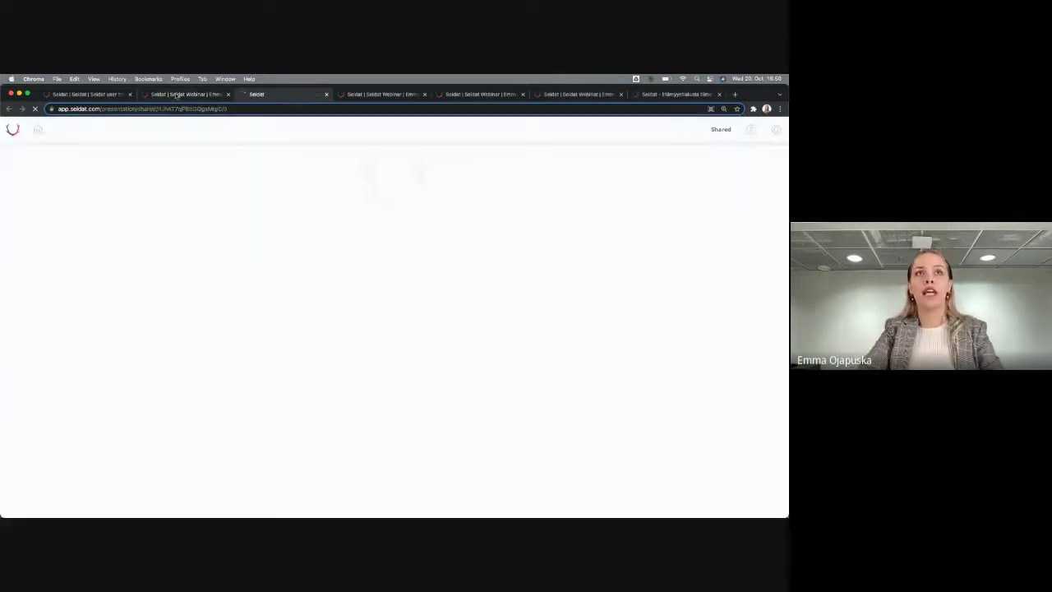
{"action": "left_click", "coordinate": [178, 95]}
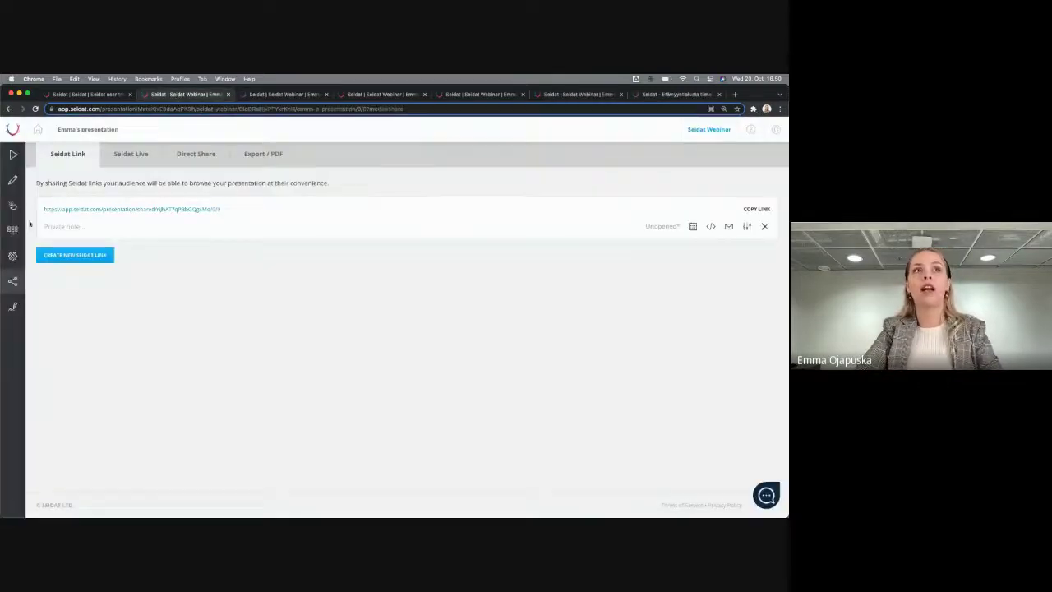
Add a large, centred star shape to the Initial questions slide
{"action": "left_click", "coordinate": [14, 229]}
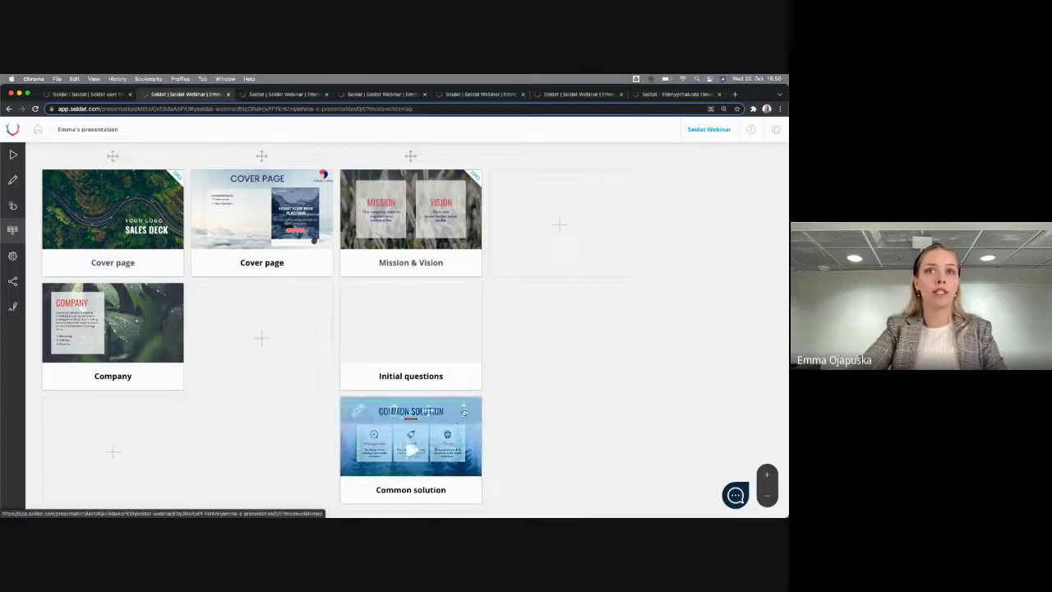
{"action": "left_click", "coordinate": [411, 325]}
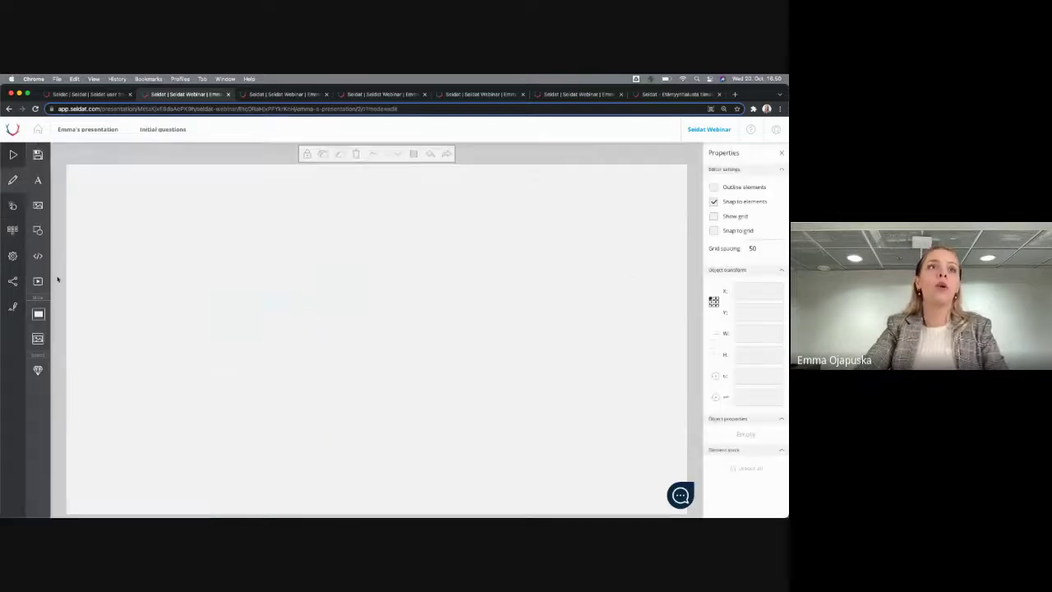
{"action": "left_click", "coordinate": [39, 234]}
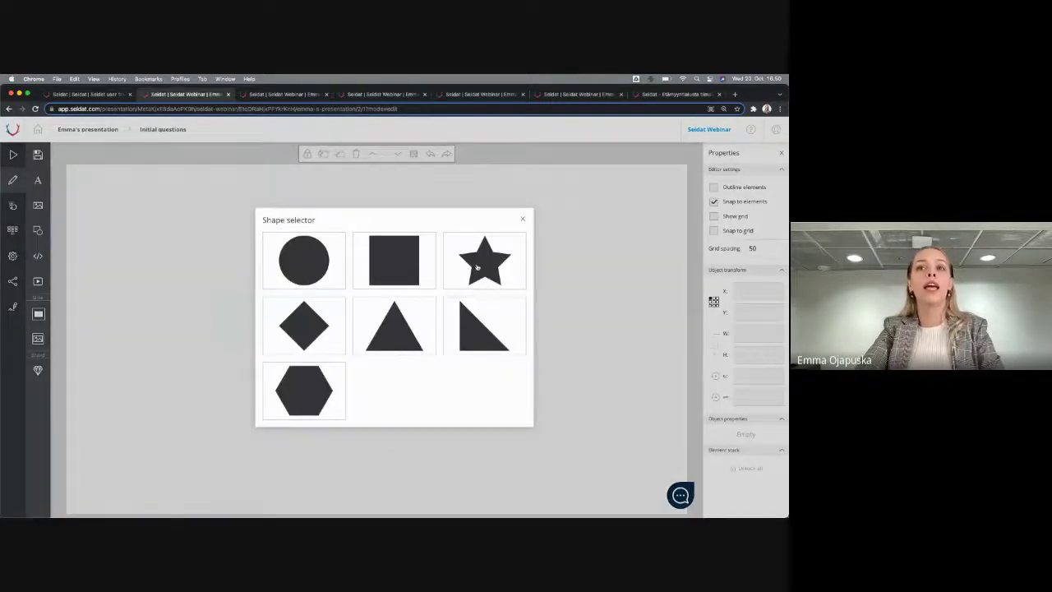
{"action": "left_click", "coordinate": [480, 265]}
{"action": "left_click_drag", "start_coordinate": [414, 300], "coordinate": [522, 215]}
{"action": "left_click_drag", "start_coordinate": [385, 313], "coordinate": [338, 358]}
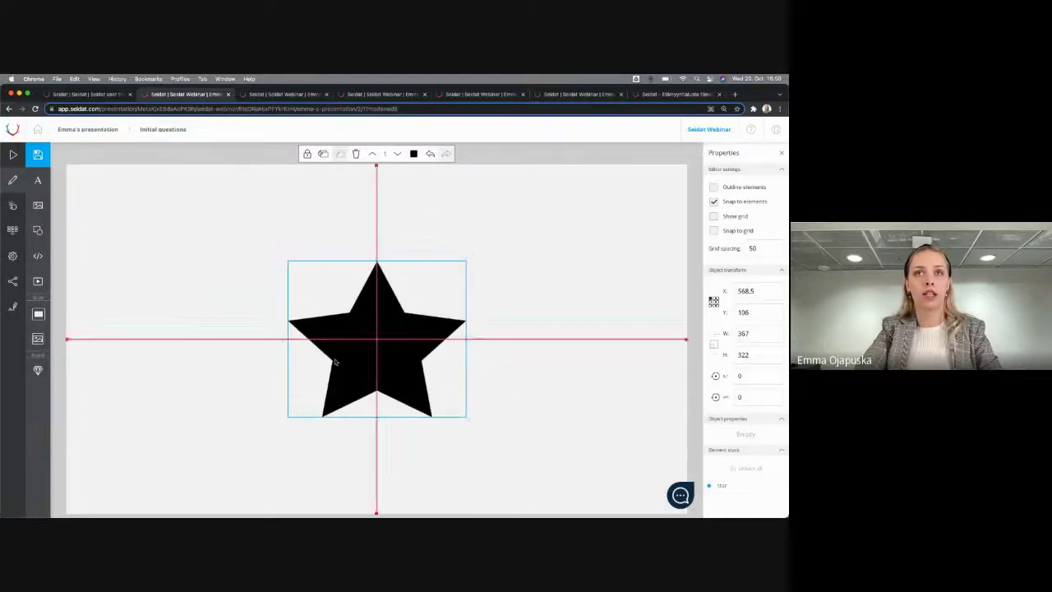
{"action": "left_click", "coordinate": [110, 214]}
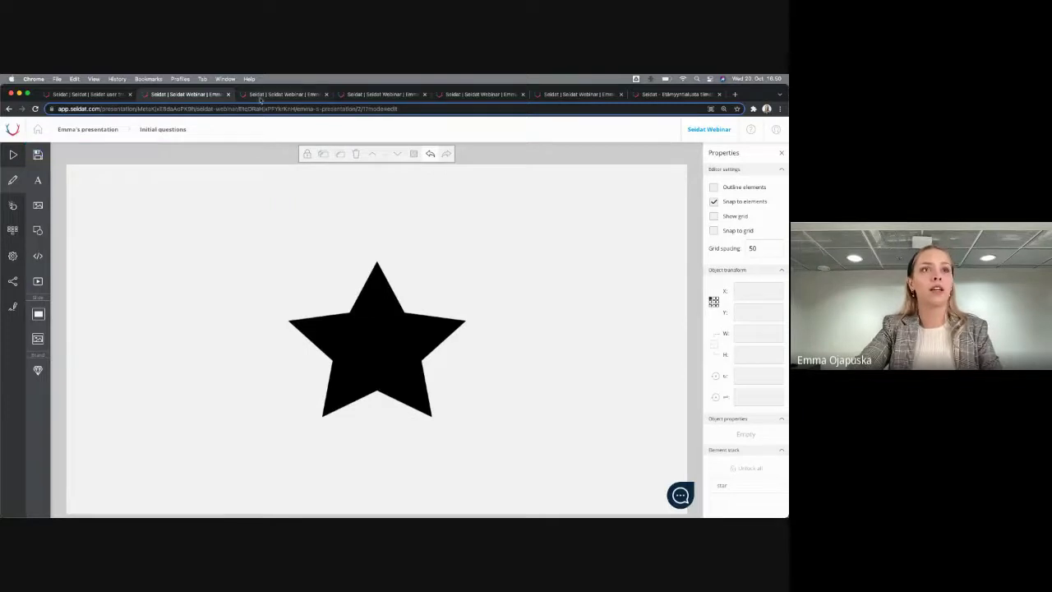
Check that the star appears on the Initial questions slide in the shared presentation
{"action": "left_click", "coordinate": [279, 94]}
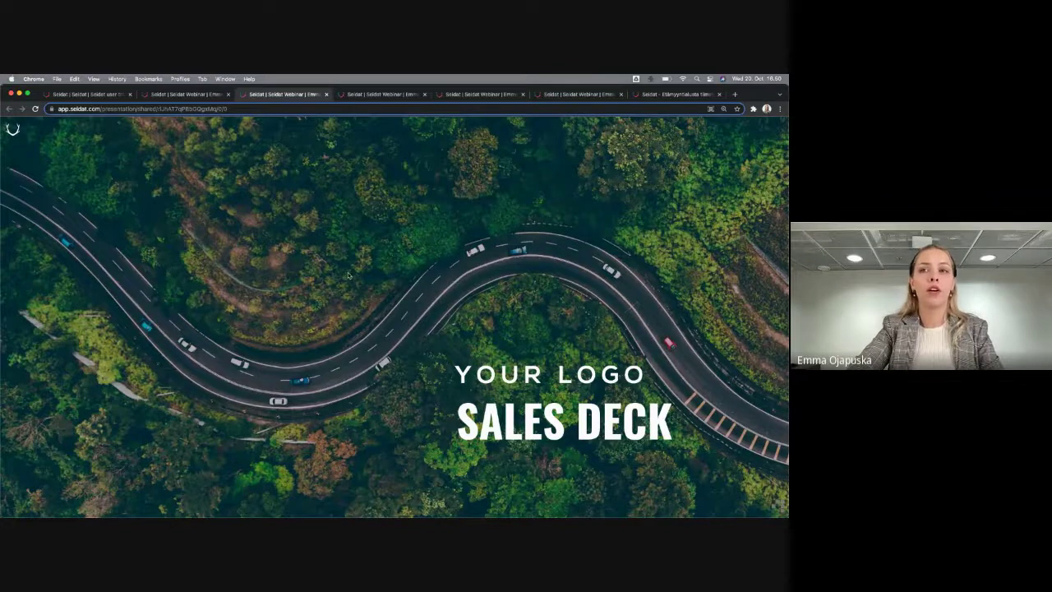
{"action": "key", "text": "Escape"}
{"action": "left_click", "coordinate": [415, 283]}
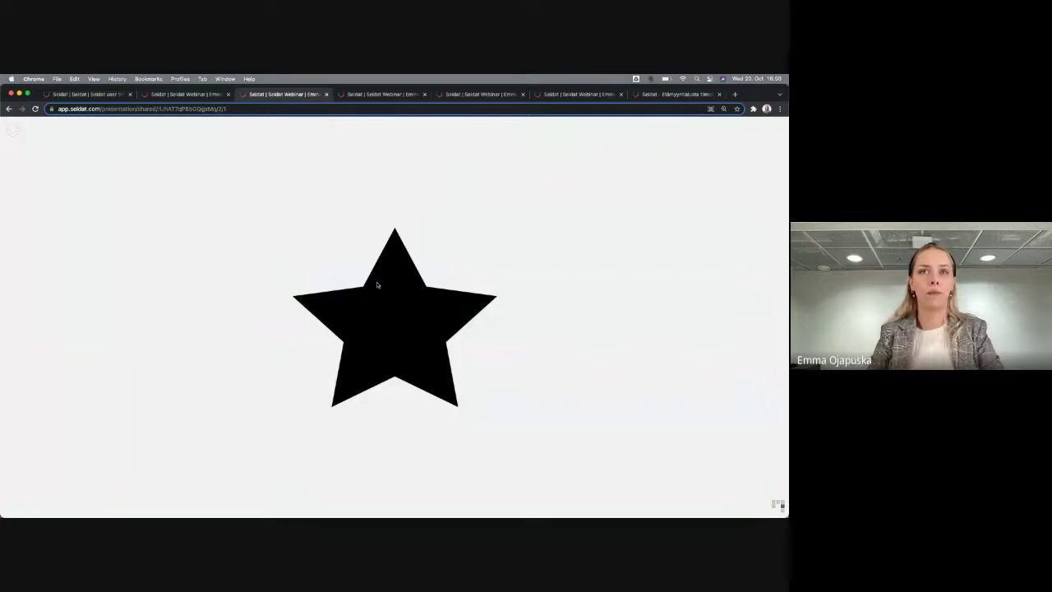
{"action": "left_click", "coordinate": [191, 95]}
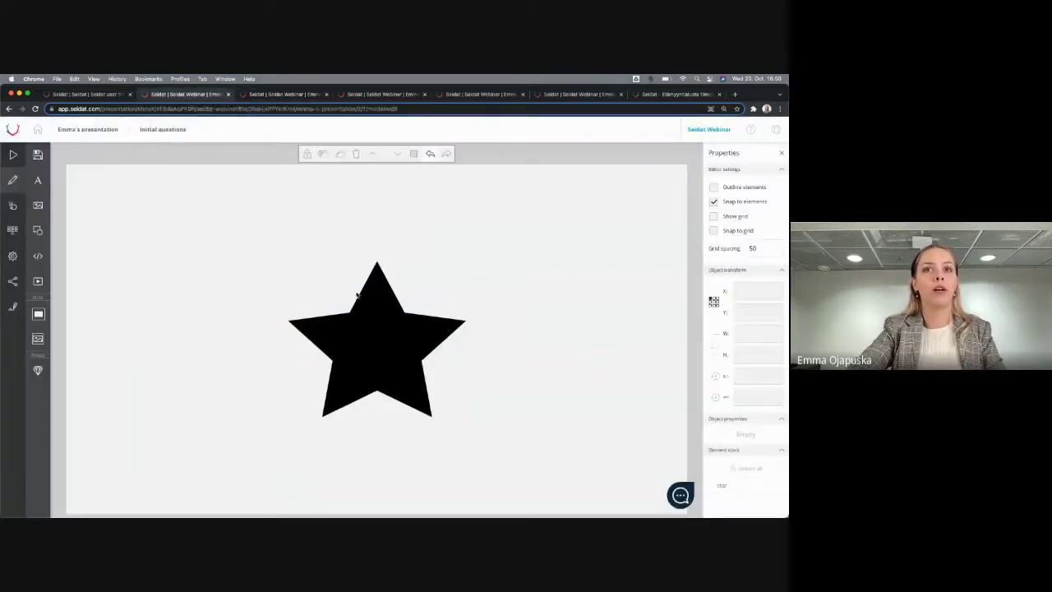
Delete the star, confirm it is gone from the shared slide, and reopen the slide map
{"action": "left_click", "coordinate": [373, 339]}
{"action": "key", "text": "Delete"}
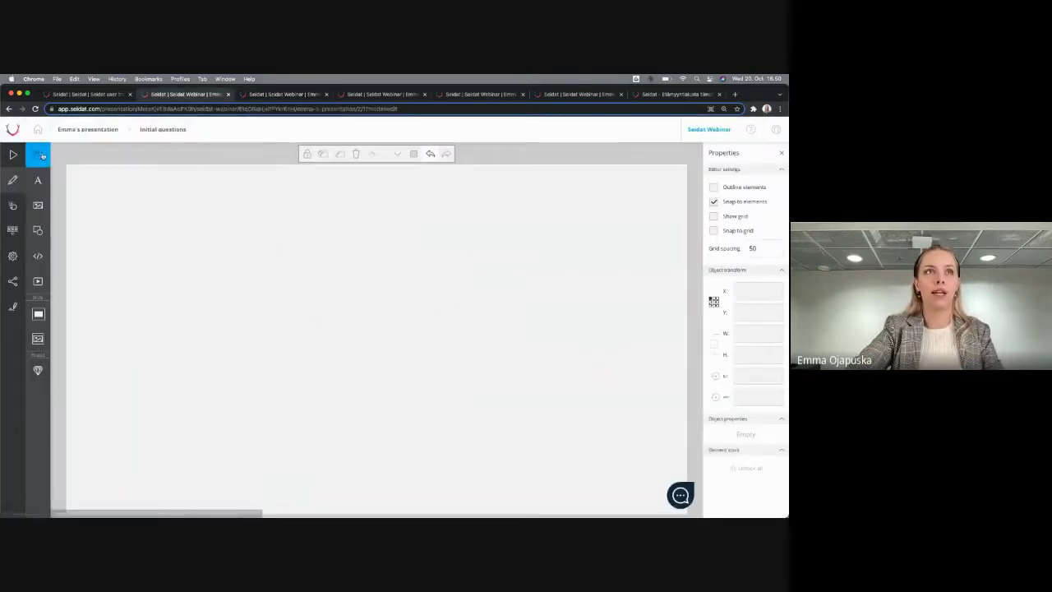
{"action": "left_click", "coordinate": [295, 95]}
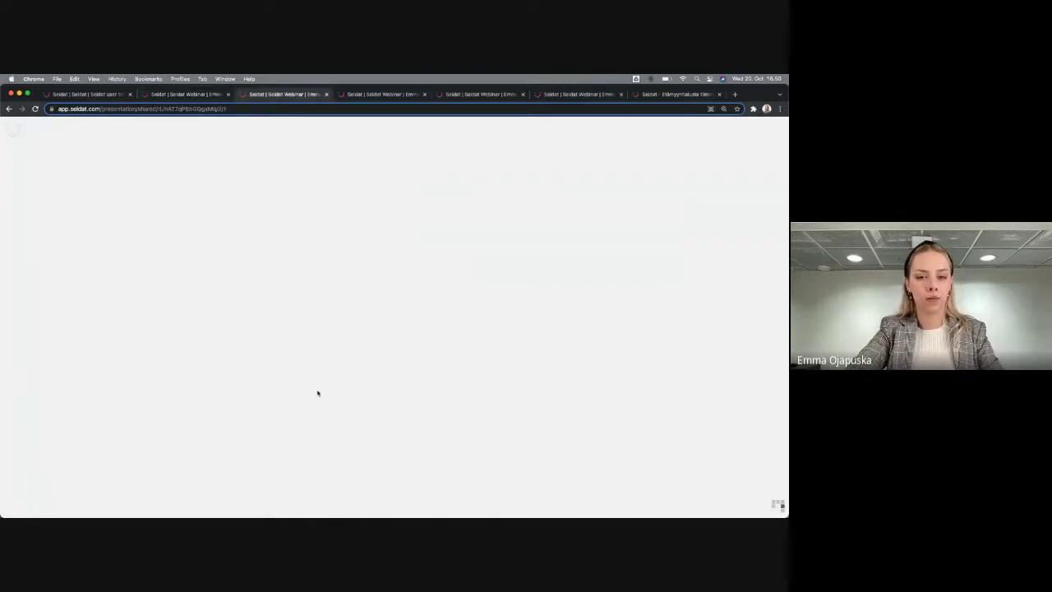
{"action": "left_click", "coordinate": [207, 95]}
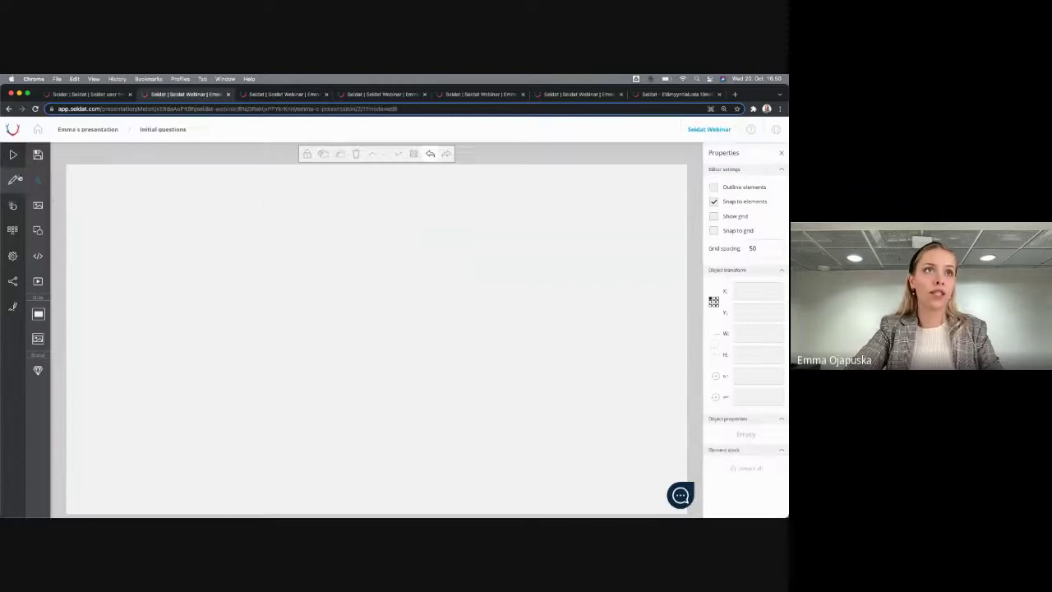
{"action": "left_click", "coordinate": [13, 231]}
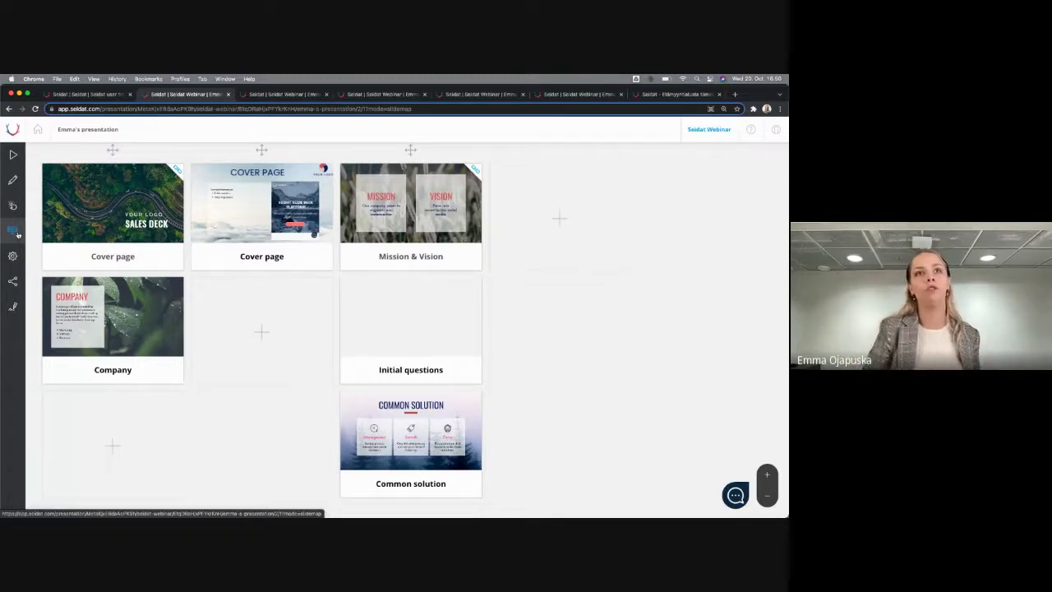
Add a new text box to the Initial questions slide
{"action": "mouse_move", "coordinate": [362, 294]}
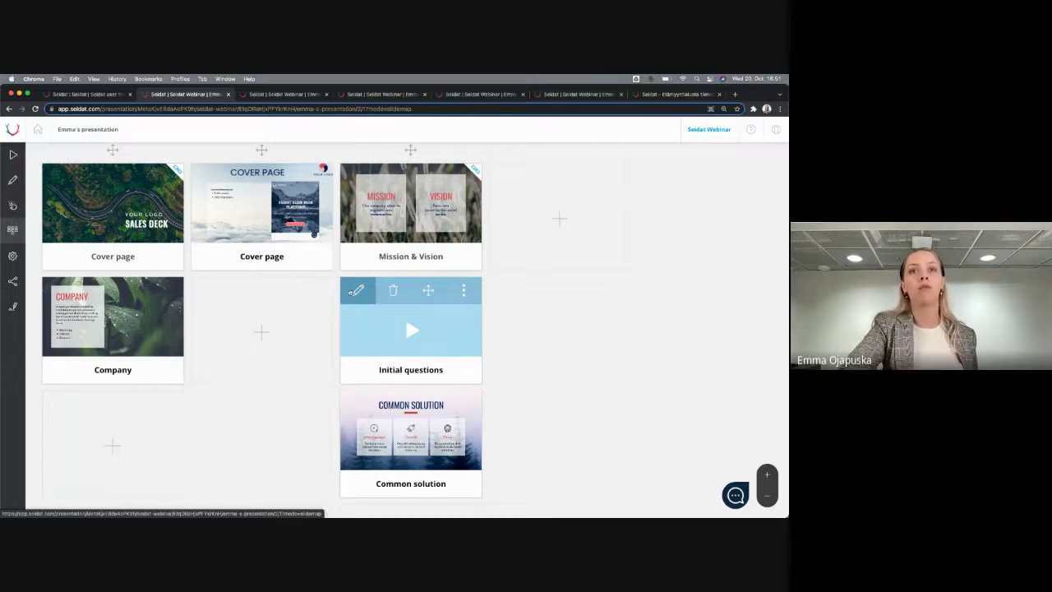
{"action": "left_click", "coordinate": [360, 292]}
{"action": "left_click", "coordinate": [38, 180]}
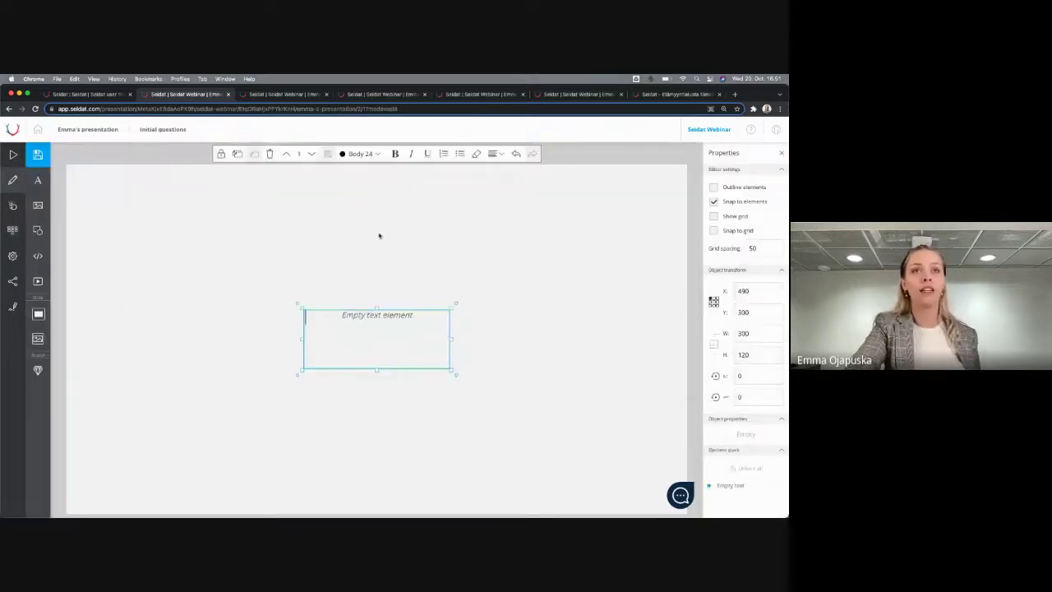
{"action": "left_click", "coordinate": [351, 303]}
{"action": "left_click", "coordinate": [353, 320]}
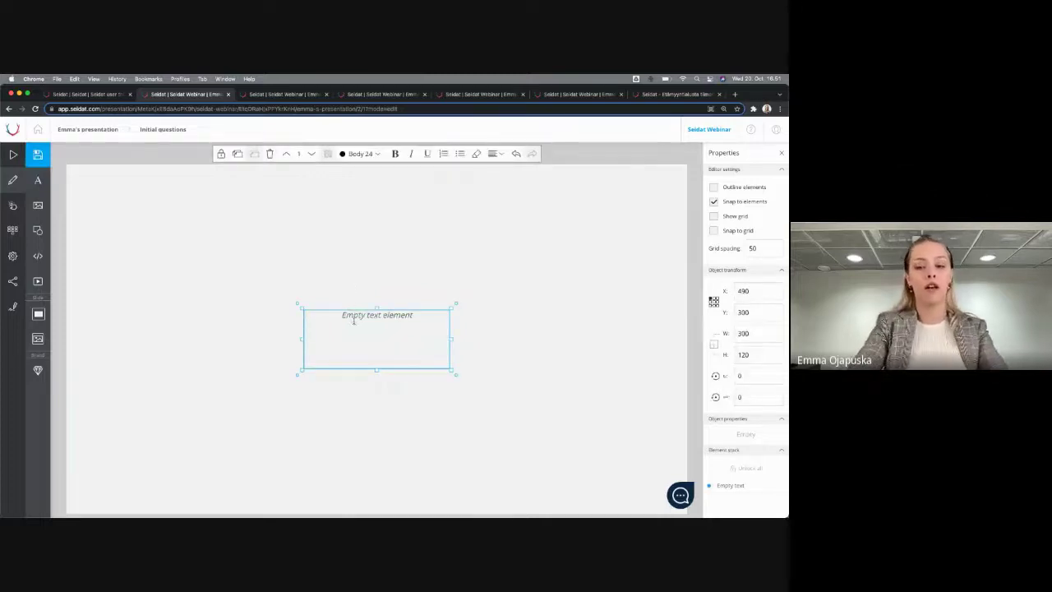
Enter '- As we talked we start on November', save the slide and view it in the shared tab
{"action": "type", "text": "-"}
{"action": "type", "text": " As we ta"}
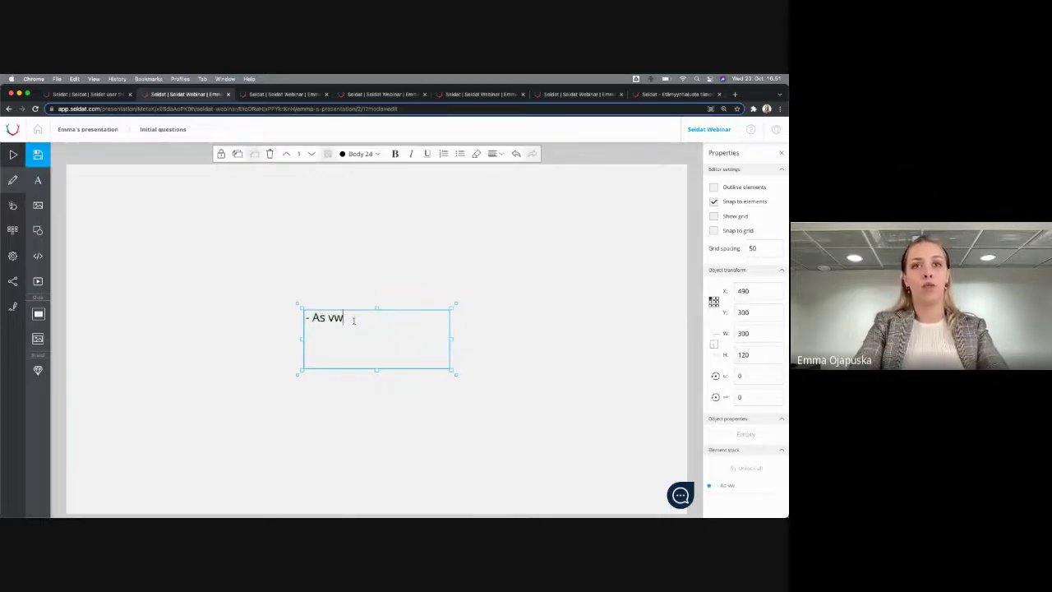
{"action": "type", "text": "lked we "}
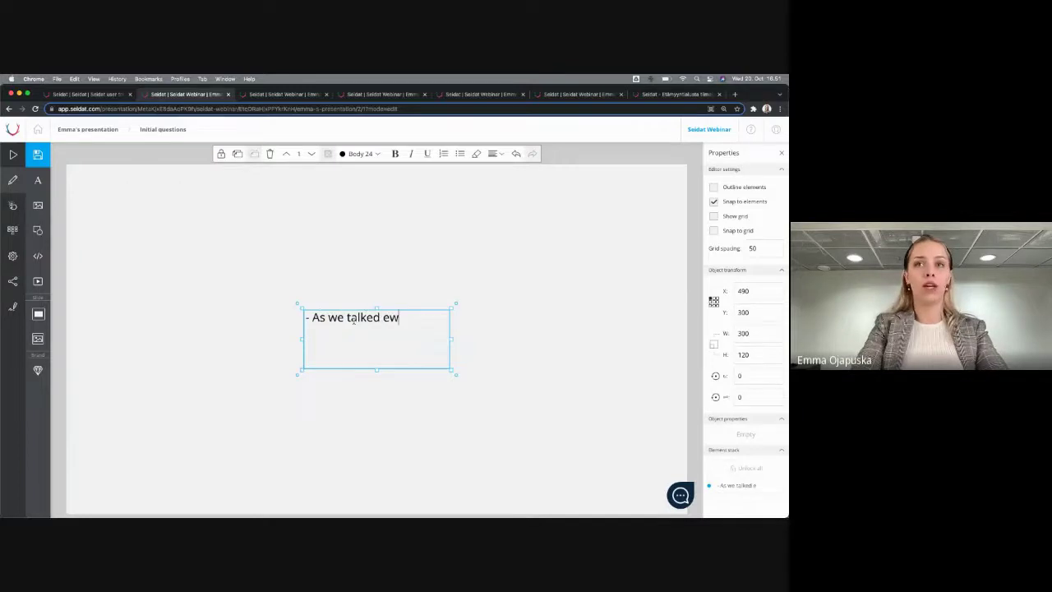
{"action": "type", "text": "start on Nev"}
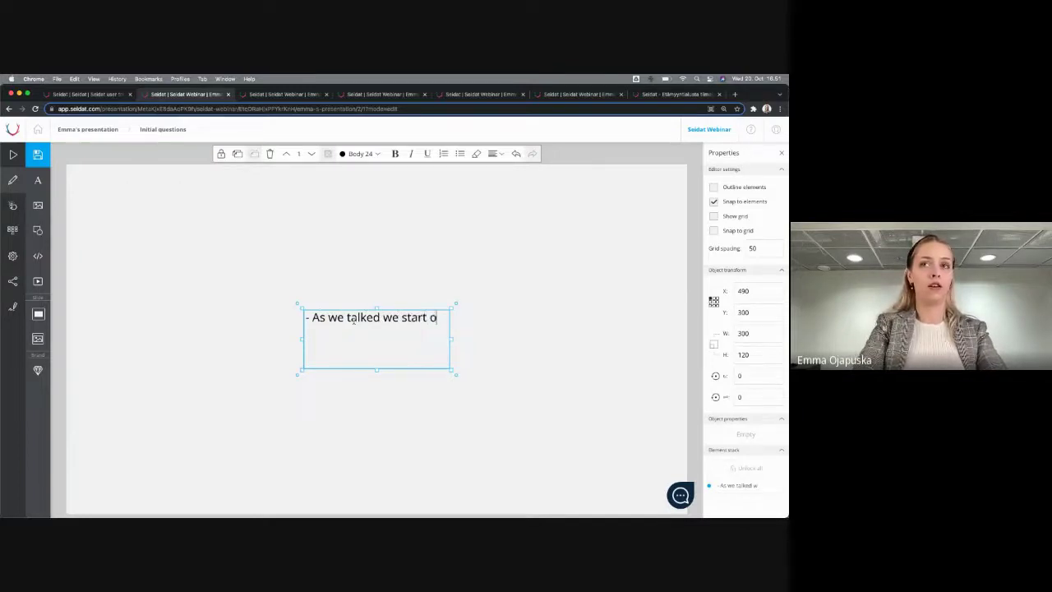
{"action": "key", "text": "BackSpace"}
{"action": "key", "text": "BackSpace"}
{"action": "type", "text": "ove"}
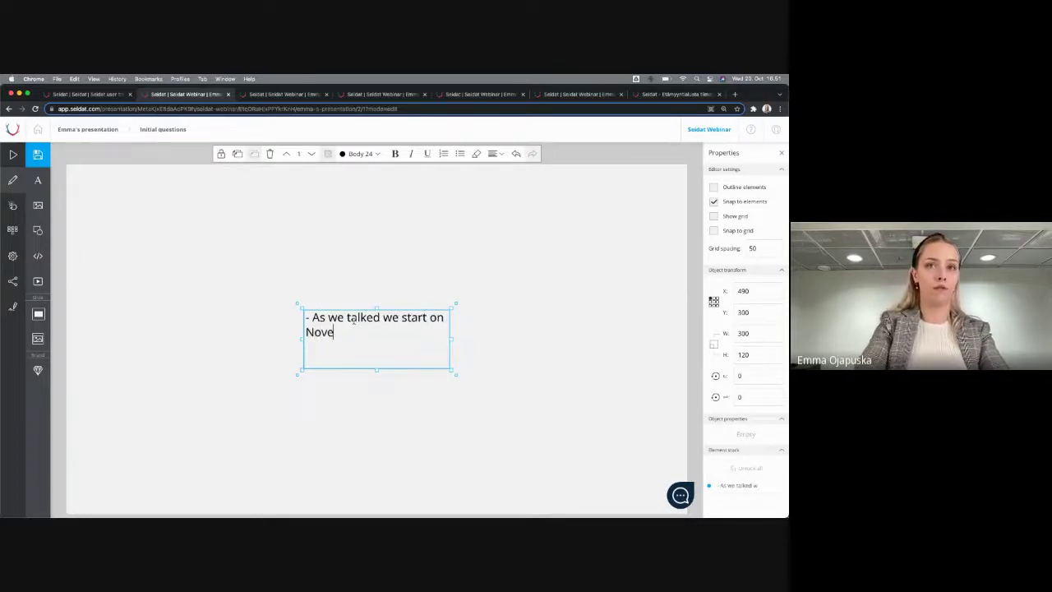
{"action": "type", "text": "mber"}
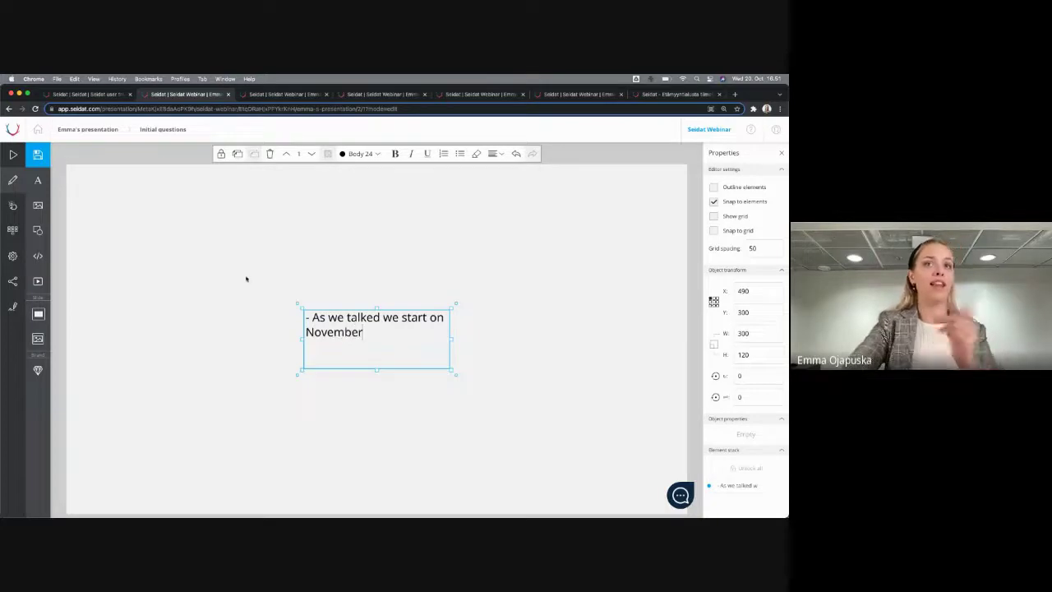
{"action": "left_click", "coordinate": [247, 280]}
{"action": "left_click", "coordinate": [37, 154]}
{"action": "left_click", "coordinate": [283, 93]}
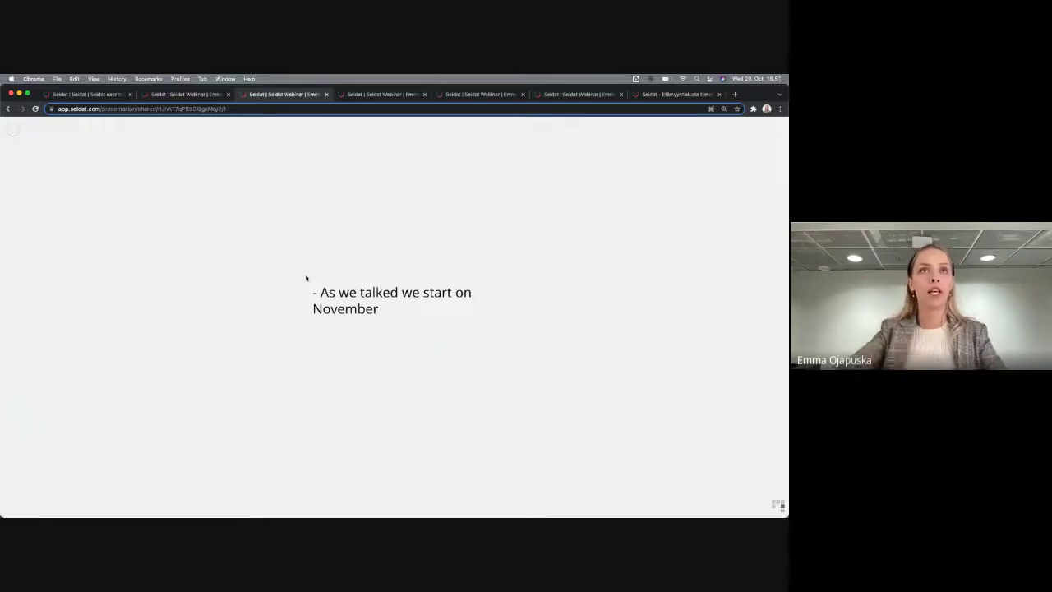
From the editor's sharing page, preview the shared presentation link in a new tab
{"action": "left_click", "coordinate": [194, 95]}
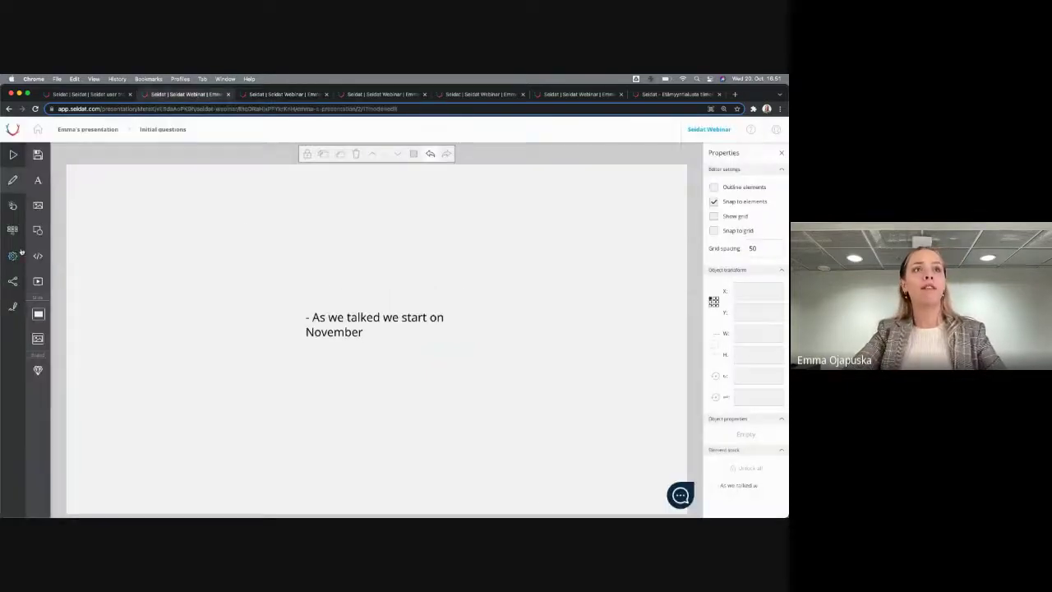
{"action": "left_click", "coordinate": [16, 281]}
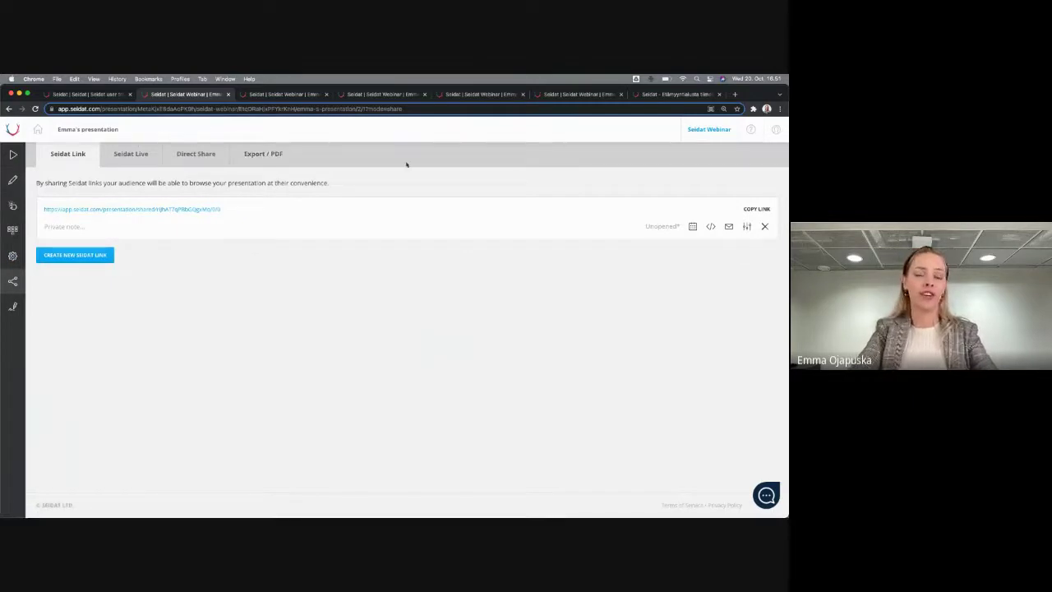
{"action": "left_click", "coordinate": [72, 222]}
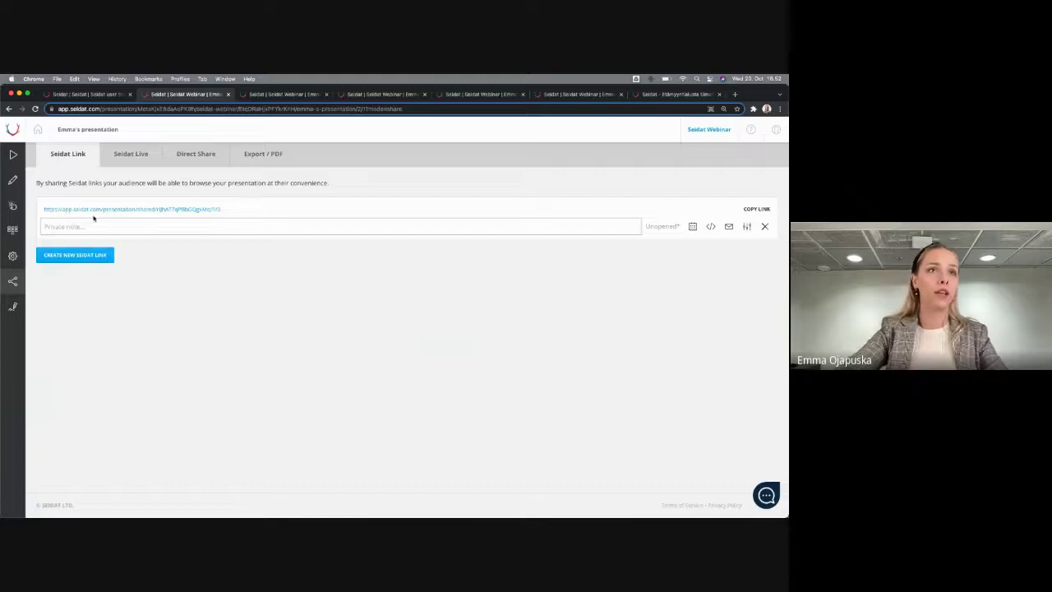
{"action": "left_click", "coordinate": [87, 211]}
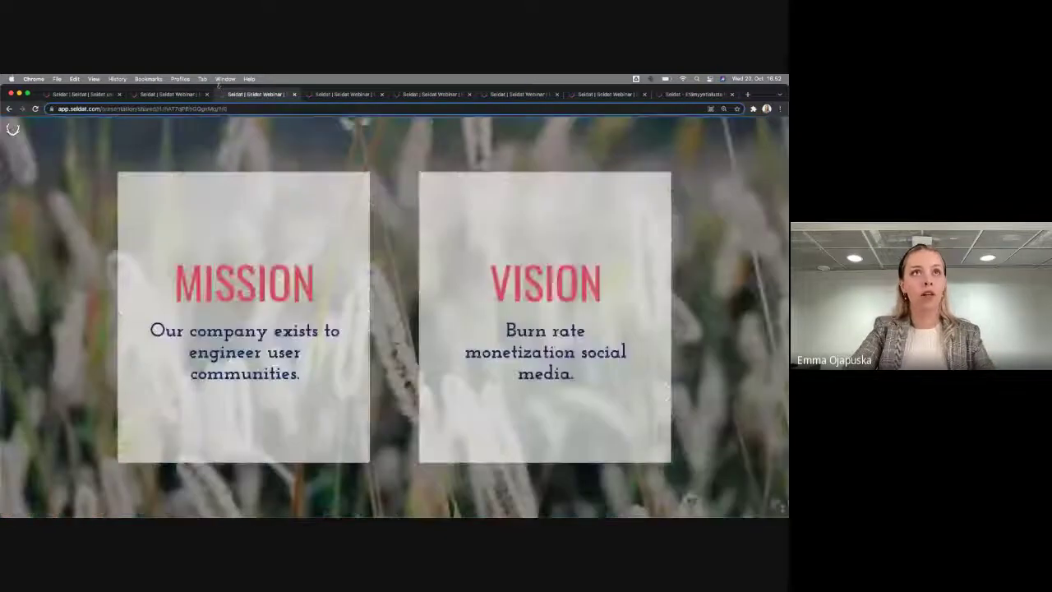
{"action": "left_click", "coordinate": [167, 93]}
{"action": "left_click", "coordinate": [130, 154]}
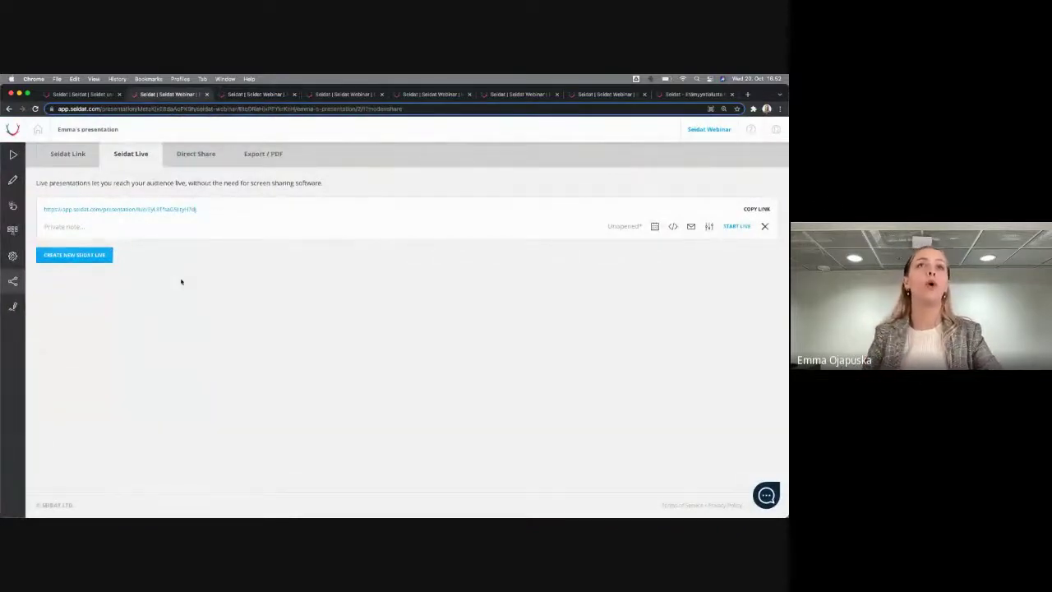
Preview the live presentation link in a new tab, then bring up Direct Share
{"action": "left_click", "coordinate": [176, 210]}
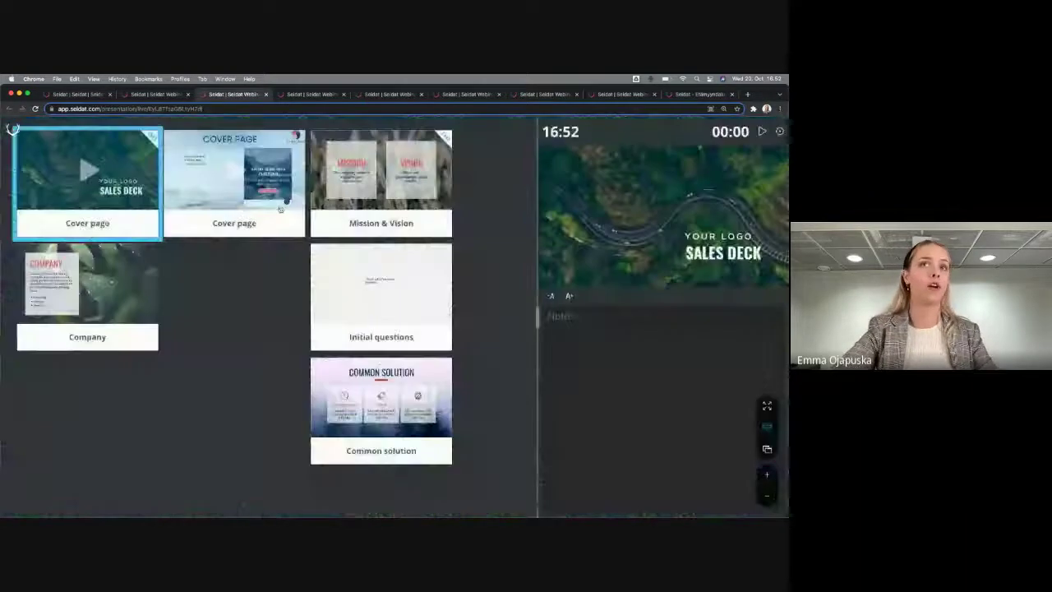
{"action": "left_click", "coordinate": [157, 93]}
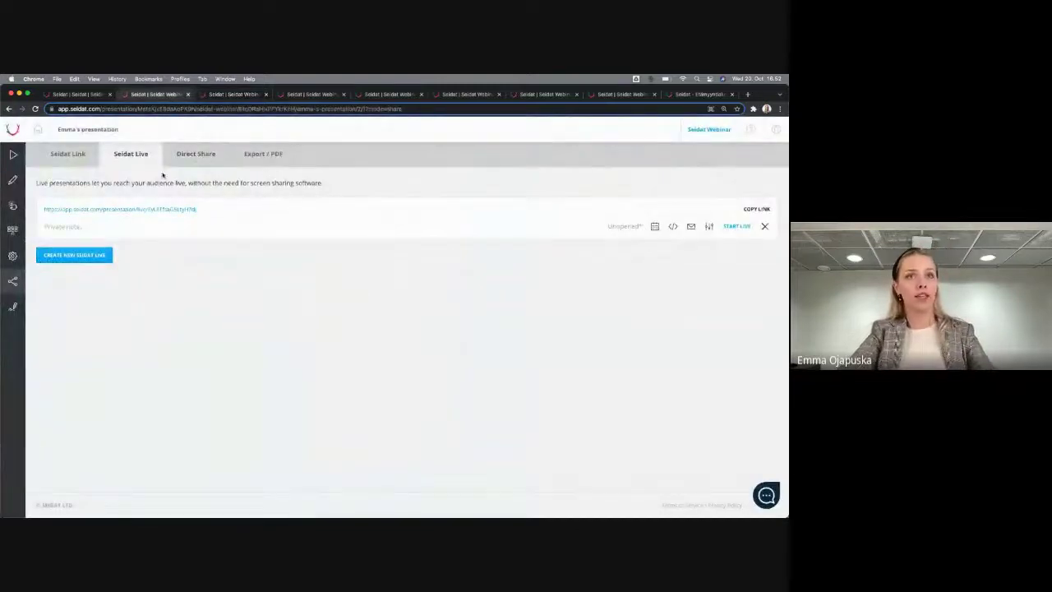
{"action": "left_click", "coordinate": [189, 159]}
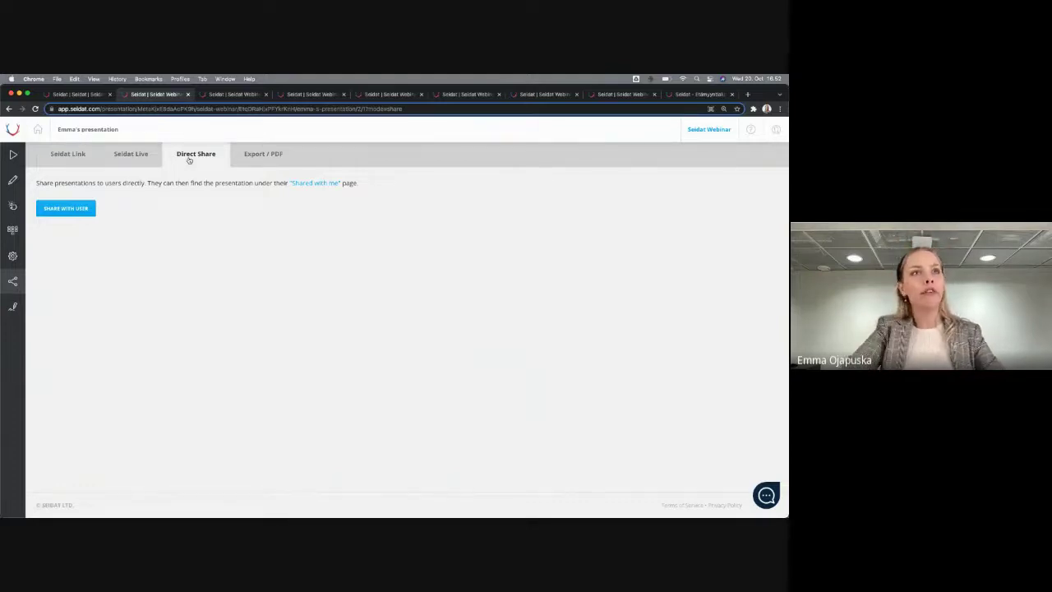
Share with a user by entering their e-mail, with the link expiring 31 October 2021
{"action": "left_click", "coordinate": [85, 206]}
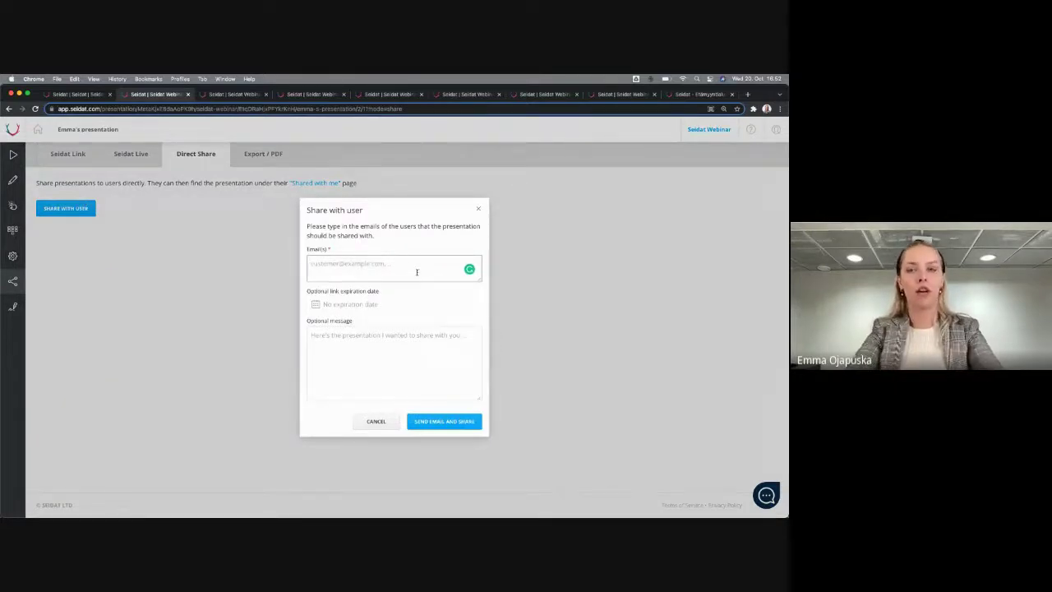
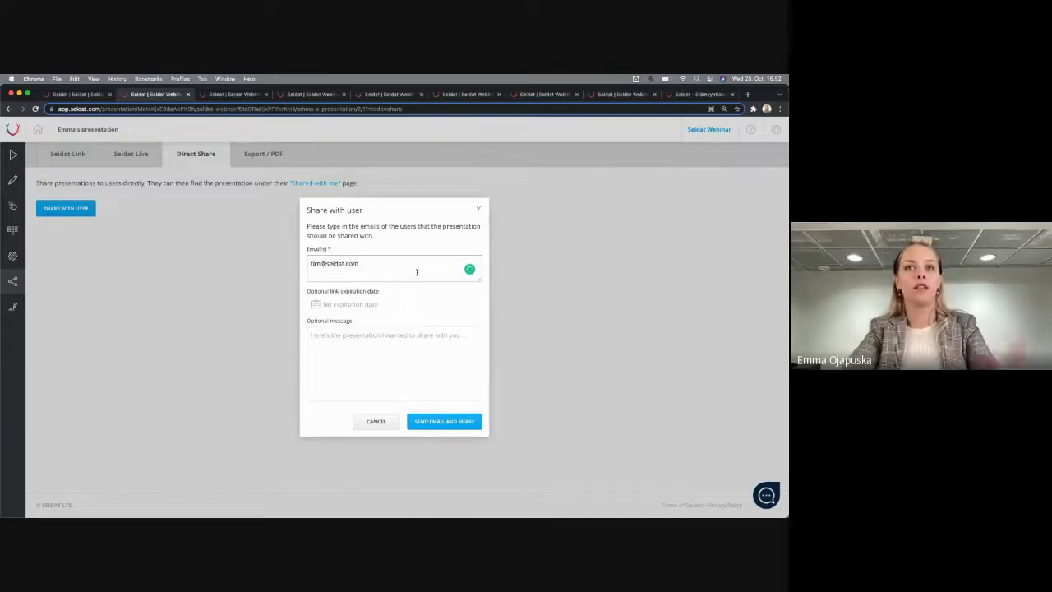
{"action": "left_click", "coordinate": [316, 304]}
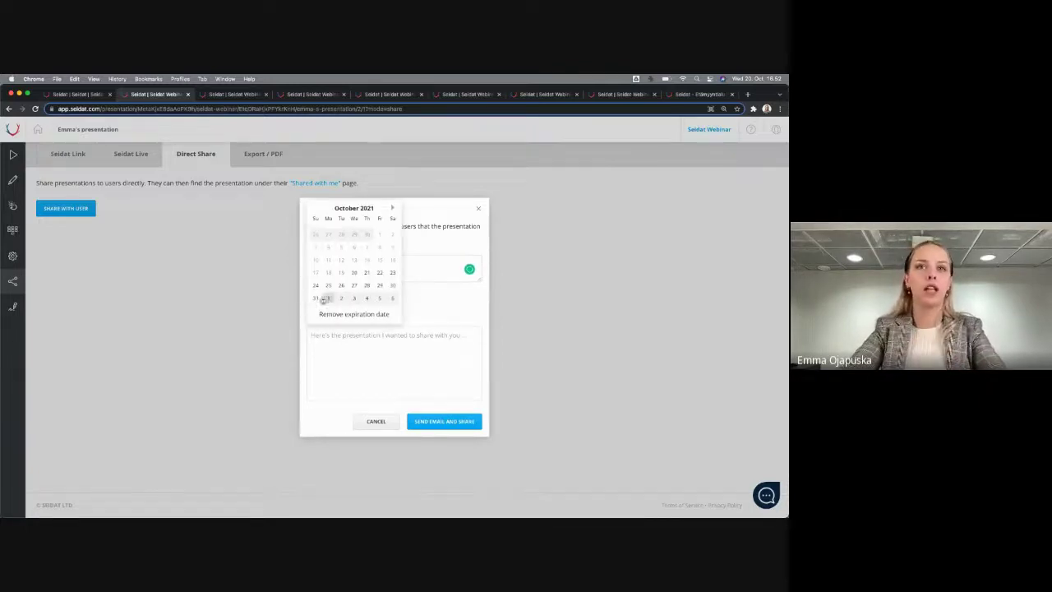
{"action": "left_click", "coordinate": [315, 297]}
Add the message 'Hi, here's the materials.' and send the share e-mail
{"action": "left_click", "coordinate": [358, 367]}
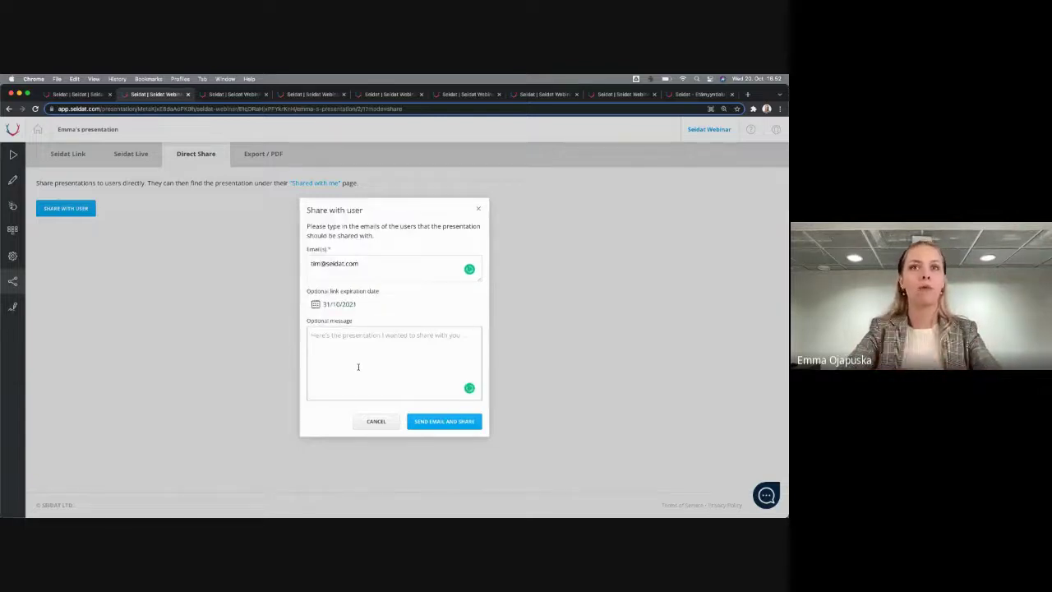
{"action": "type", "text": "Hi, here"}
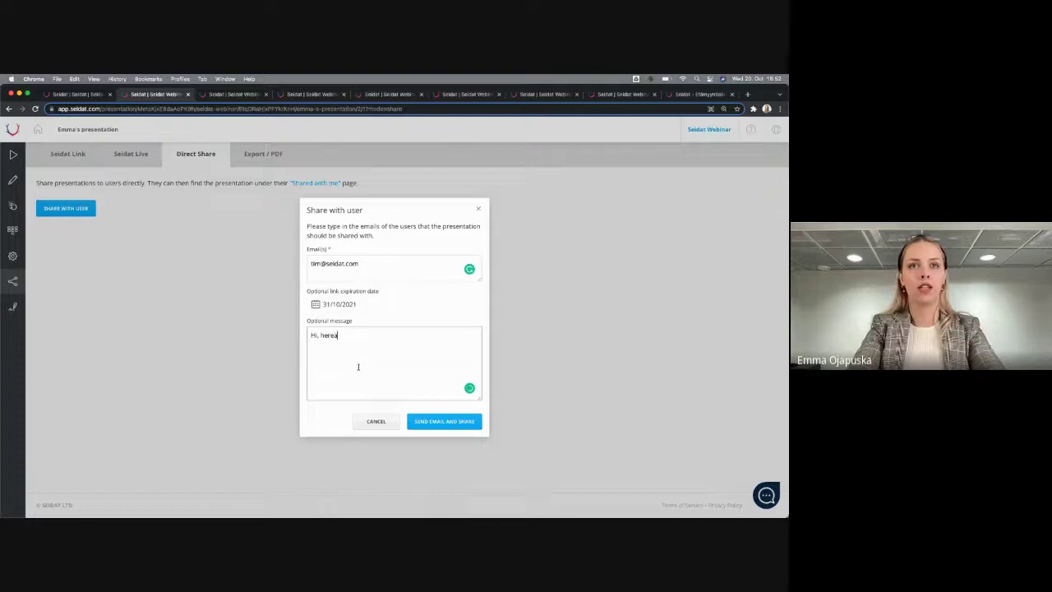
{"action": "key", "text": "BackSpace"}
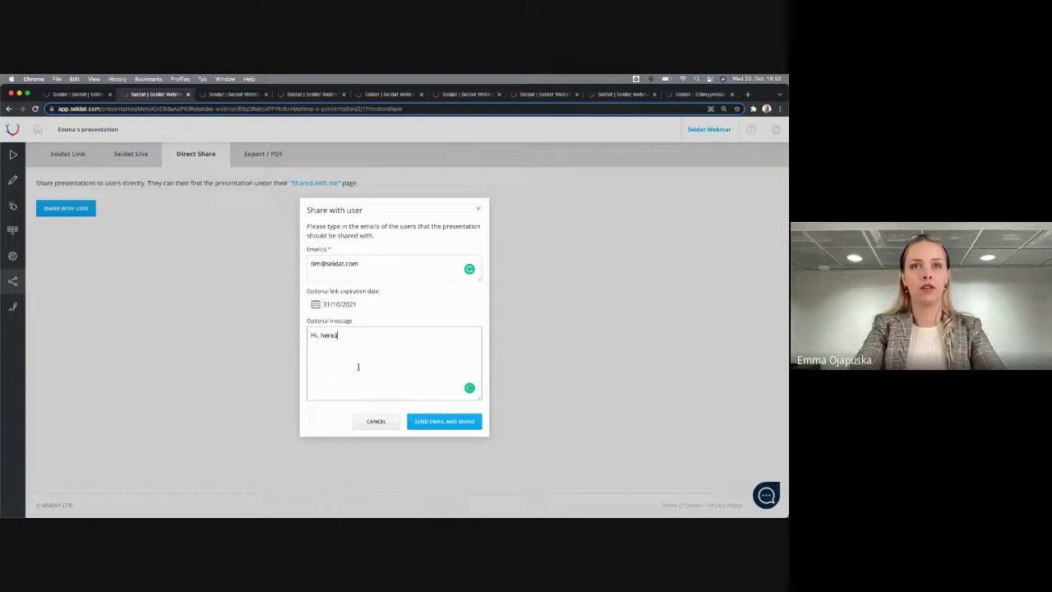
{"action": "type", "text": "'s the materials."}
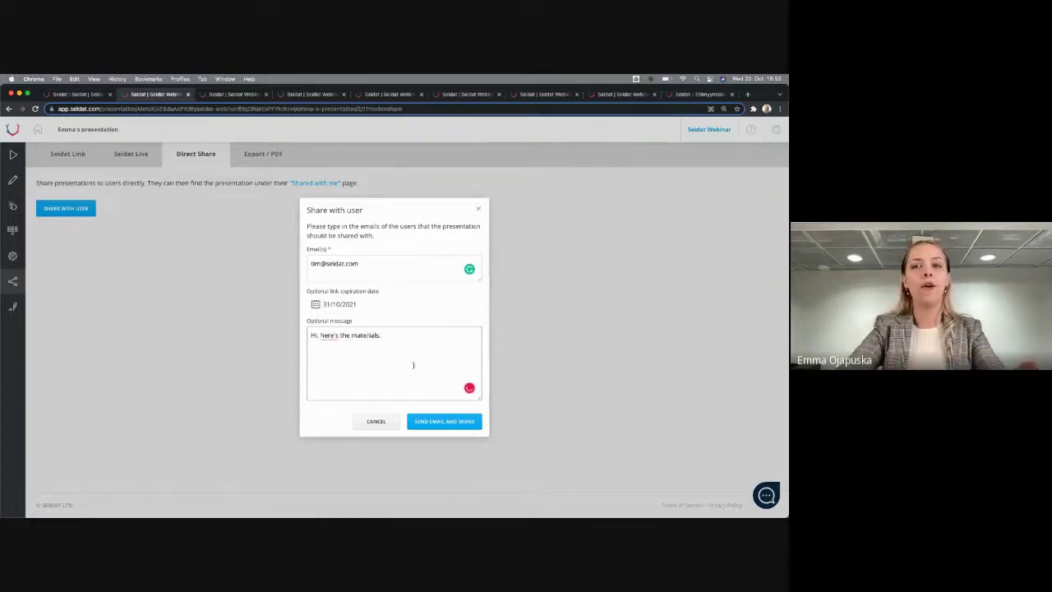
{"action": "left_click", "coordinate": [430, 424]}
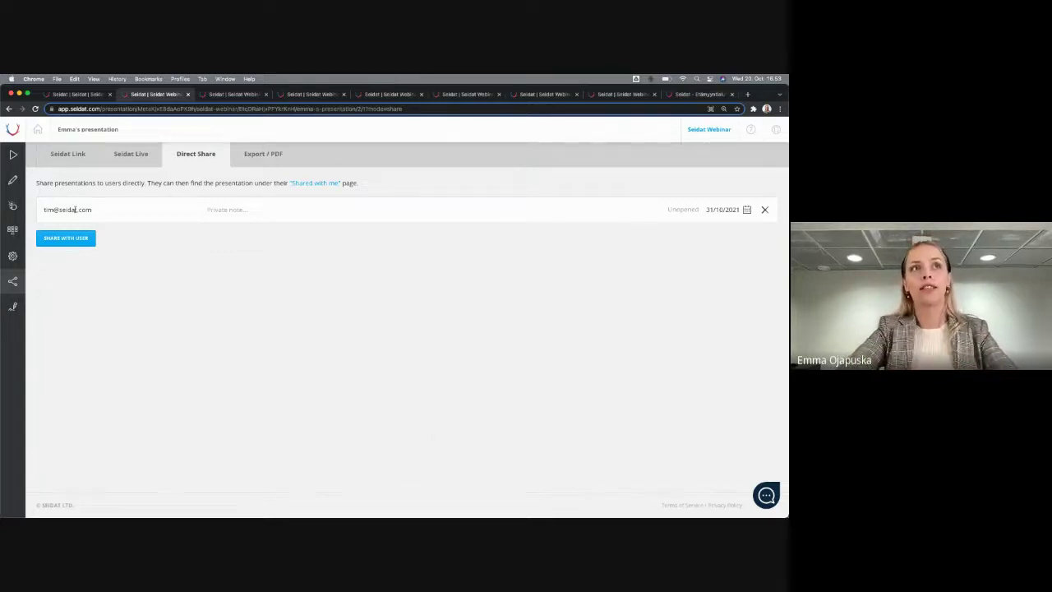
Select the recipient's e-mail in the share list, then return to the Seidat Link page
{"action": "left_click_drag", "start_coordinate": [43, 209], "coordinate": [92, 211]}
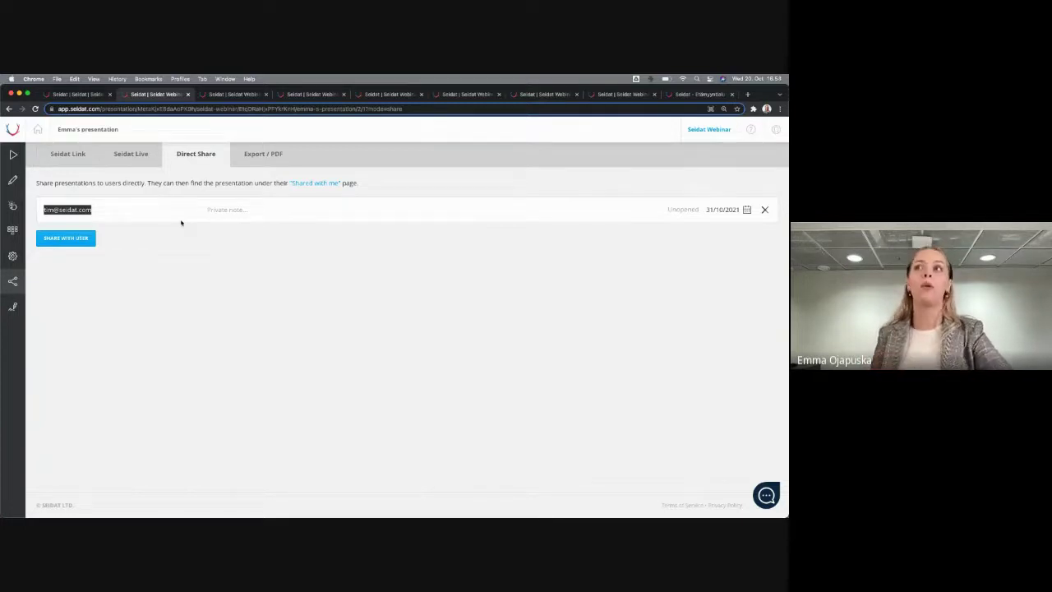
{"action": "left_click", "coordinate": [78, 153]}
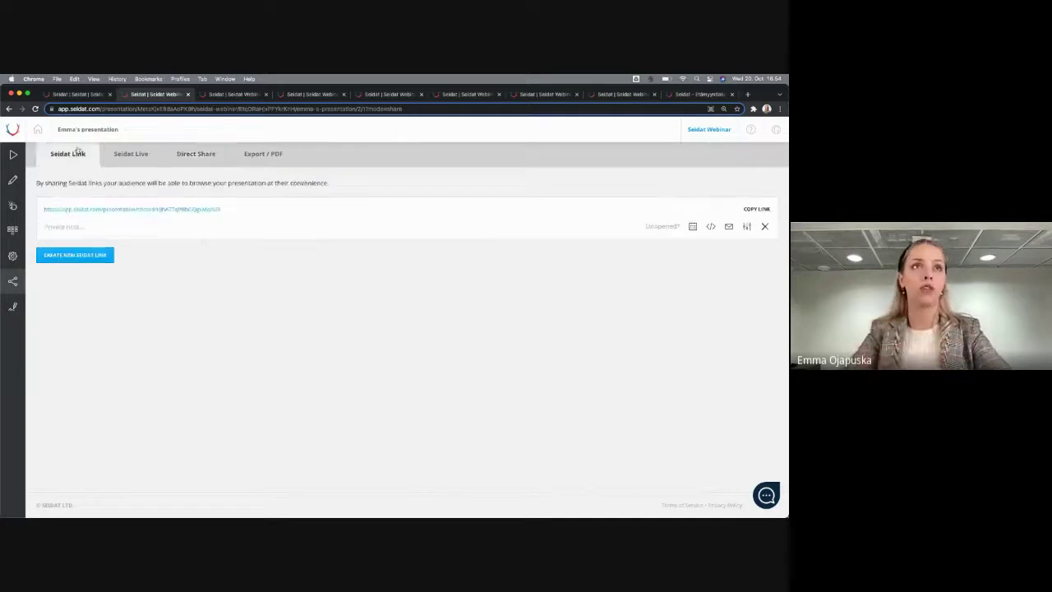
Show the Export / PDF options for the presentation
{"action": "left_click", "coordinate": [263, 155]}
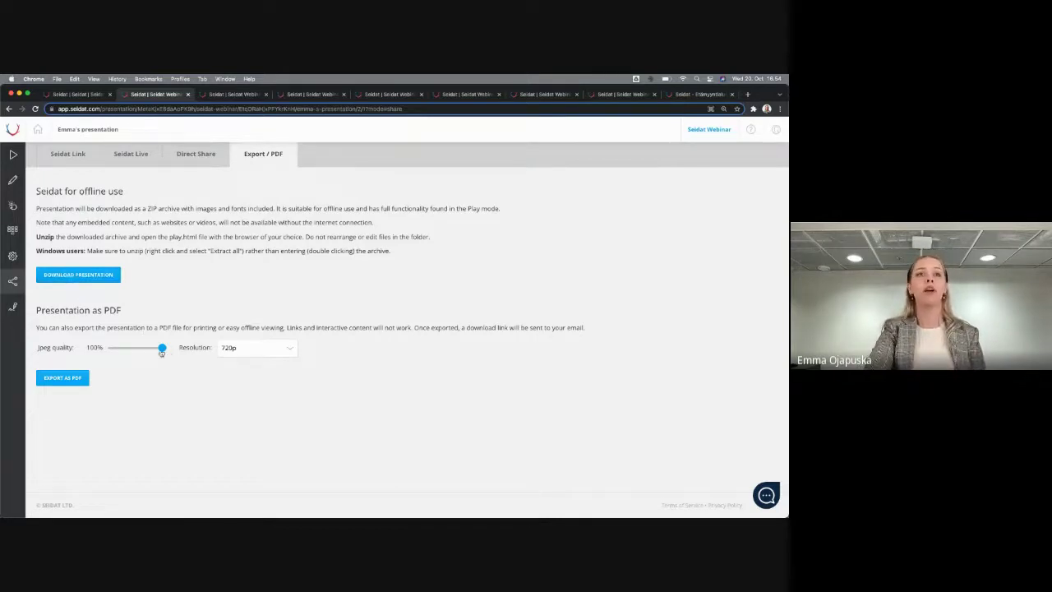
Set JPEG quality to 5% at 720p and export the presentation as PDF
{"action": "left_click_drag", "start_coordinate": [162, 349], "coordinate": [109, 352]}
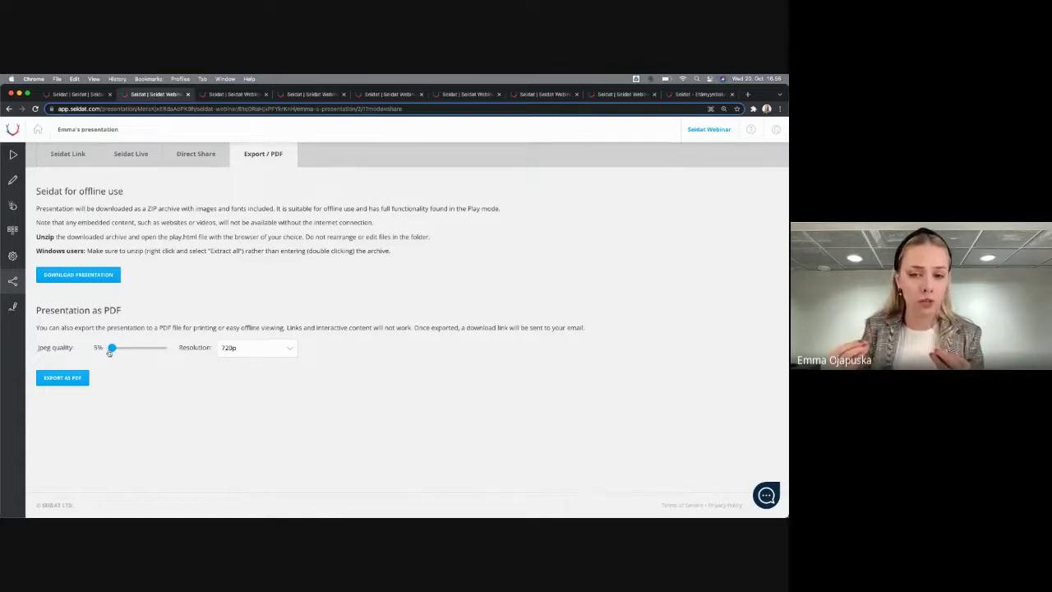
{"action": "mouse_move", "coordinate": [109, 352]}
{"action": "left_mouse_down"}
{"action": "mouse_move", "coordinate": [131, 350]}
{"action": "mouse_move", "coordinate": [105, 352]}
{"action": "left_mouse_up"}
{"action": "left_click", "coordinate": [60, 375]}
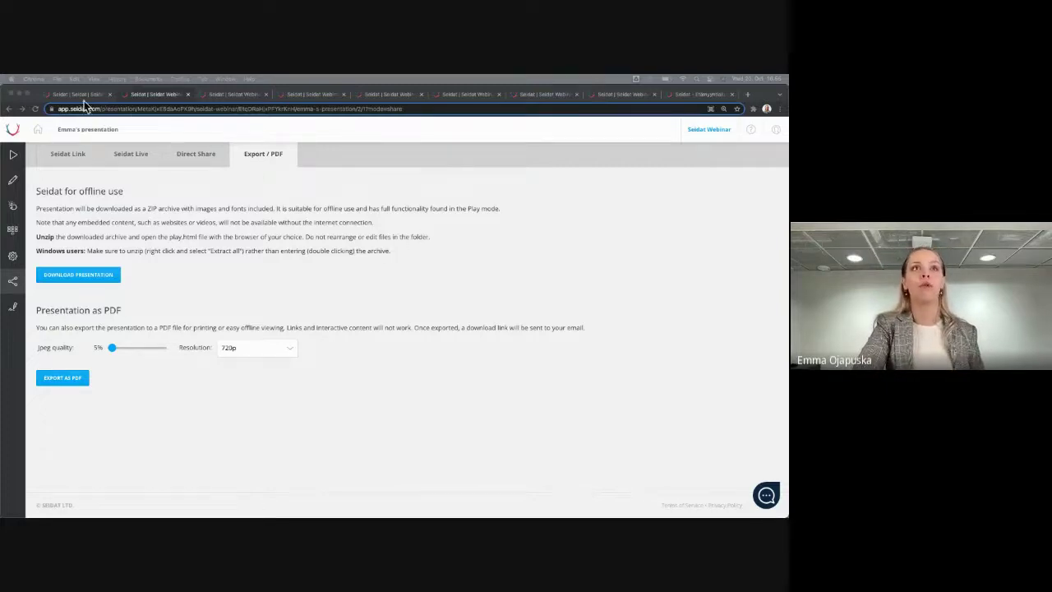
{"action": "left_click", "coordinate": [78, 94]}
{"action": "left_click", "coordinate": [759, 338]}
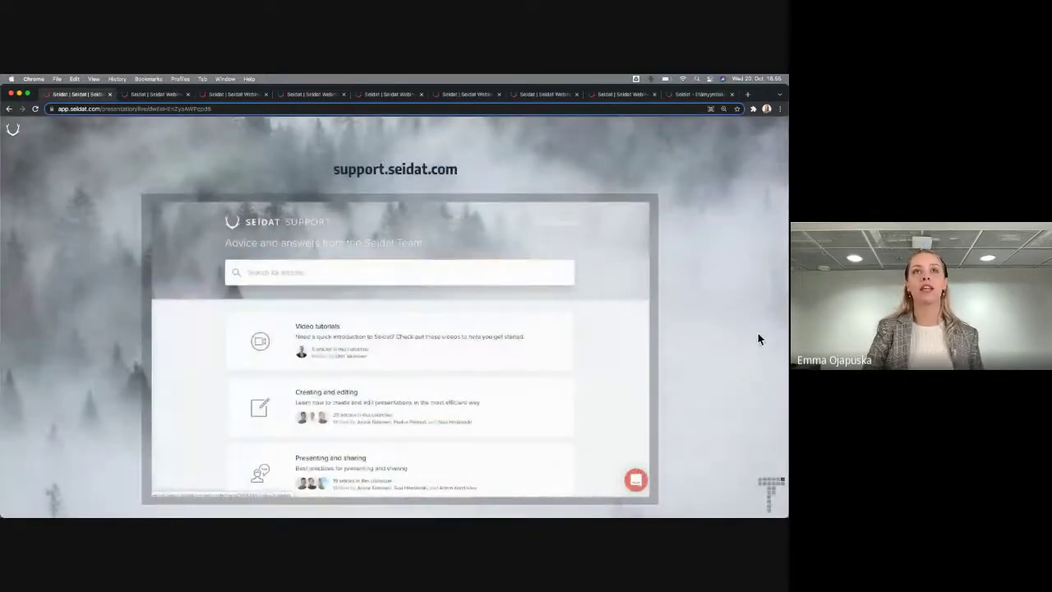
{"action": "left_click", "coordinate": [152, 95]}
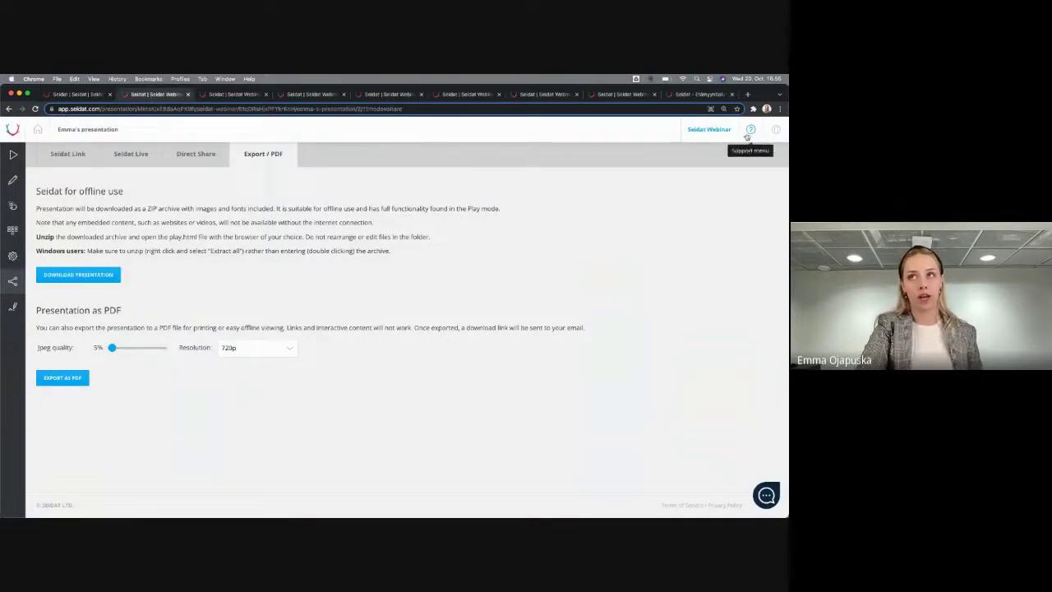
{"action": "left_click", "coordinate": [750, 132]}
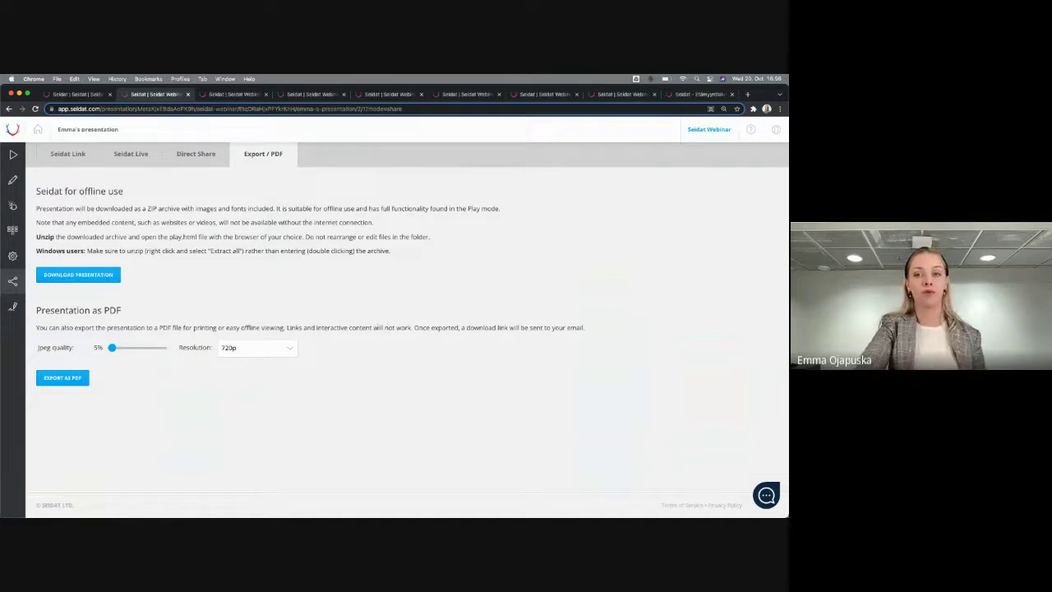
In the running presentation's Webinars page, open Sign Up & Join for Sales Time Out
{"action": "left_click", "coordinate": [78, 94]}
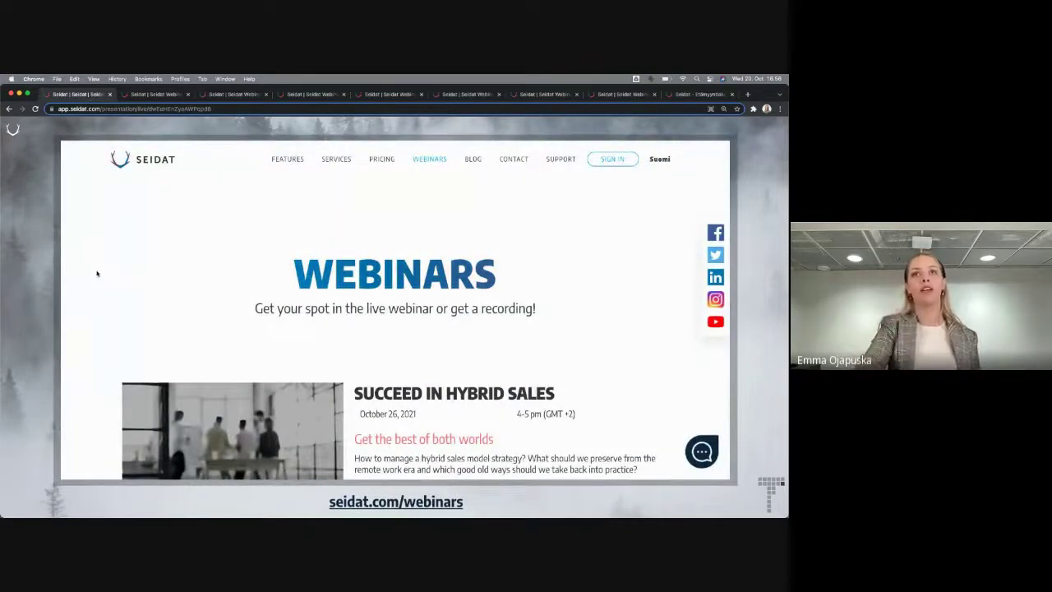
{"action": "scroll", "coordinate": [477, 398], "scroll_direction": "down", "scroll_amount": 5}
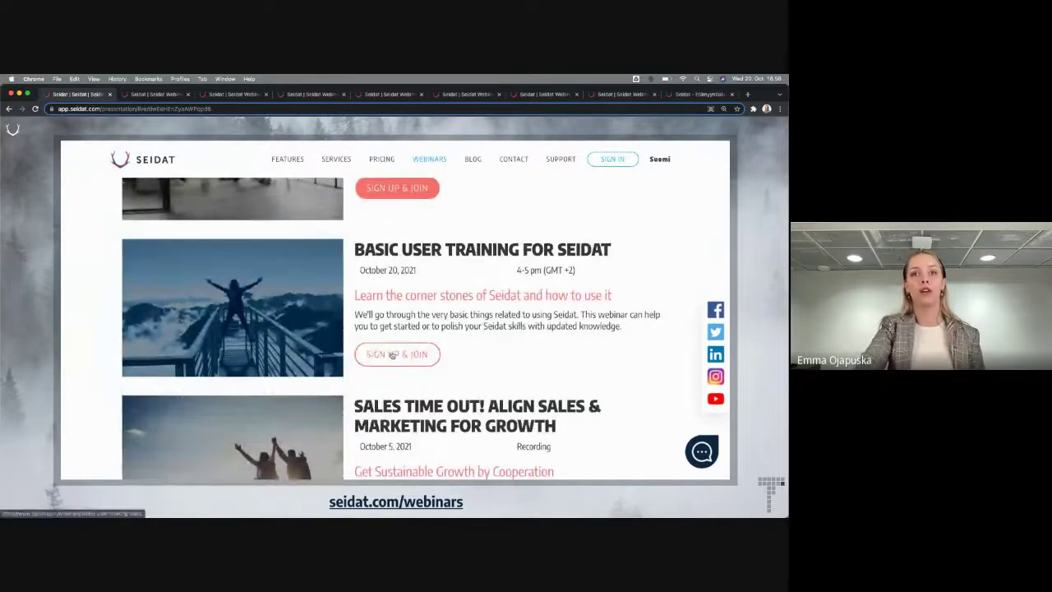
{"action": "scroll", "coordinate": [405, 385], "scroll_direction": "down", "scroll_amount": 3}
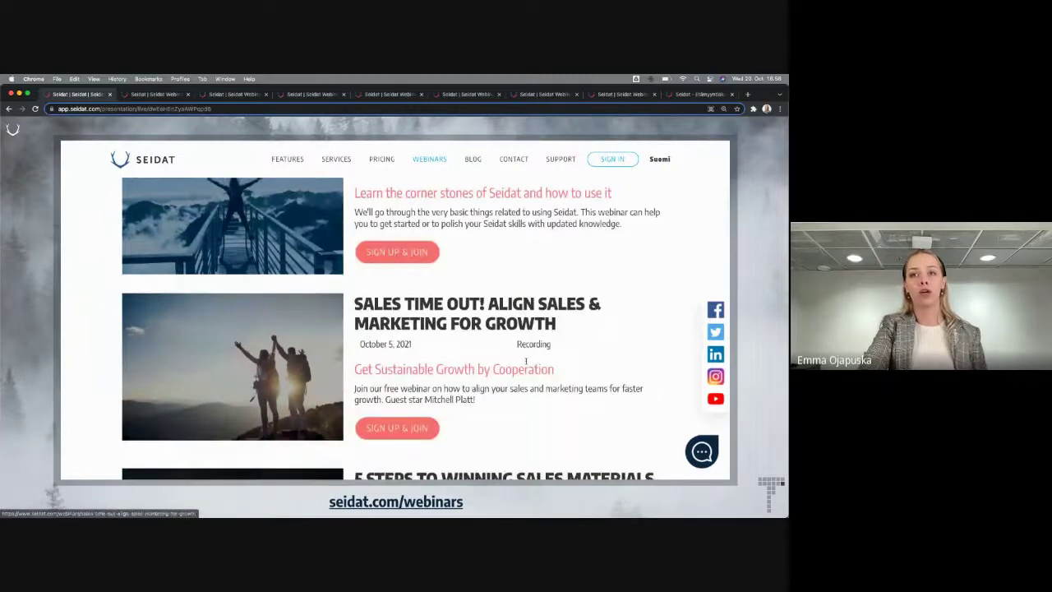
{"action": "left_click", "coordinate": [385, 429]}
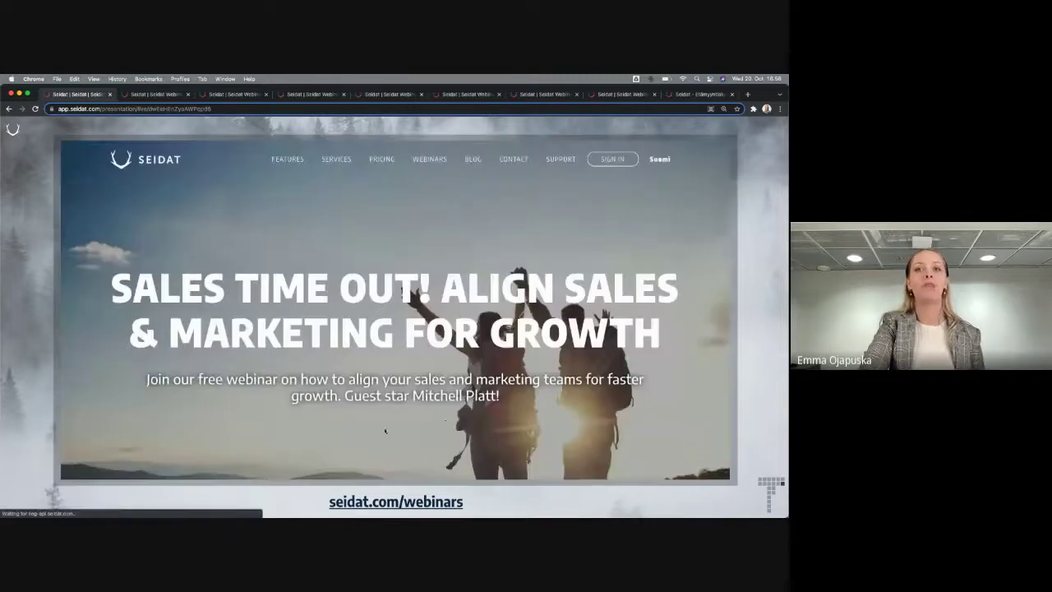
{"action": "scroll", "coordinate": [462, 264], "scroll_direction": "down", "scroll_amount": 5}
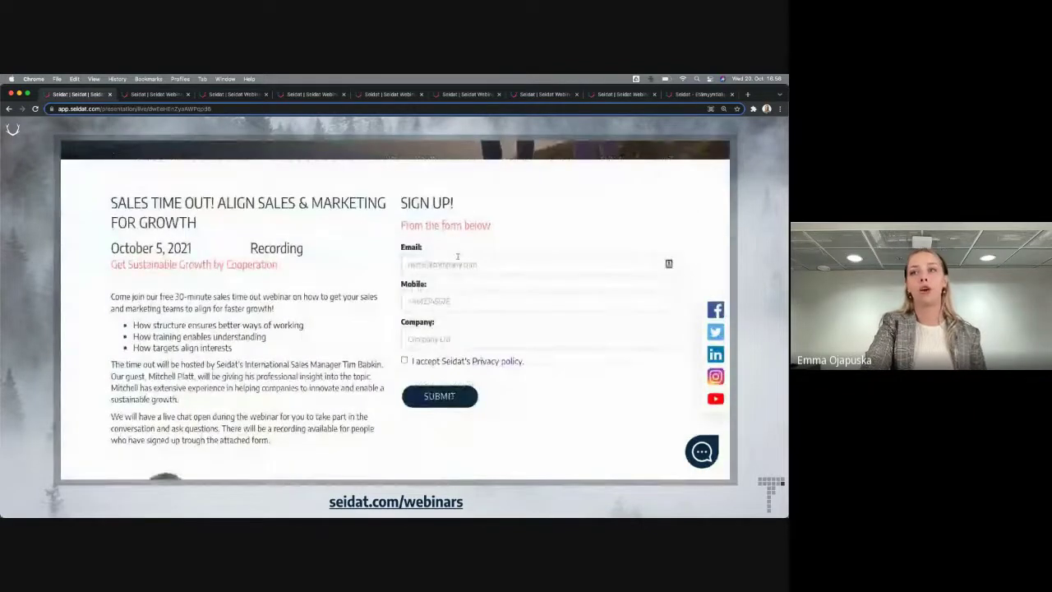